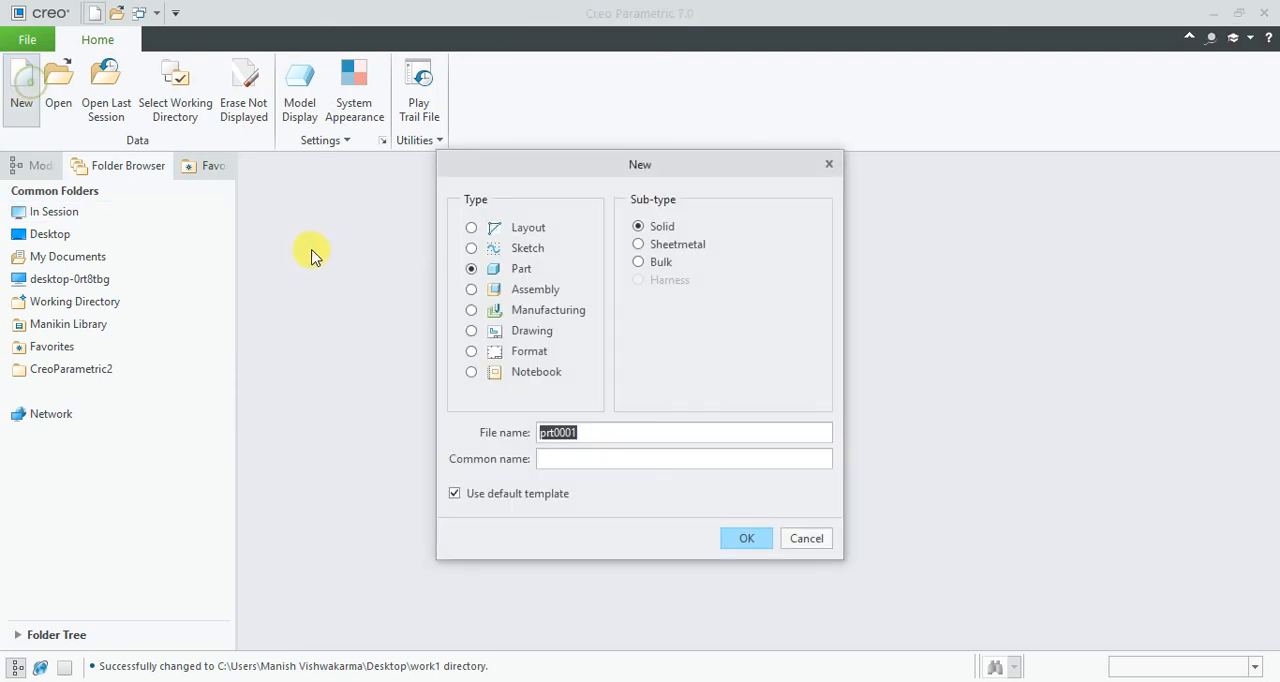
- Create a solid part named w1 from the solid_part_mmks_abs template instead of the default template
left_click(512, 494)
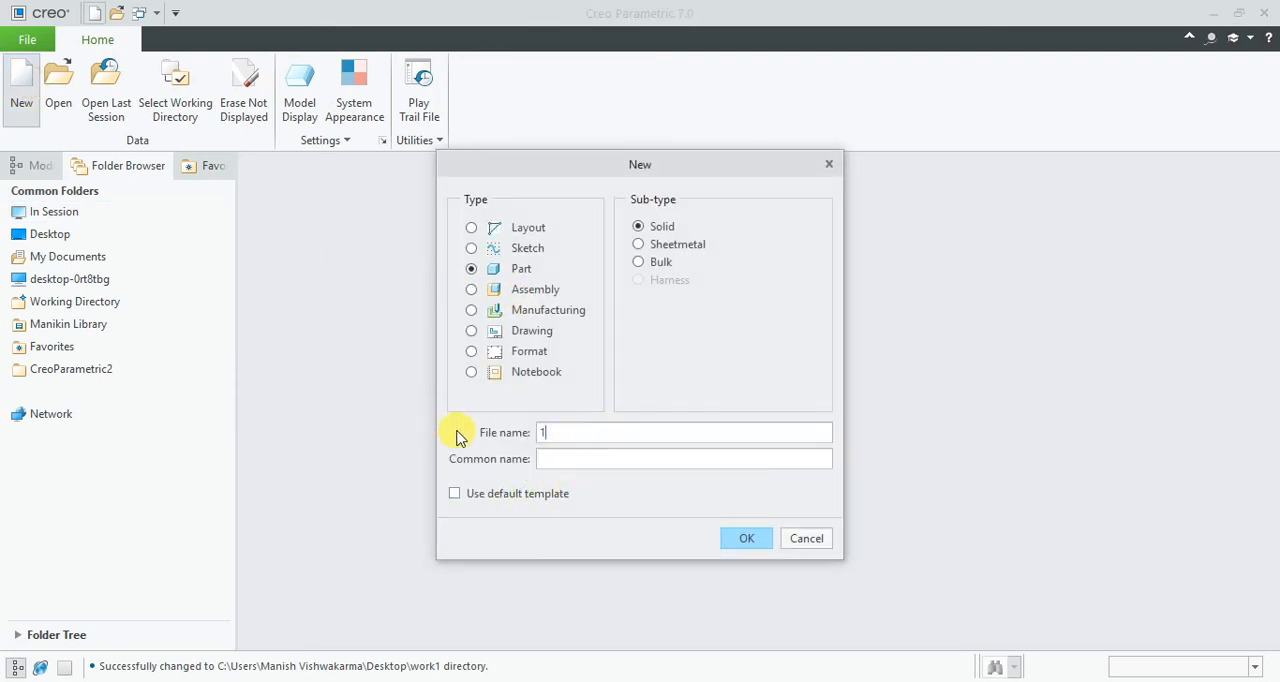
key("BackSpace")
type("w1")
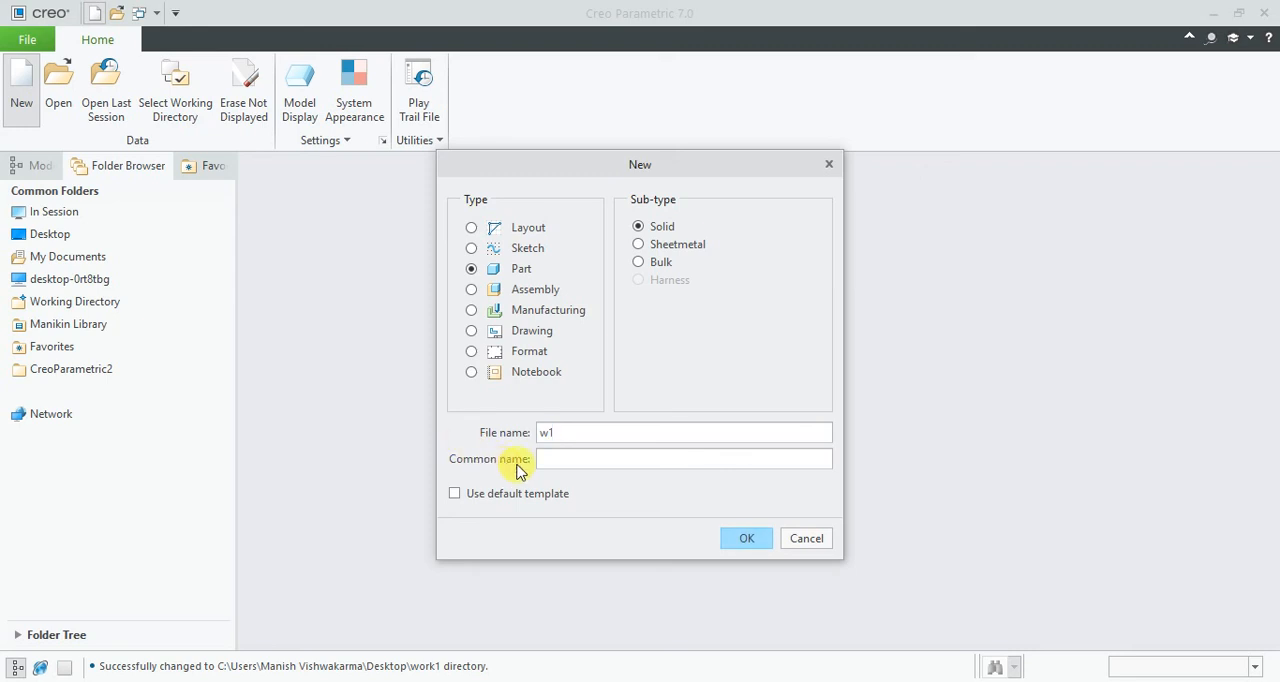
left_click(740, 528)
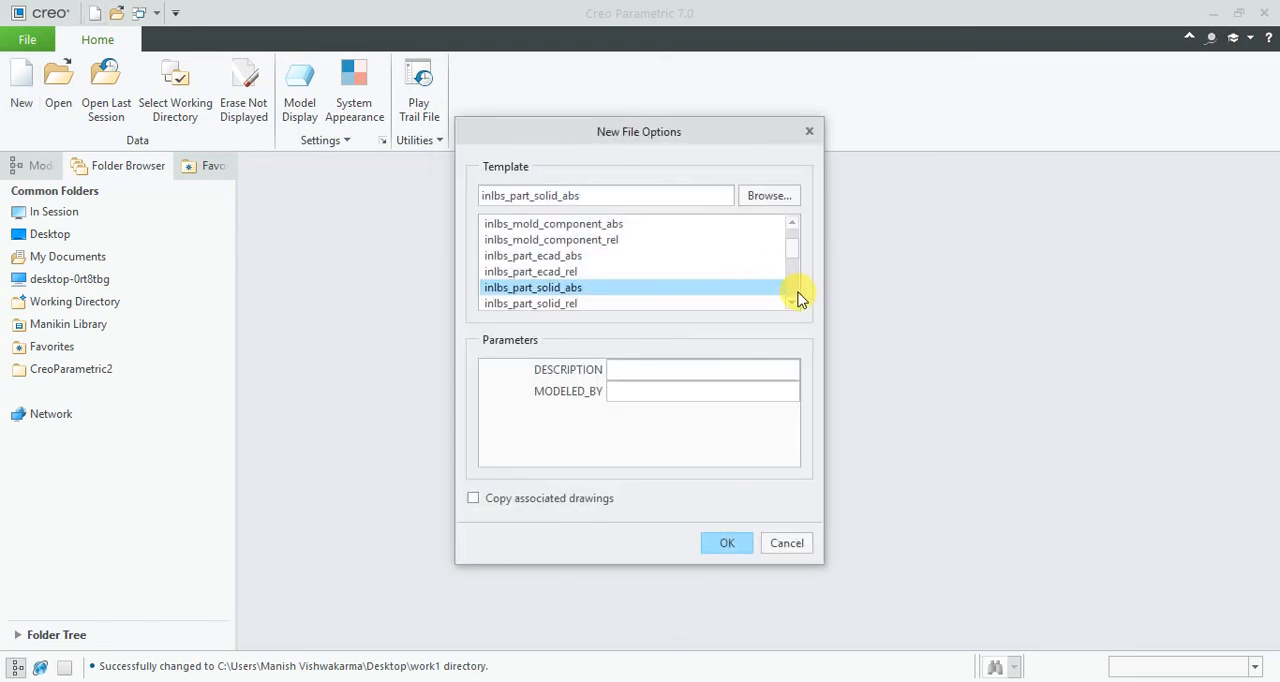
scroll(790, 305, "down", 3)
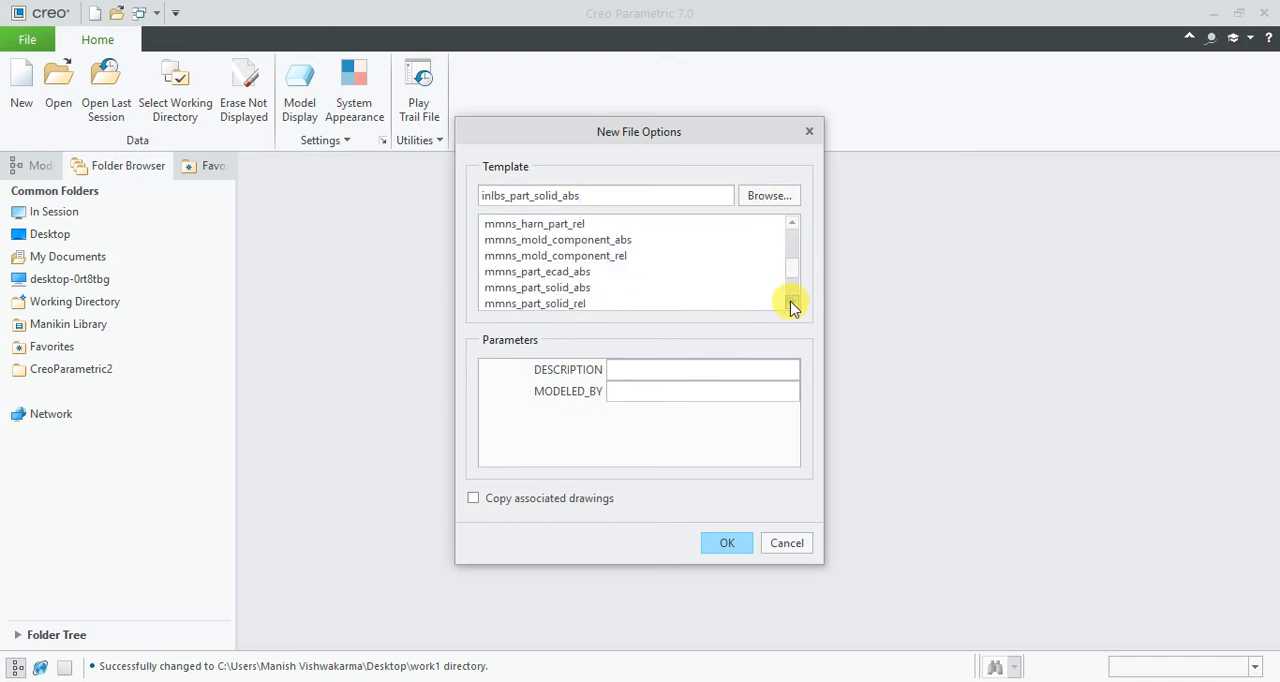
left_click(538, 304)
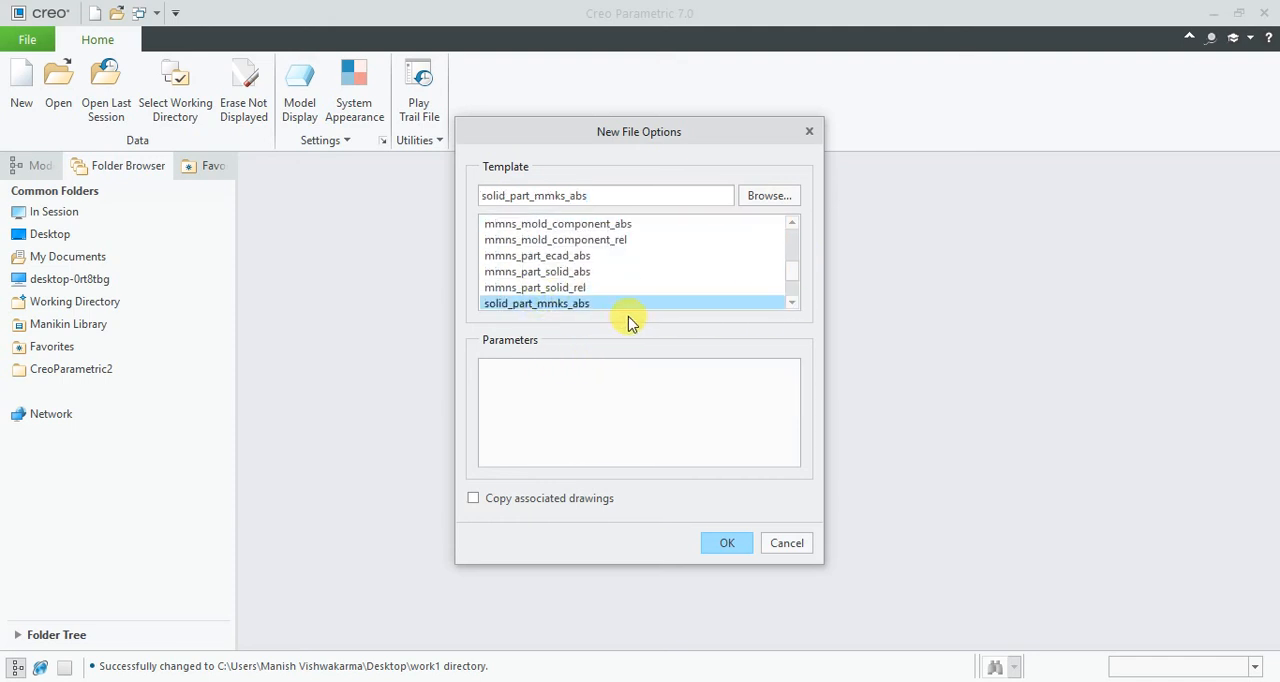
left_click(728, 543)
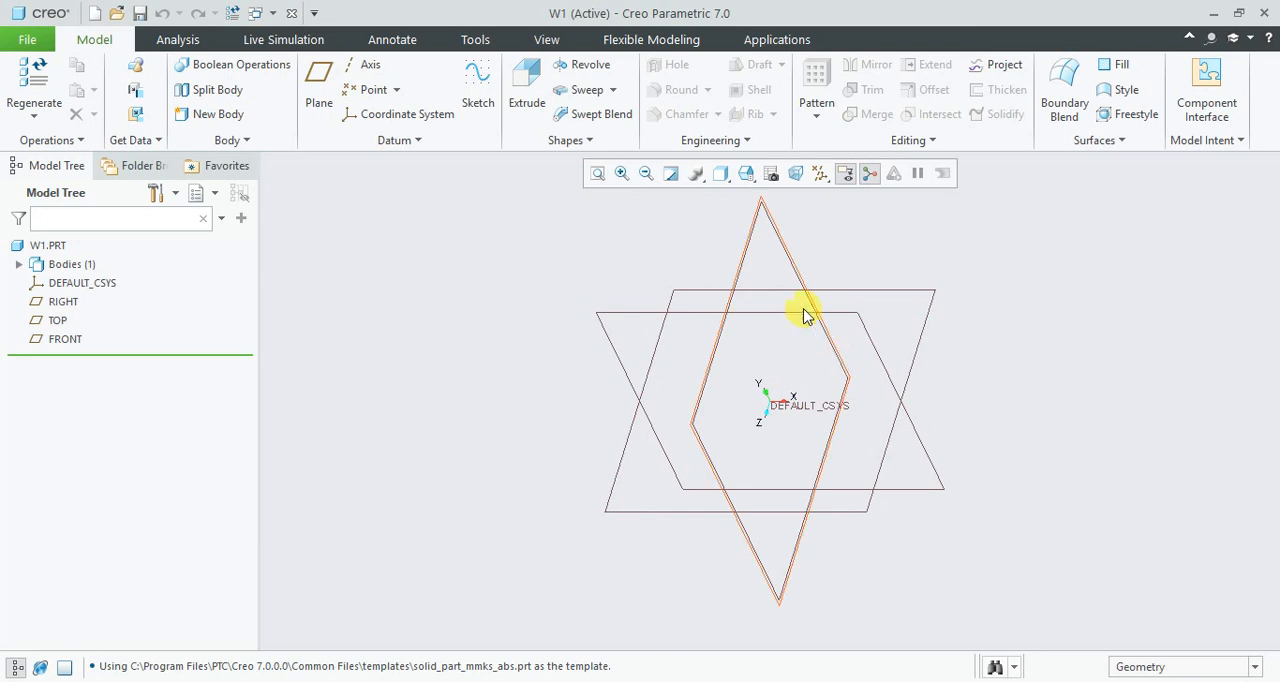
- Start a sketch on the TOP datum plane and orient the view parallel to it
left_click(908, 300)
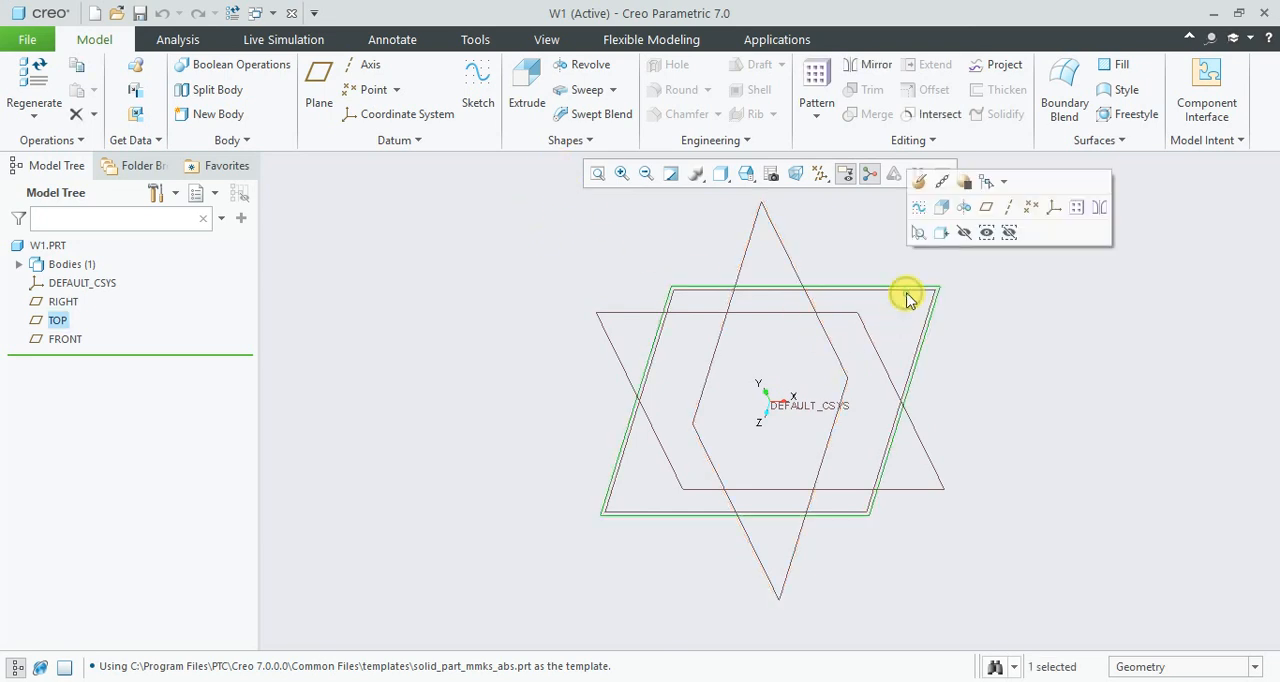
left_click(473, 93)
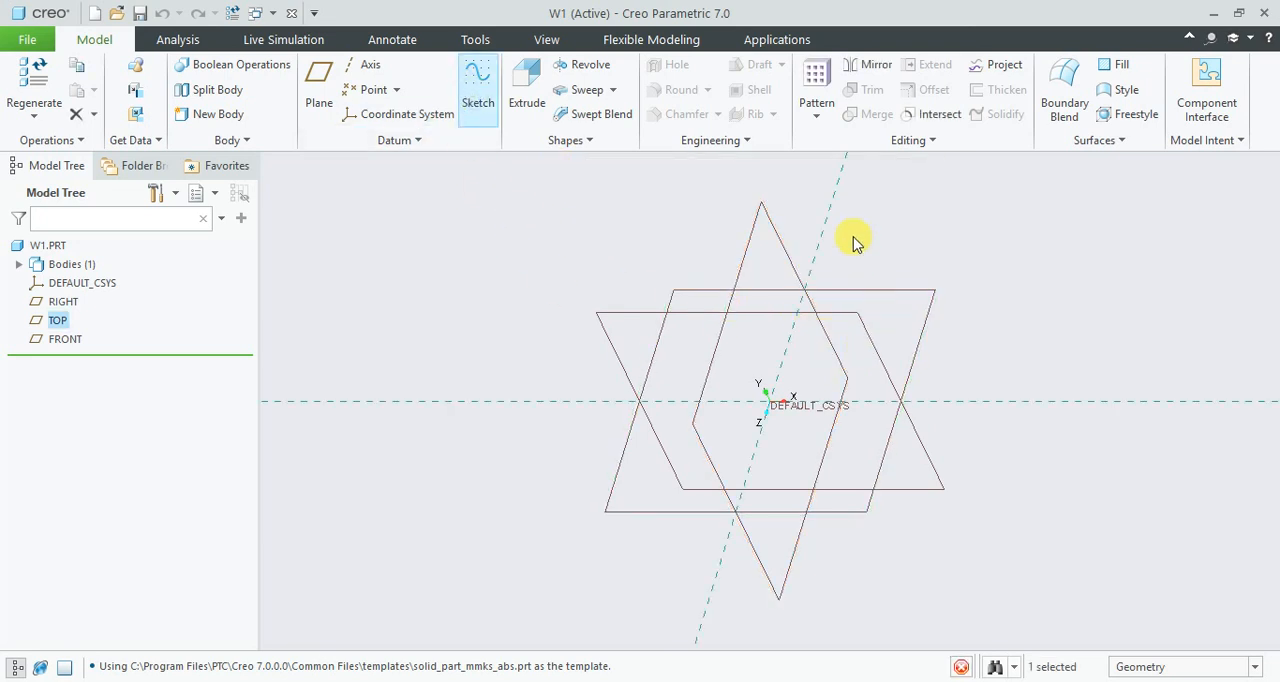
left_click(808, 173)
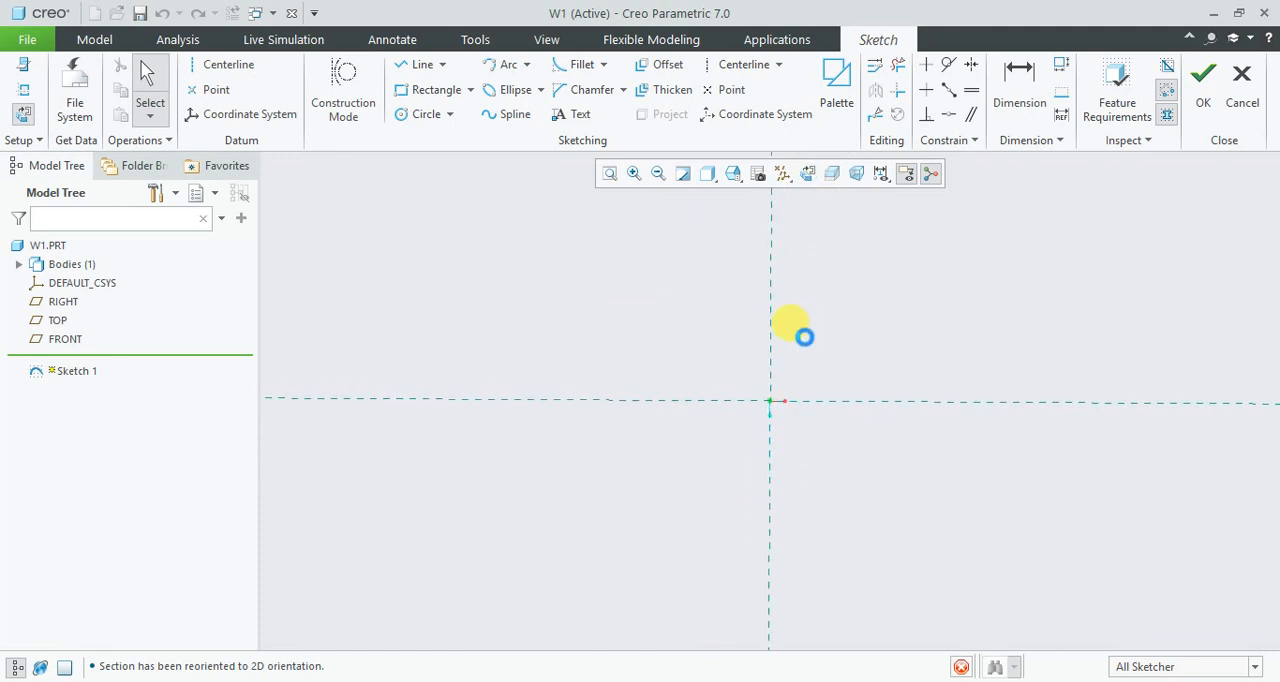
- Hide the annotations, coordinate systems and datum planes in the sketch view
left_click(908, 175)
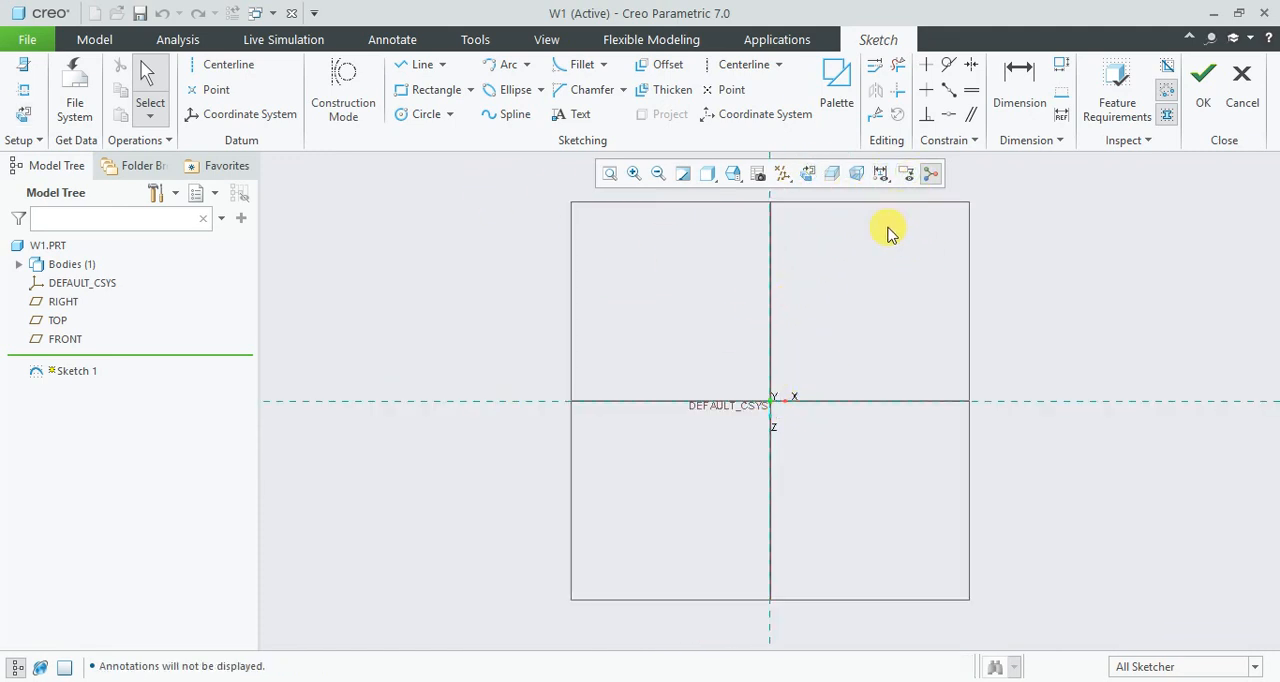
left_click(783, 174)
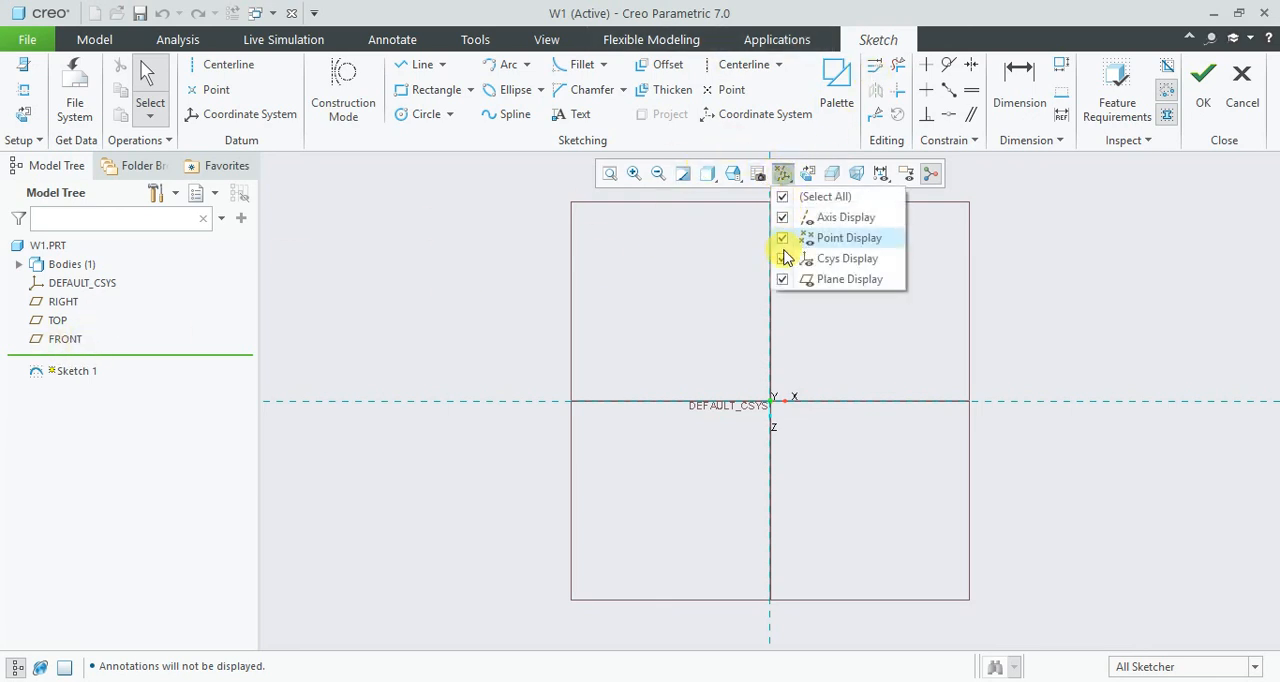
left_click(783, 258)
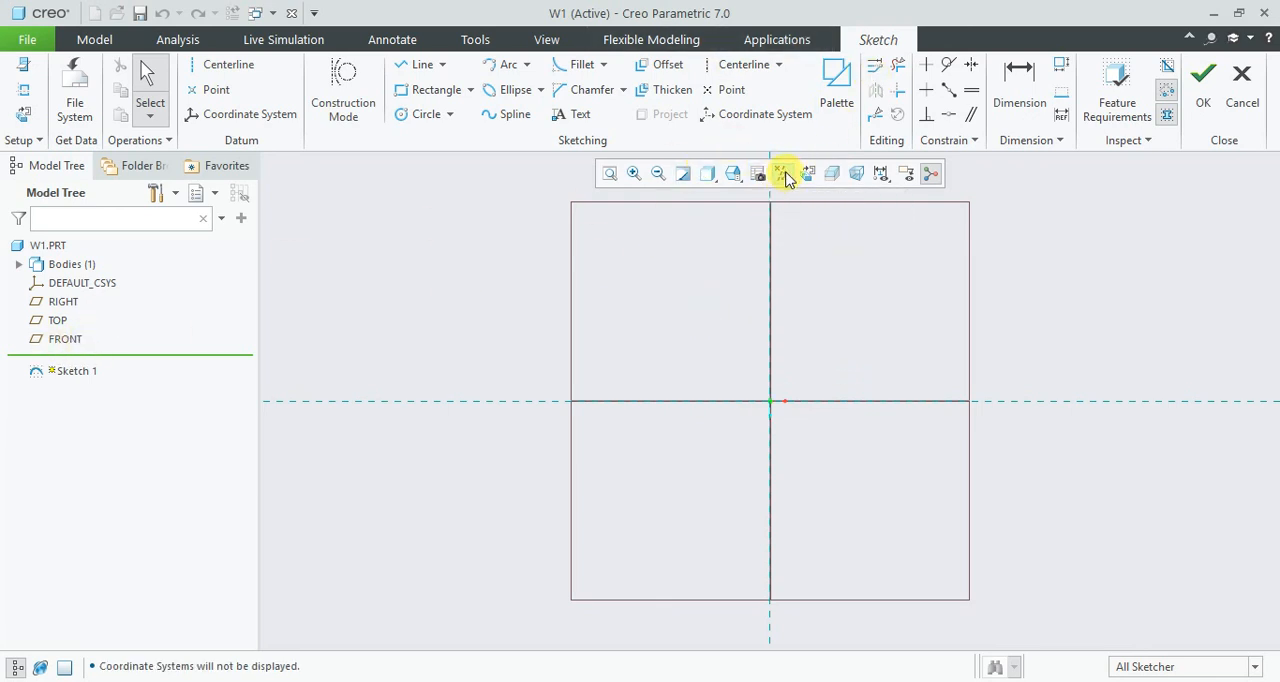
left_click(784, 176)
left_click(811, 280)
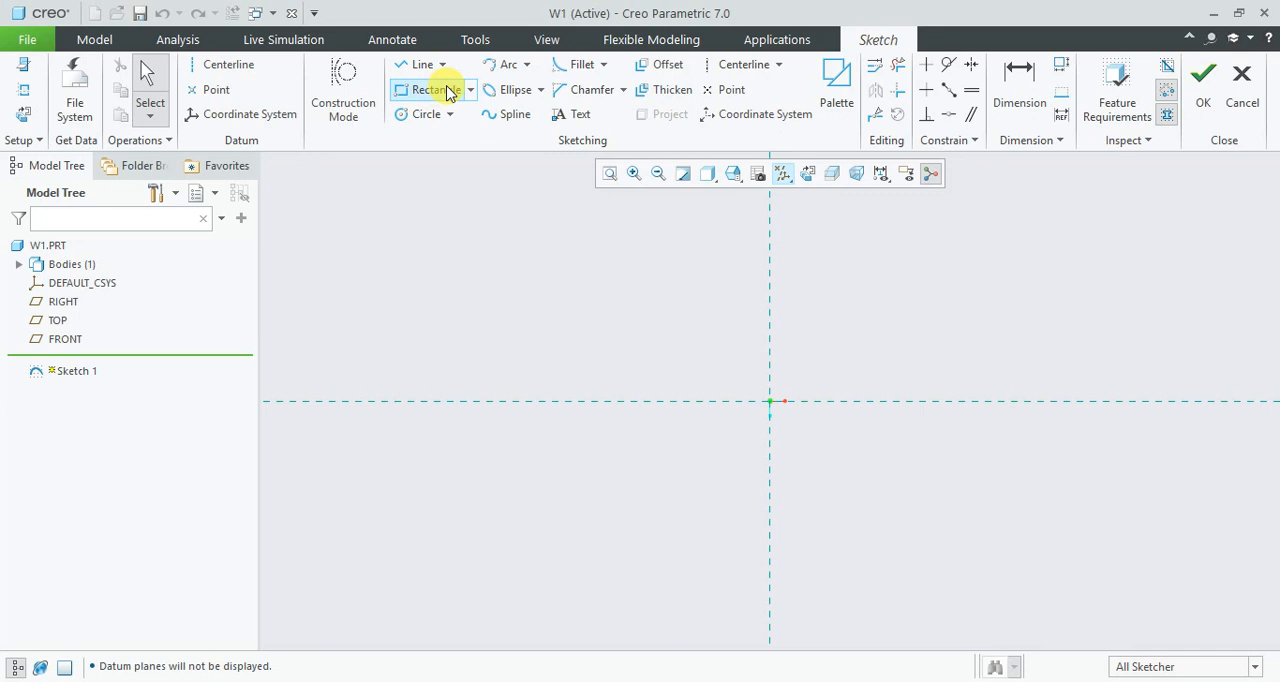
- Sketch a circle centred on the origin and set its diameter to 50 mm
left_click(425, 114)
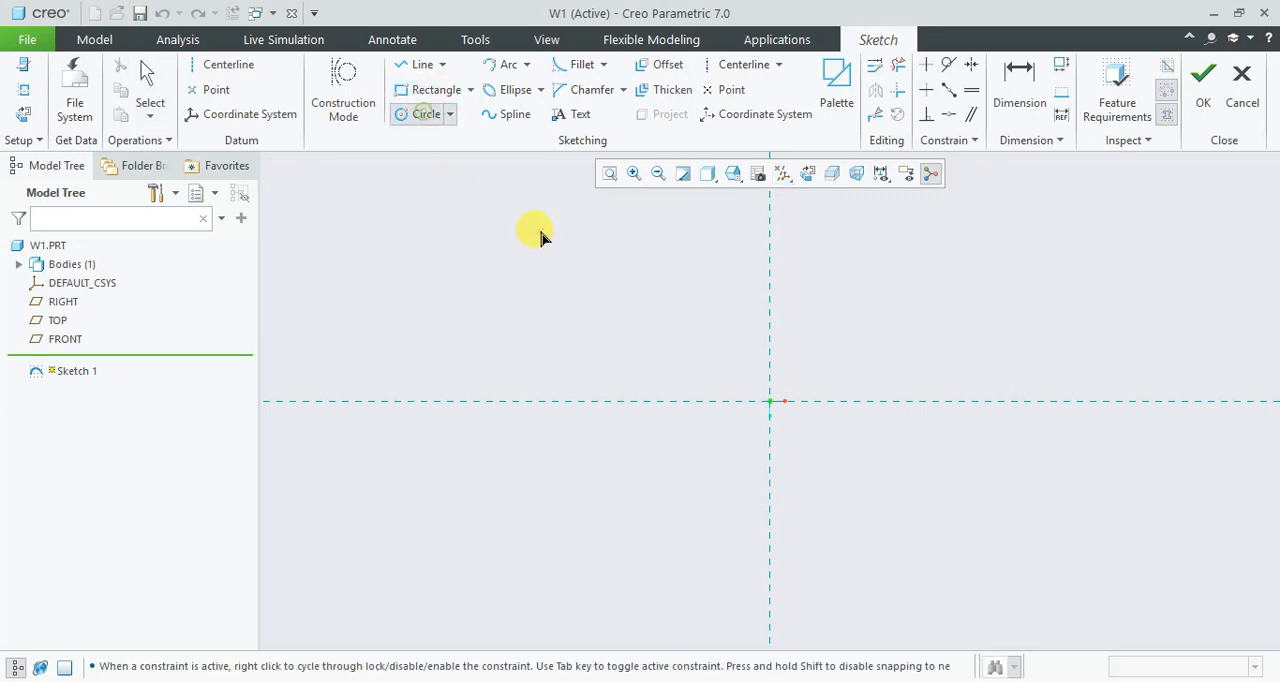
left_click(770, 402)
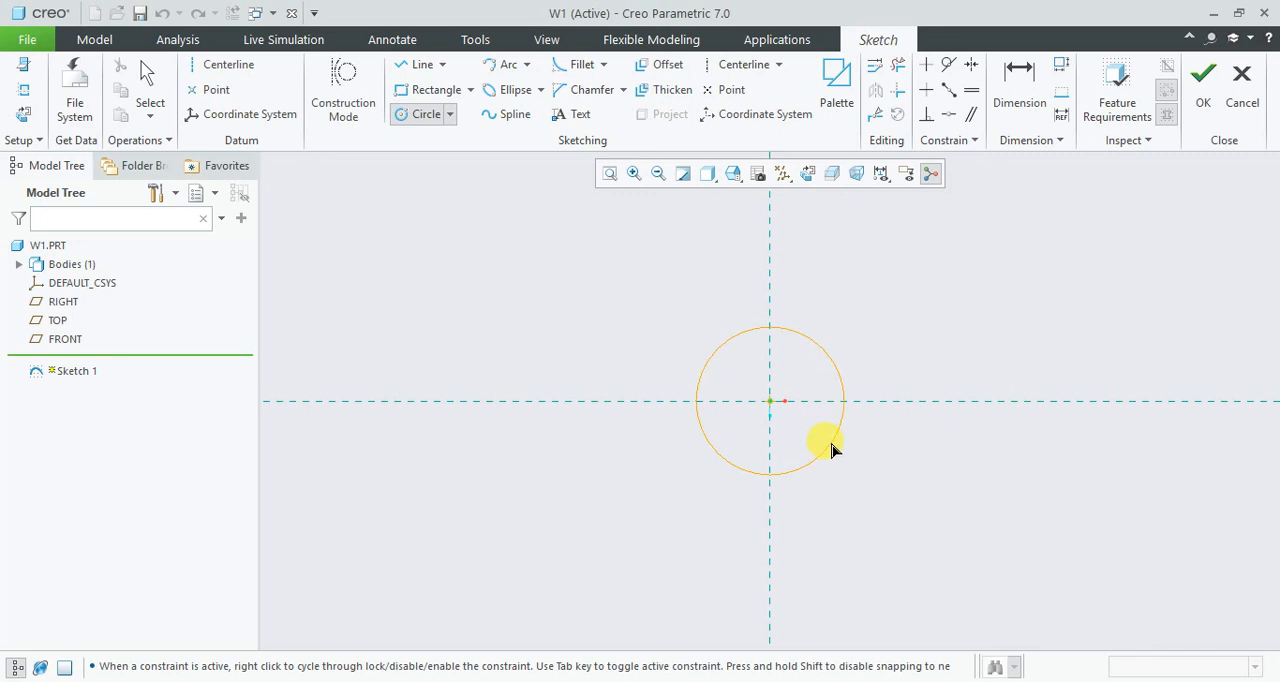
left_click(834, 437)
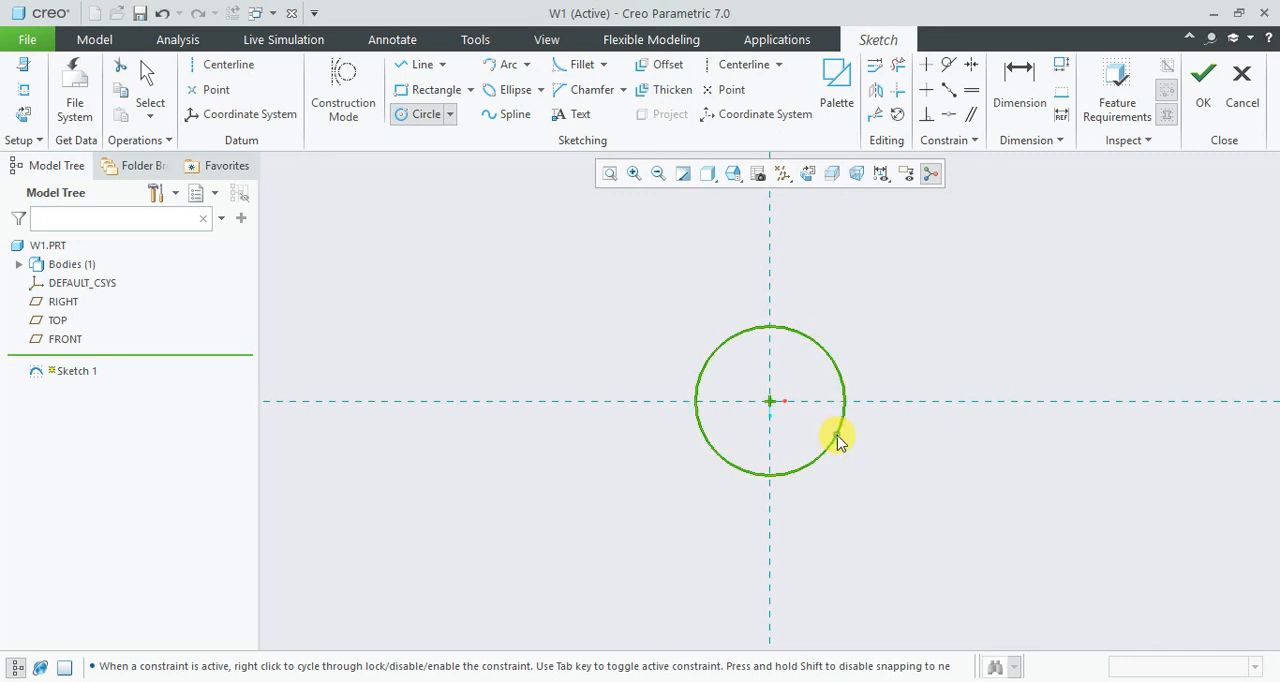
middle_click(886, 449)
double_click(672, 331)
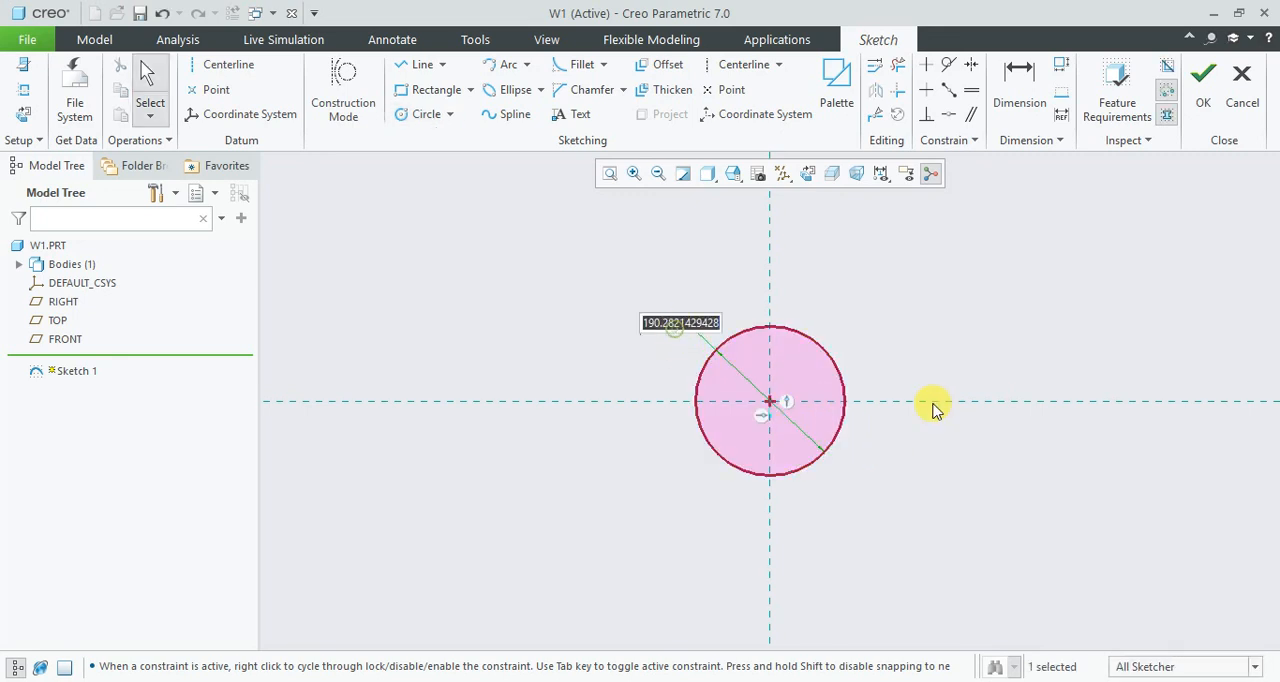
type("50")
key("Return")
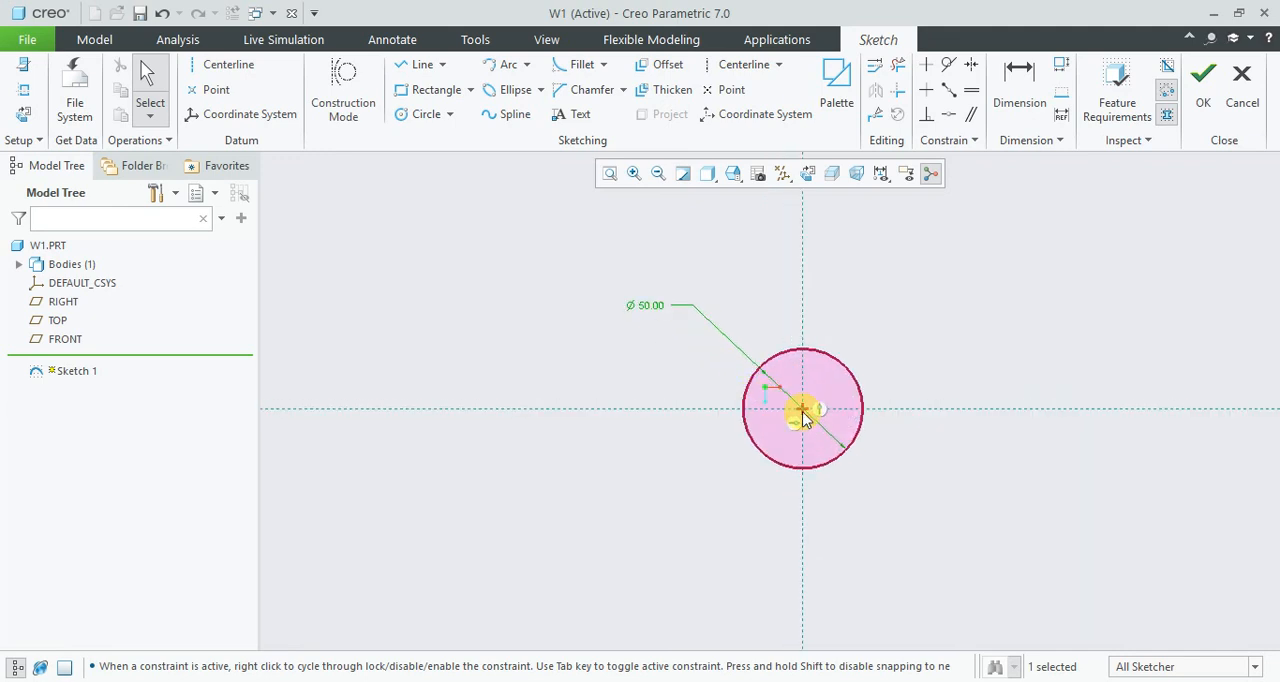
- Sketch four equal circles about 15 mm in diameter centred on the 50 mm circle, one per quadrant, and shift the lower-right one slightly upward
left_click(418, 113)
left_click(842, 337)
left_click(858, 355)
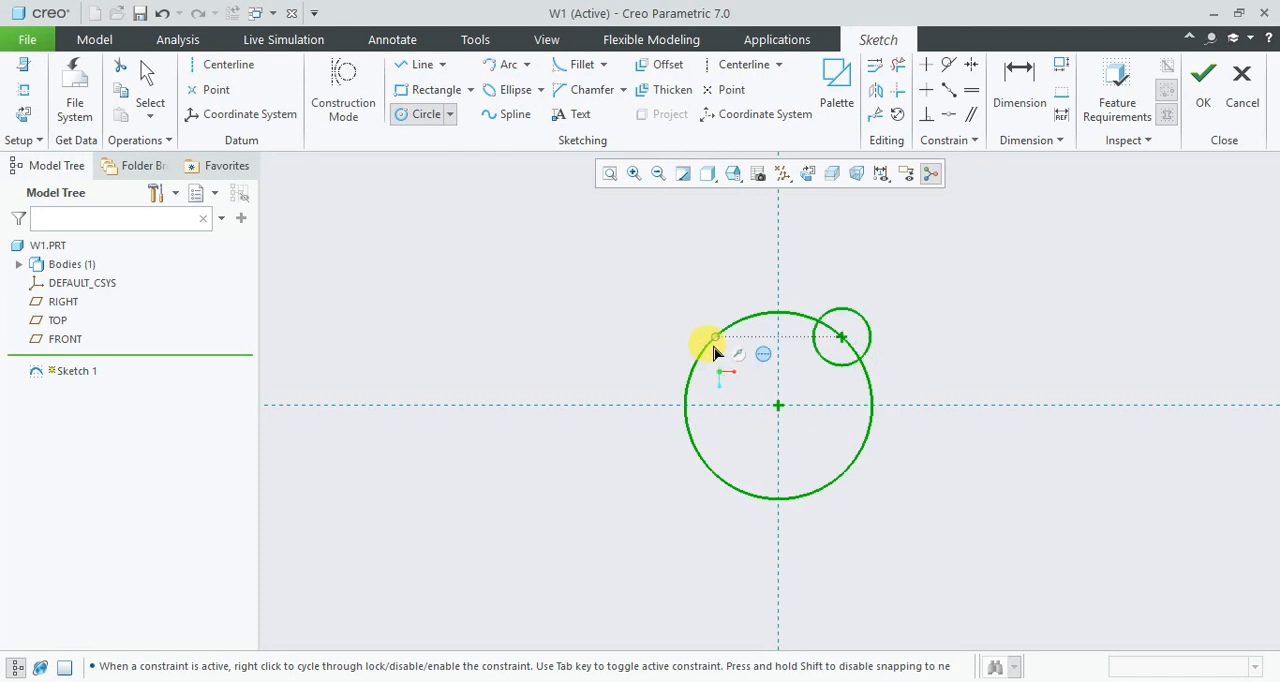
left_click(714, 344)
left_click(734, 368)
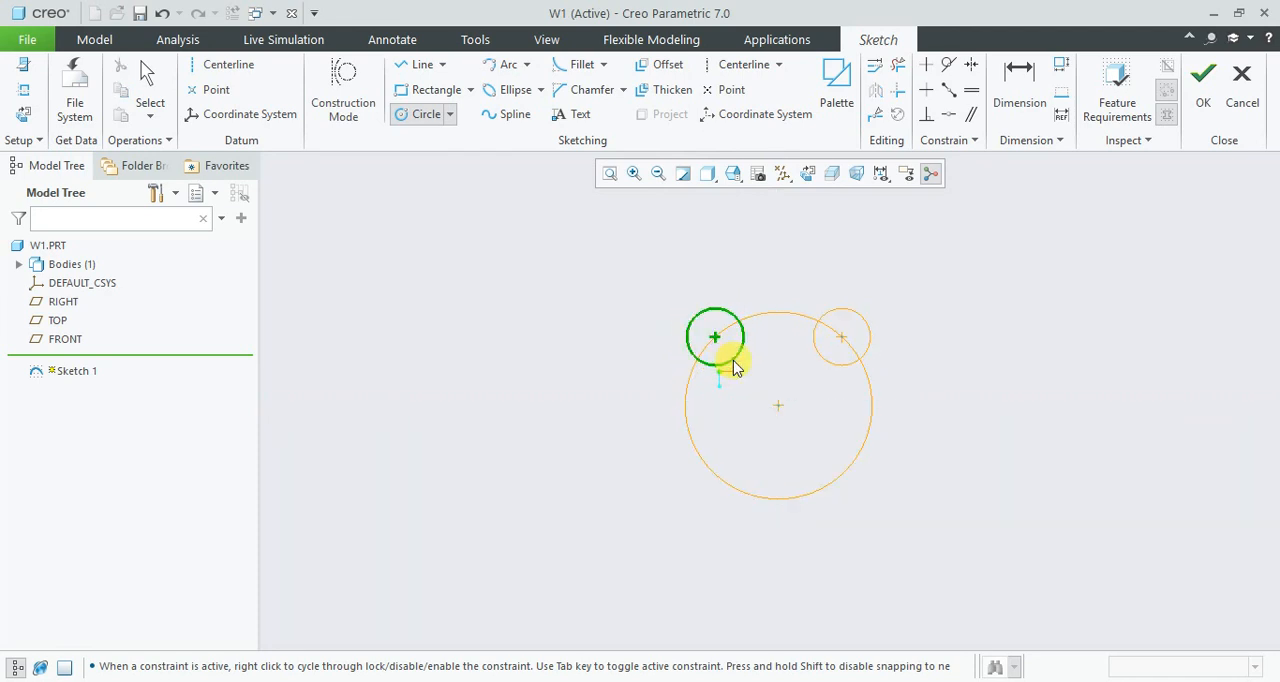
left_click(707, 467)
left_click(734, 471)
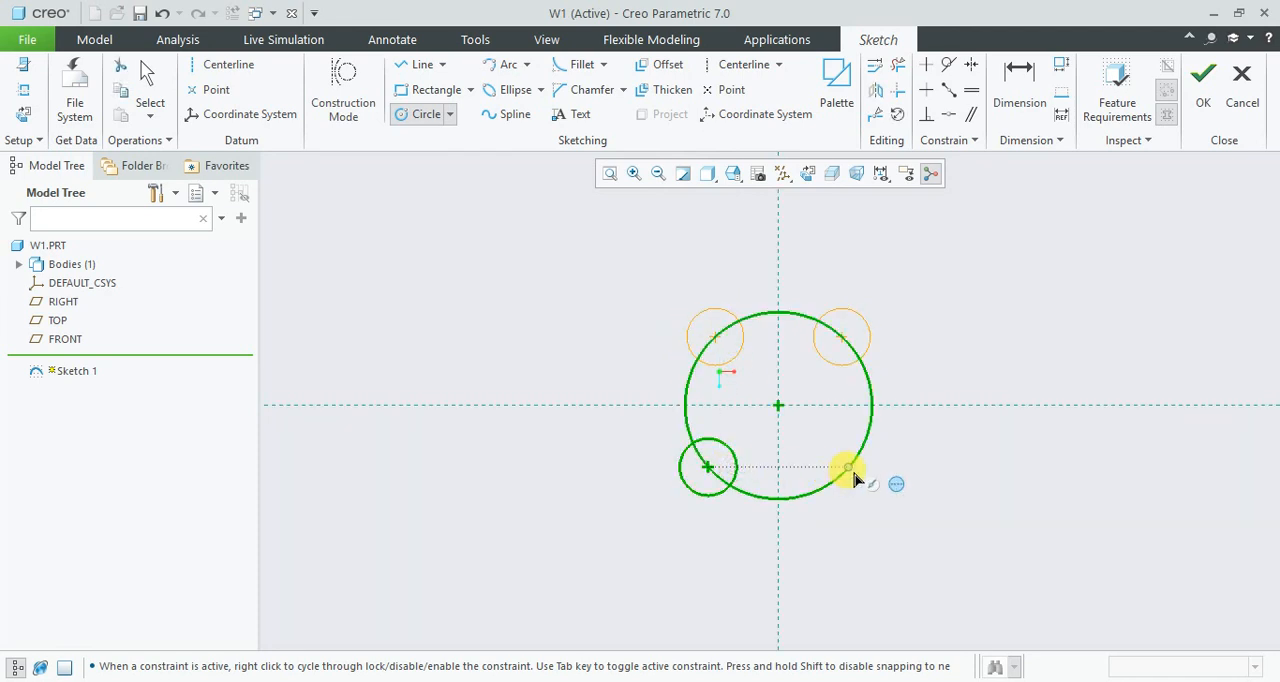
left_click(828, 482)
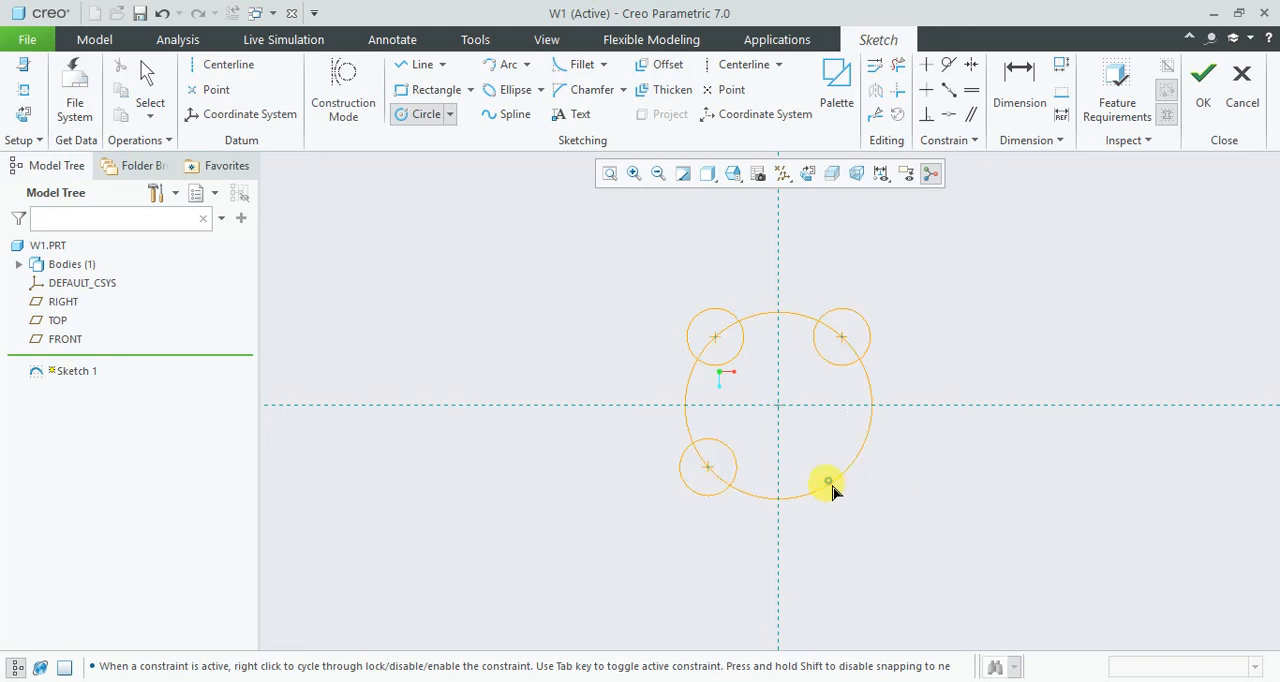
left_click(832, 507)
middle_click(967, 520)
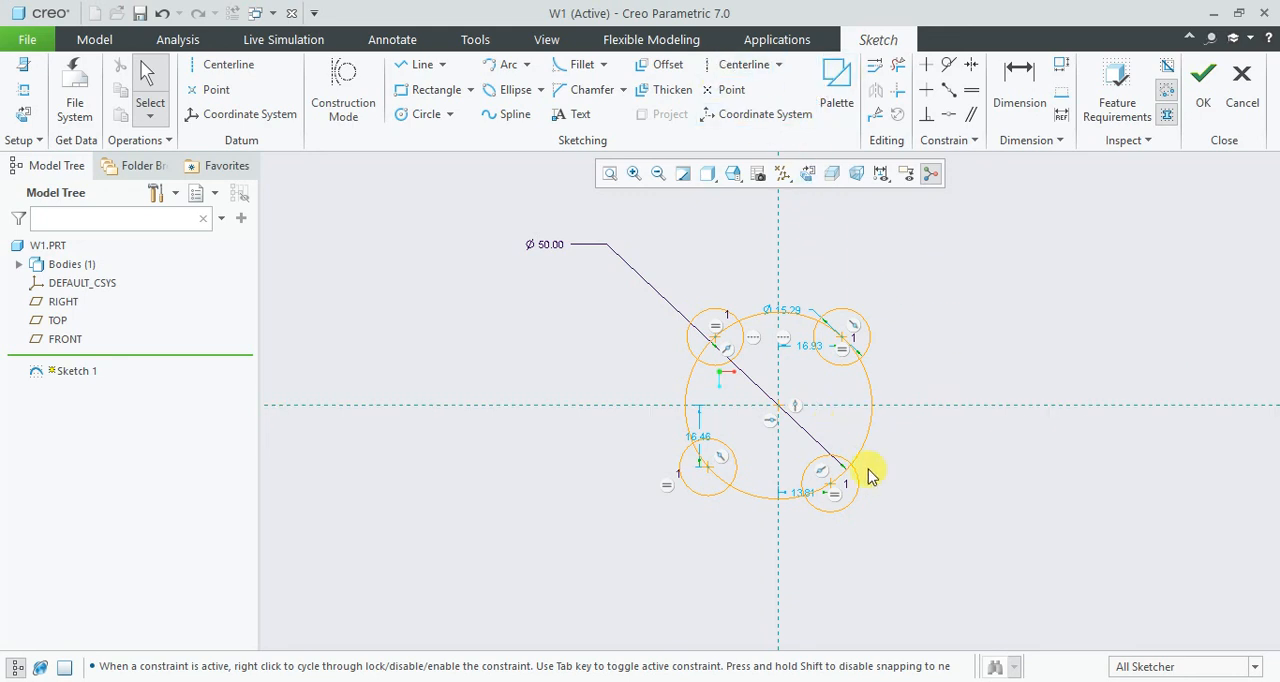
left_click_drag(838, 486, 866, 466)
left_click(956, 449)
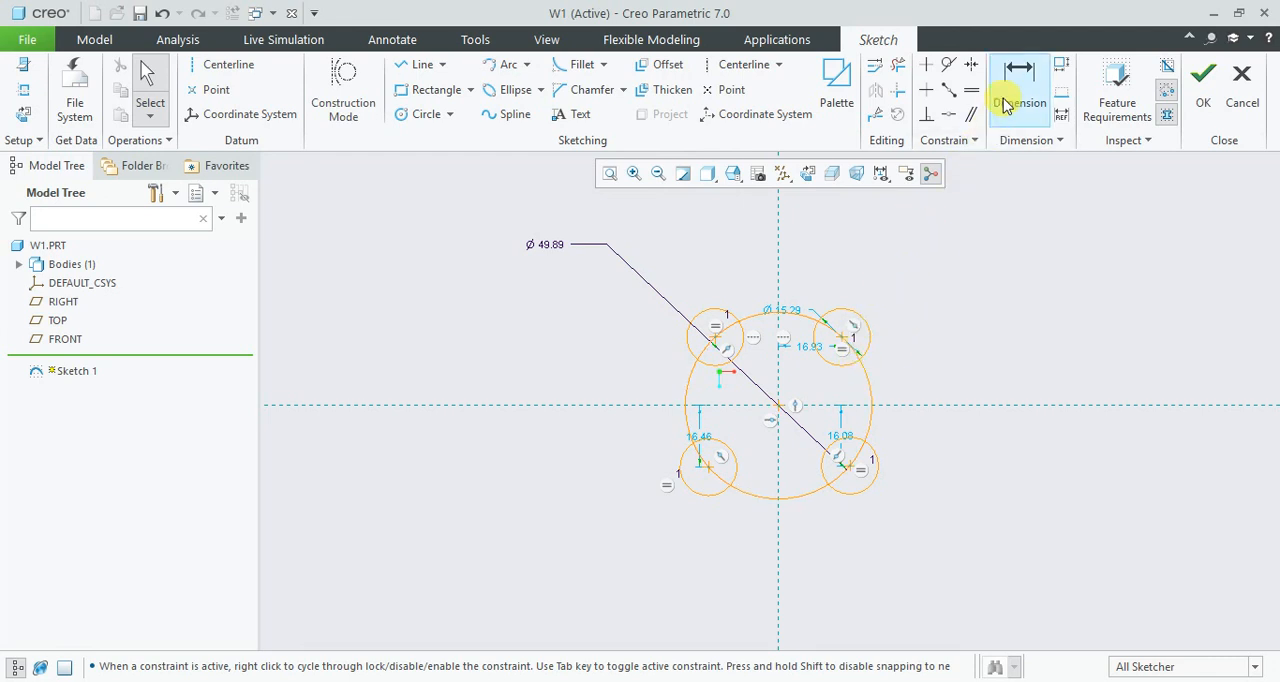
- Add a vertical and a horizontal centerline through the origin of the sketch
left_click(743, 64)
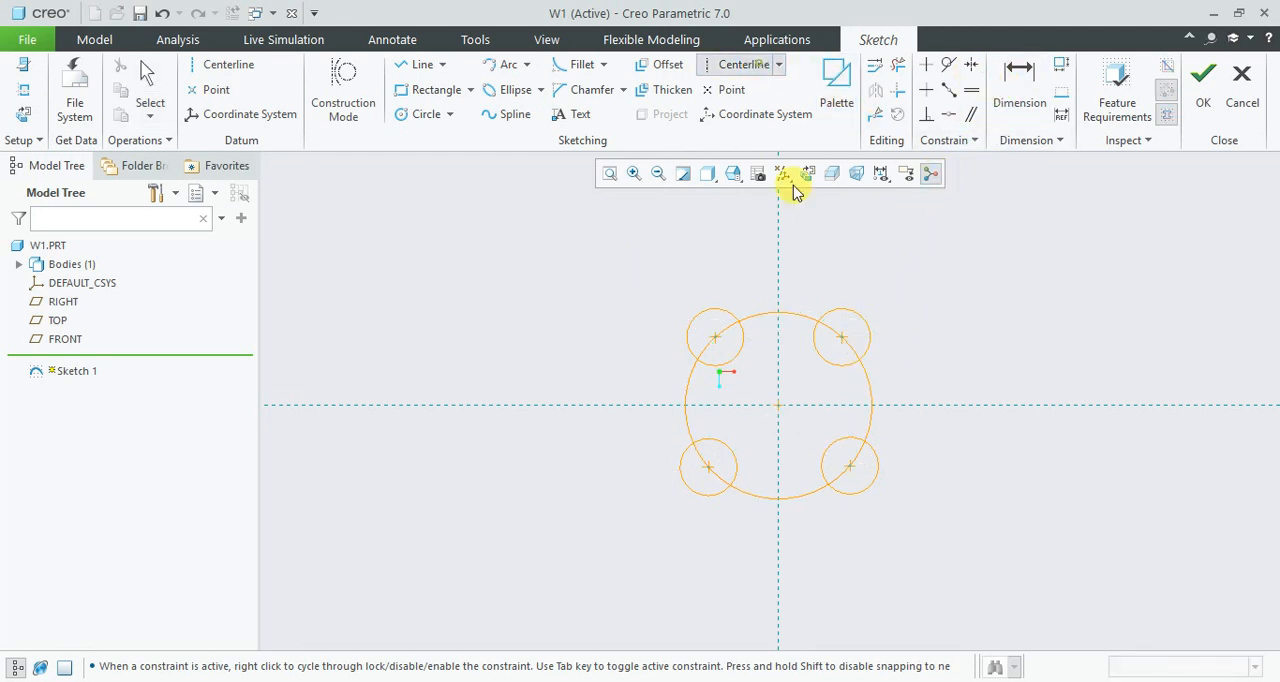
left_click(782, 268)
left_click(783, 390)
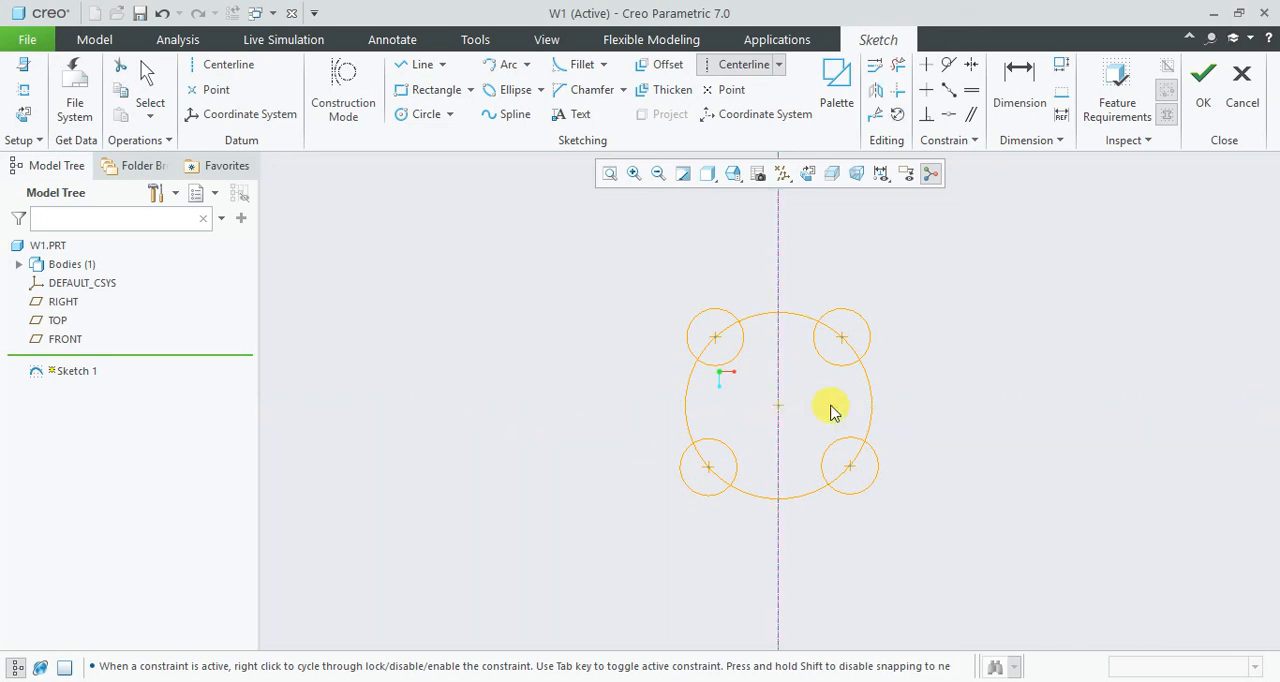
left_click(895, 403)
middle_click(941, 364)
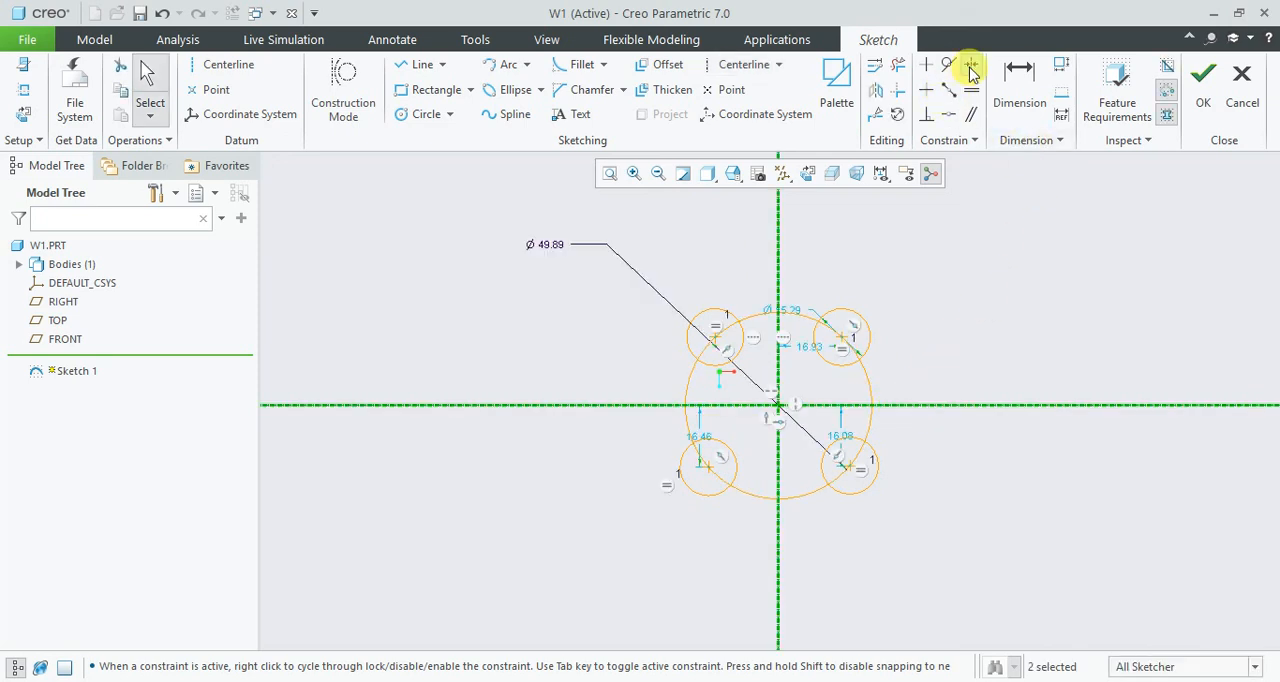
- Make the two upper small circles symmetric about the vertical centerline, deleting the conflicting Point On Entity constraint
left_click(971, 64)
left_click(840, 338)
left_click(778, 300)
left_click(713, 338)
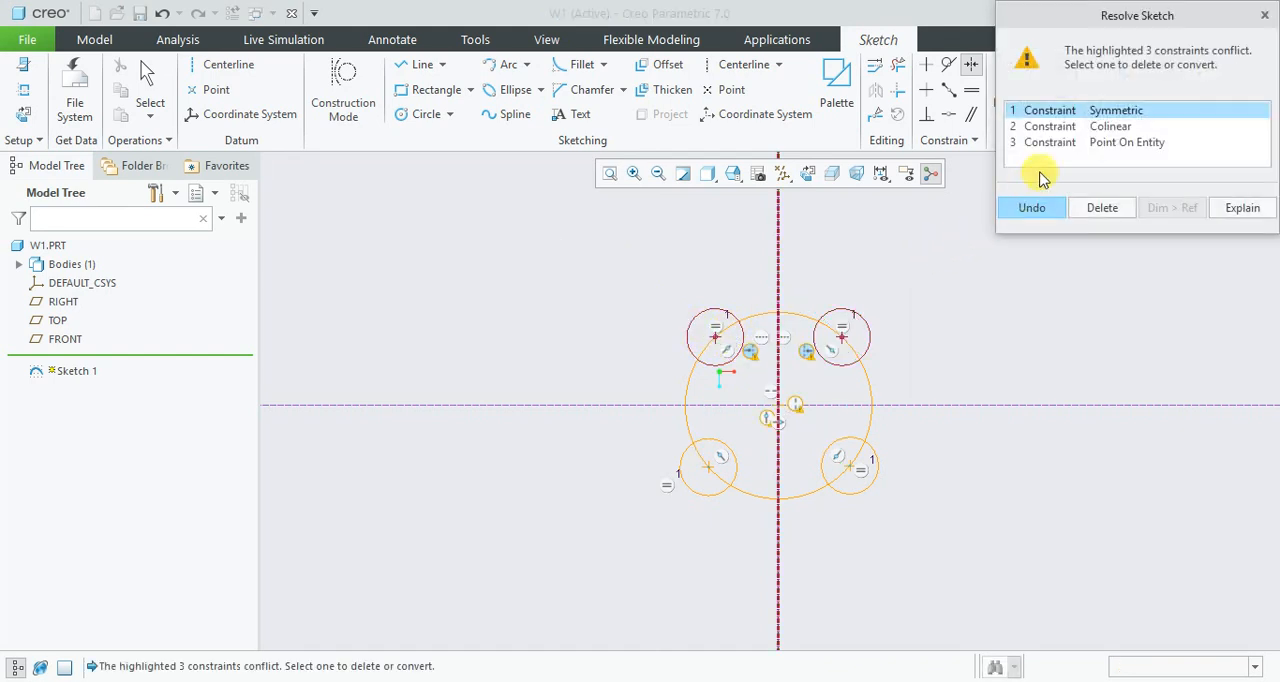
left_click(1092, 127)
left_click(1096, 142)
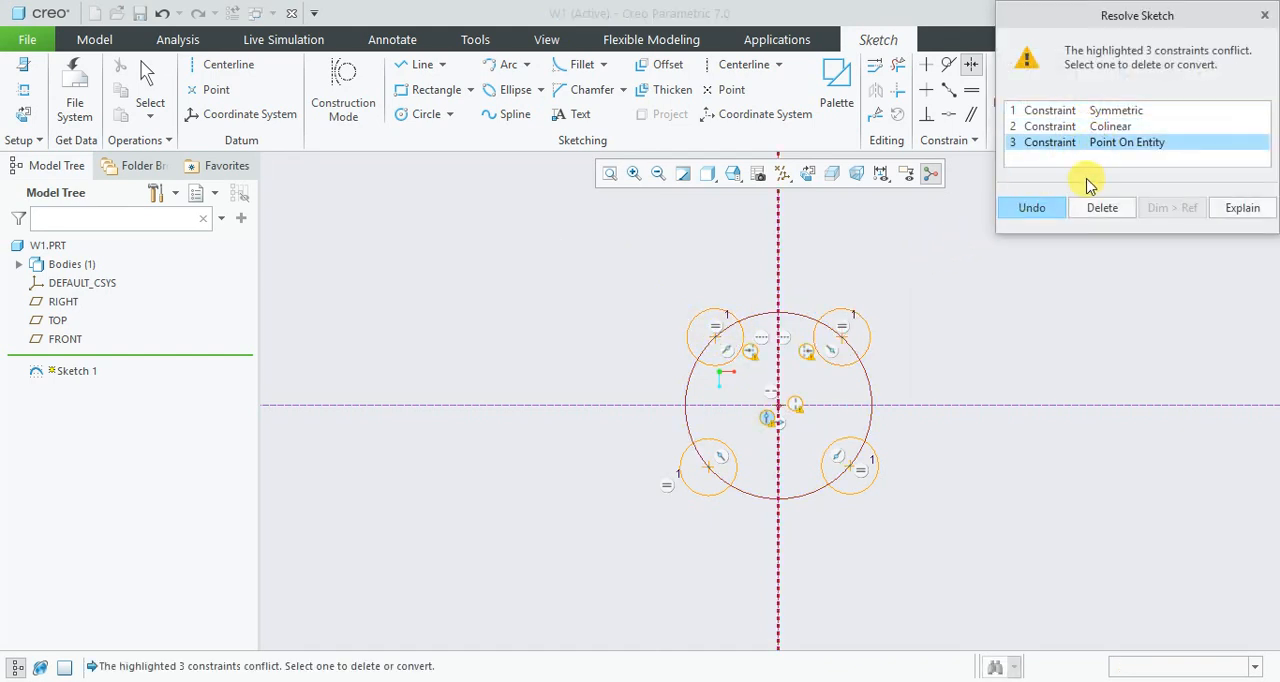
left_click(1094, 207)
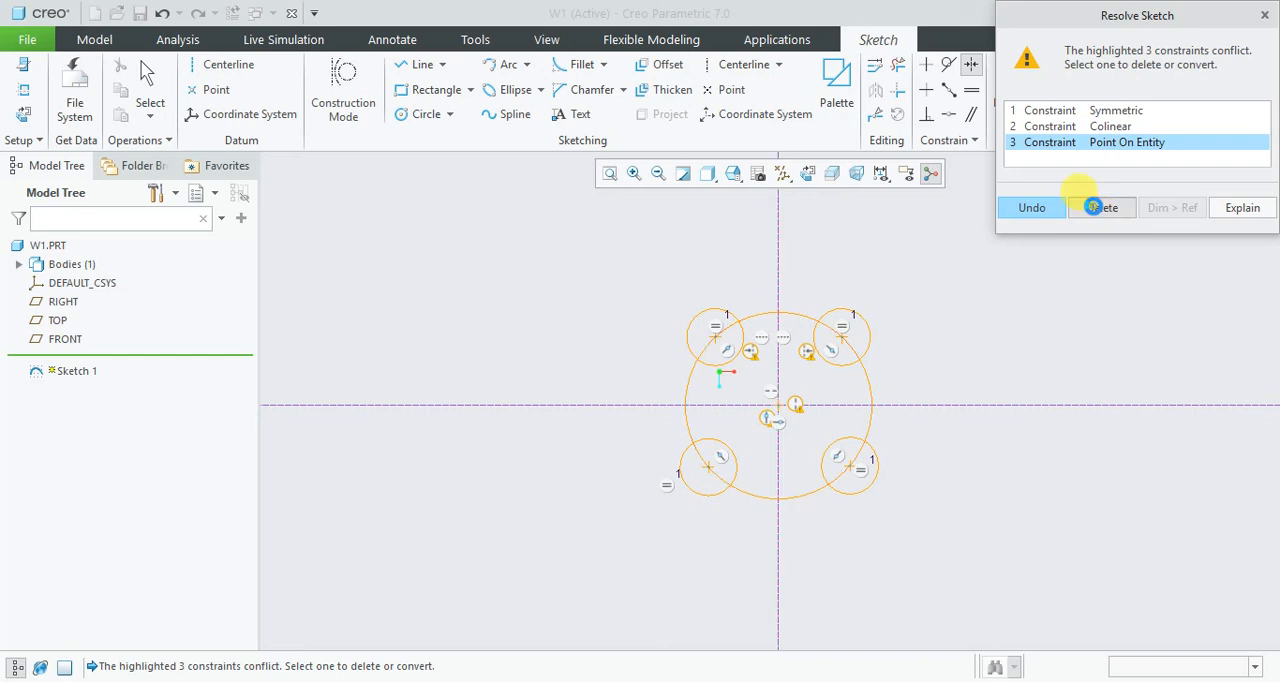
left_click(993, 299)
- Make the two right-hand small circles symmetric about the horizontal centerline and pull them outward until the large circle is about 69 mm in diameter
left_click(842, 333)
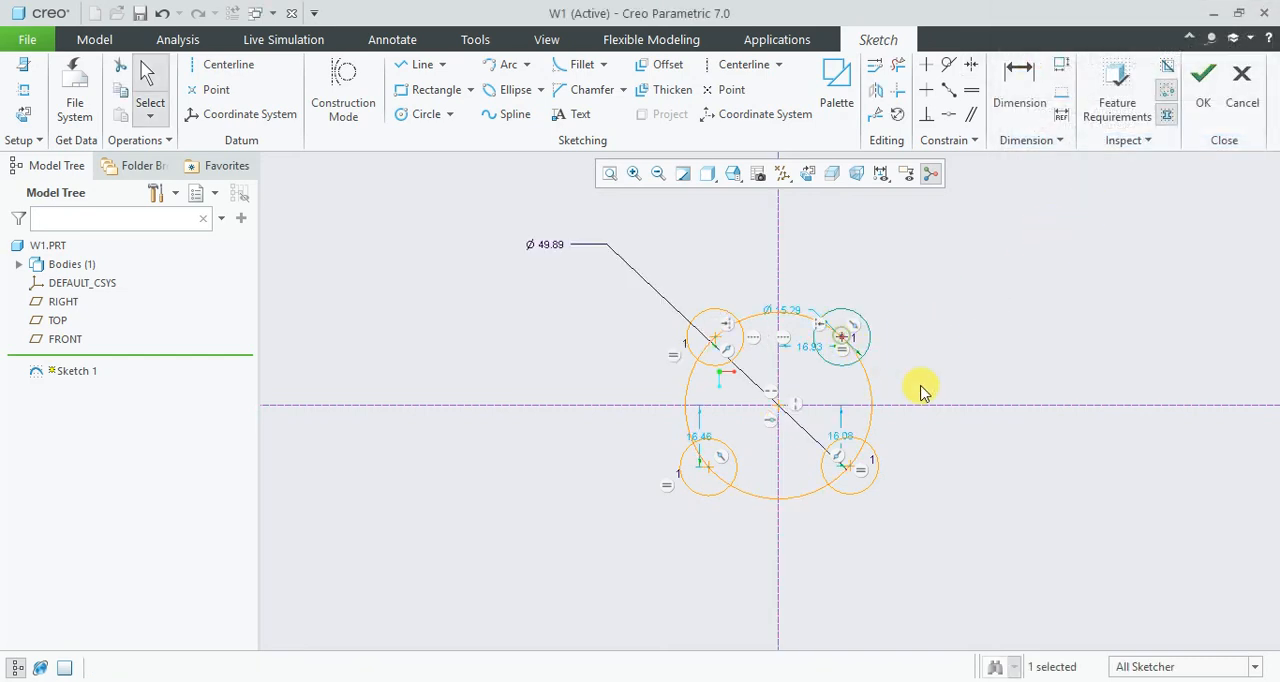
left_click(971, 64)
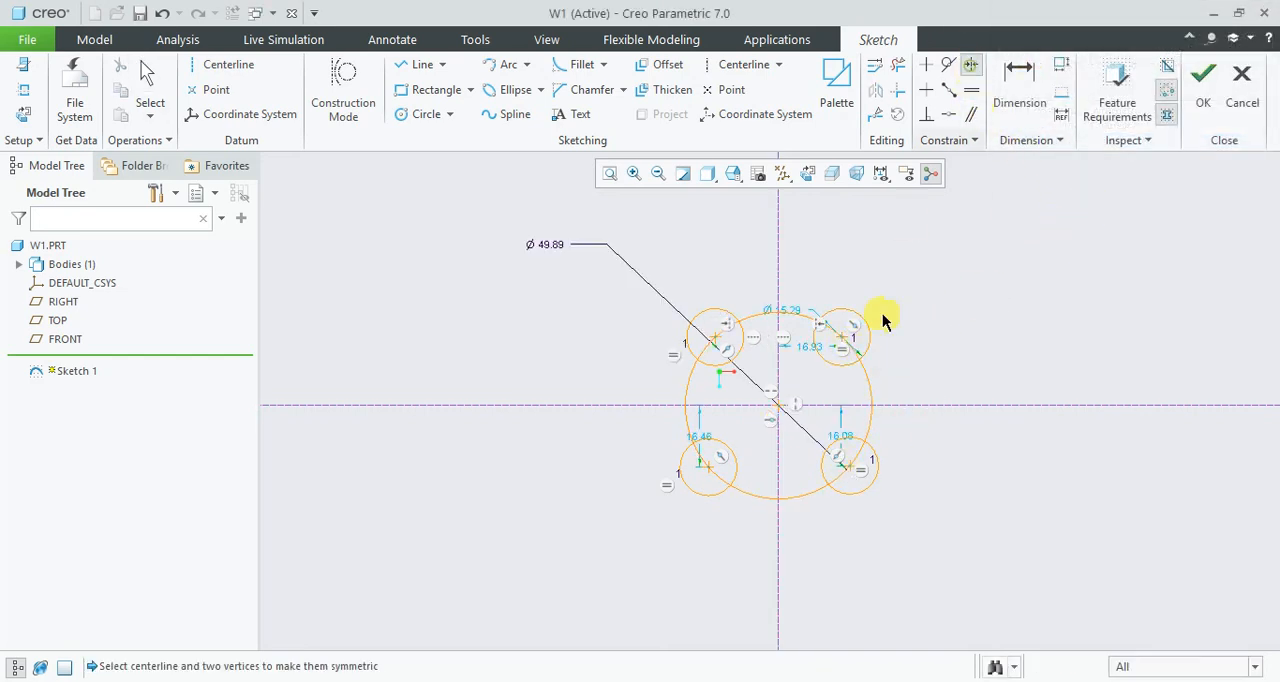
left_click(843, 345)
left_click(886, 406)
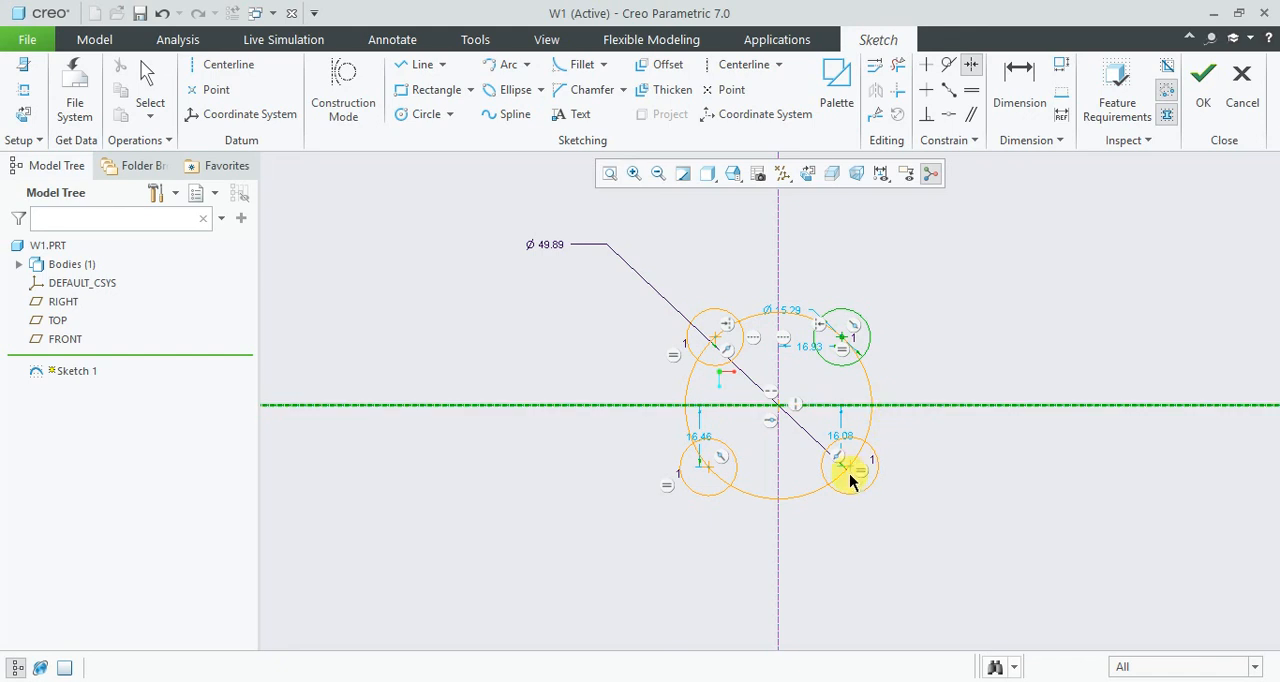
left_click(849, 474)
middle_click(971, 437)
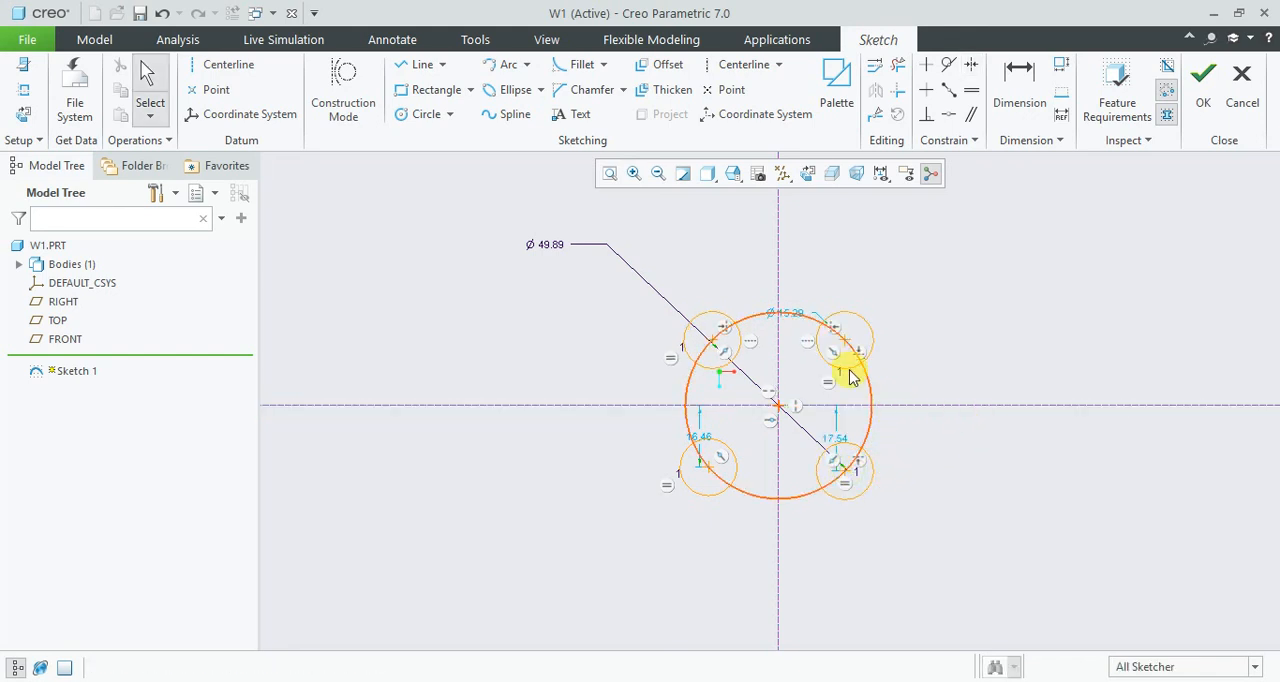
mouse_move(848, 345)
left_mouse_down()
mouse_move(866, 306)
mouse_move(843, 346)
mouse_move(929, 292)
mouse_move(899, 342)
mouse_move(897, 313)
mouse_move(840, 286)
mouse_move(918, 301)
mouse_move(862, 308)
left_mouse_up()
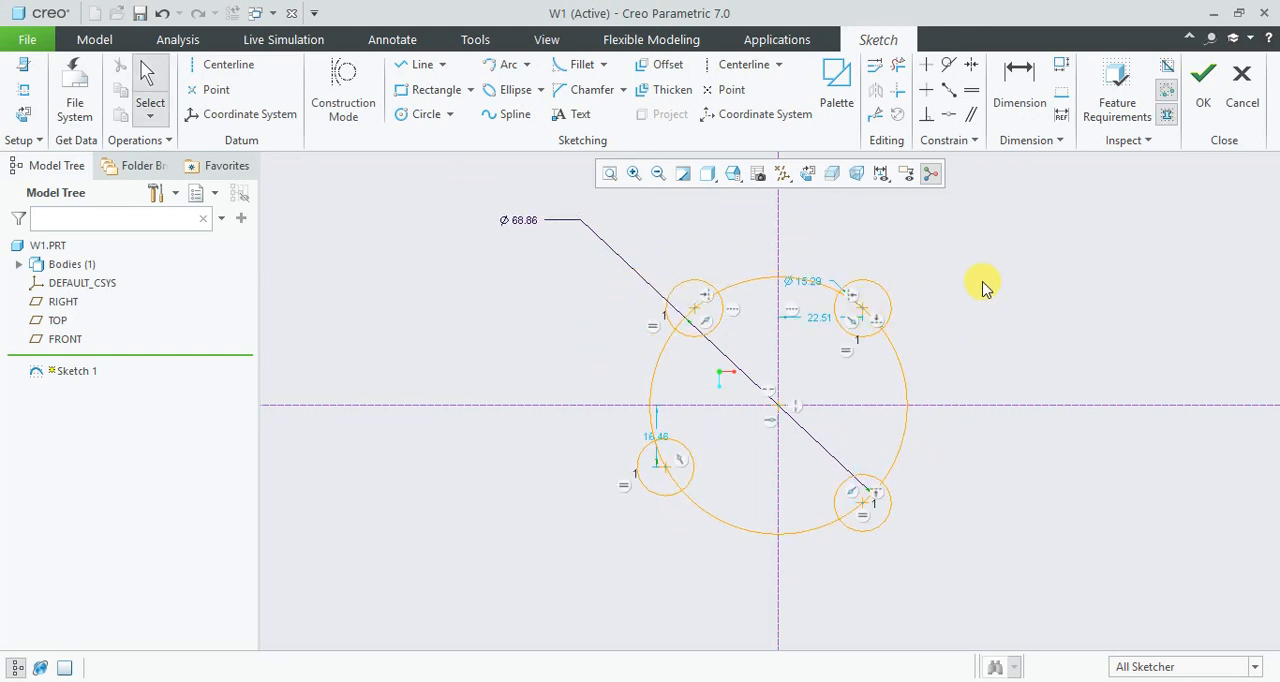
- Make the two lower small circles symmetric about the vertical centerline and shift the upper-right circle slightly outward
left_click(971, 64)
left_click(863, 502)
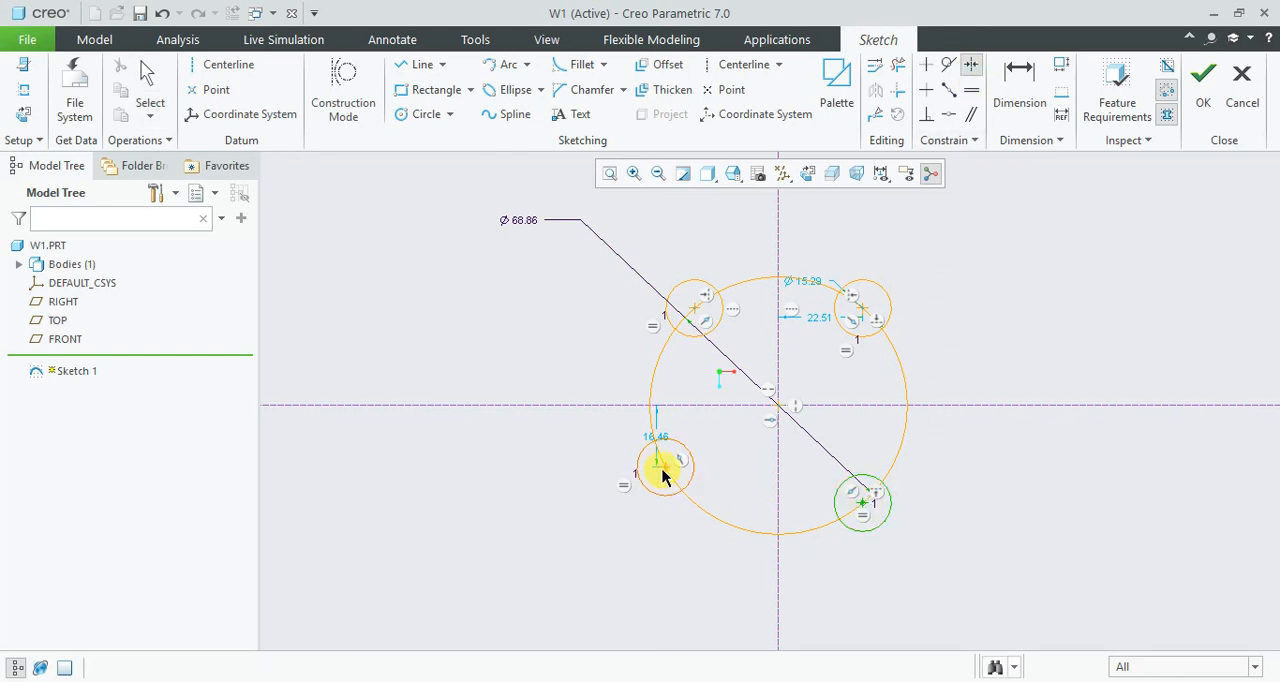
left_click(668, 475)
left_click(777, 474)
middle_click(786, 436)
mouse_move(872, 320)
left_mouse_down()
mouse_move(943, 277)
mouse_move(849, 337)
mouse_move(923, 308)
mouse_move(837, 333)
mouse_move(837, 294)
mouse_move(906, 337)
mouse_move(871, 286)
mouse_move(910, 320)
mouse_move(882, 284)
mouse_move(914, 345)
mouse_move(865, 312)
left_mouse_up()
- Dimension the horizontal distance between the centres of the two upper small circles as 50 mm
left_click(1019, 85)
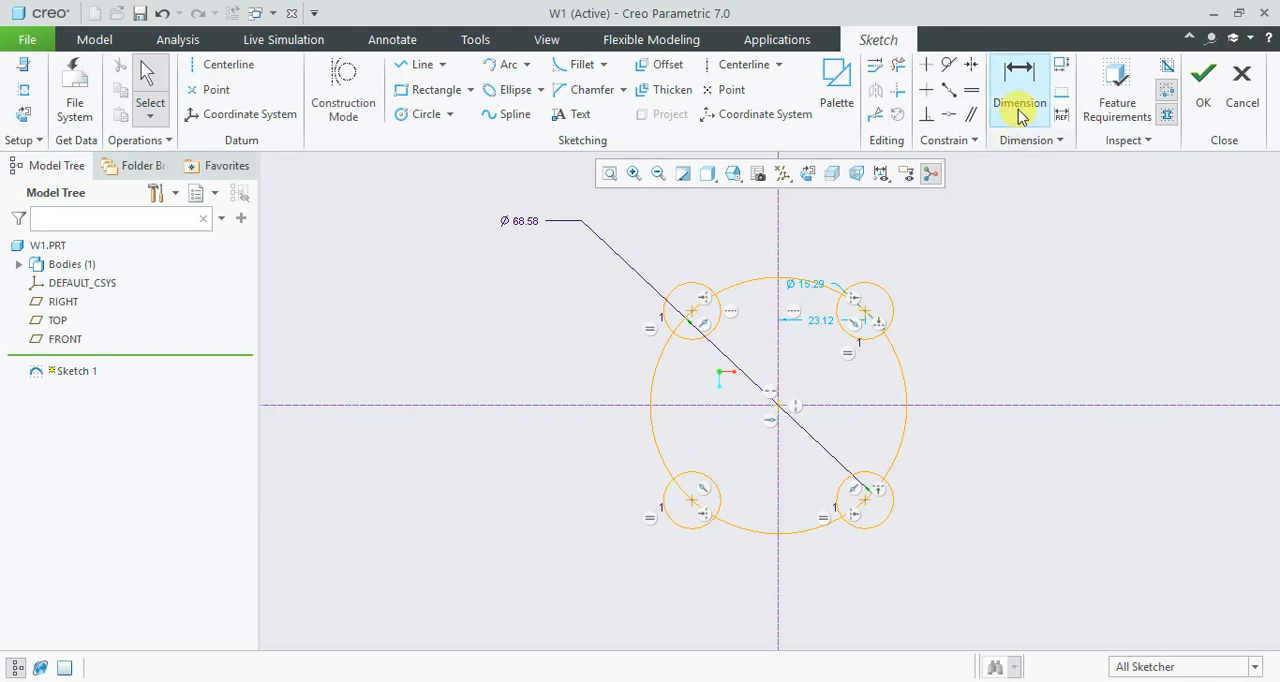
left_click(862, 339)
left_click(697, 318)
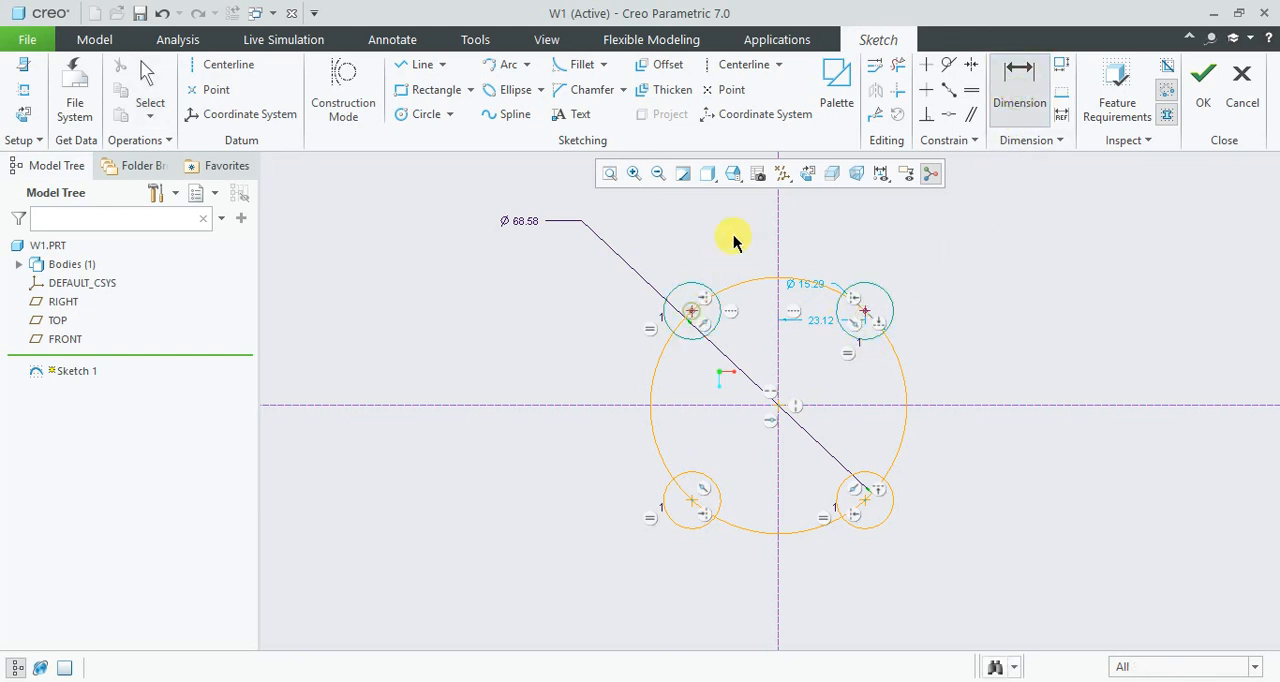
middle_click(737, 240)
type("50")
key("Return")
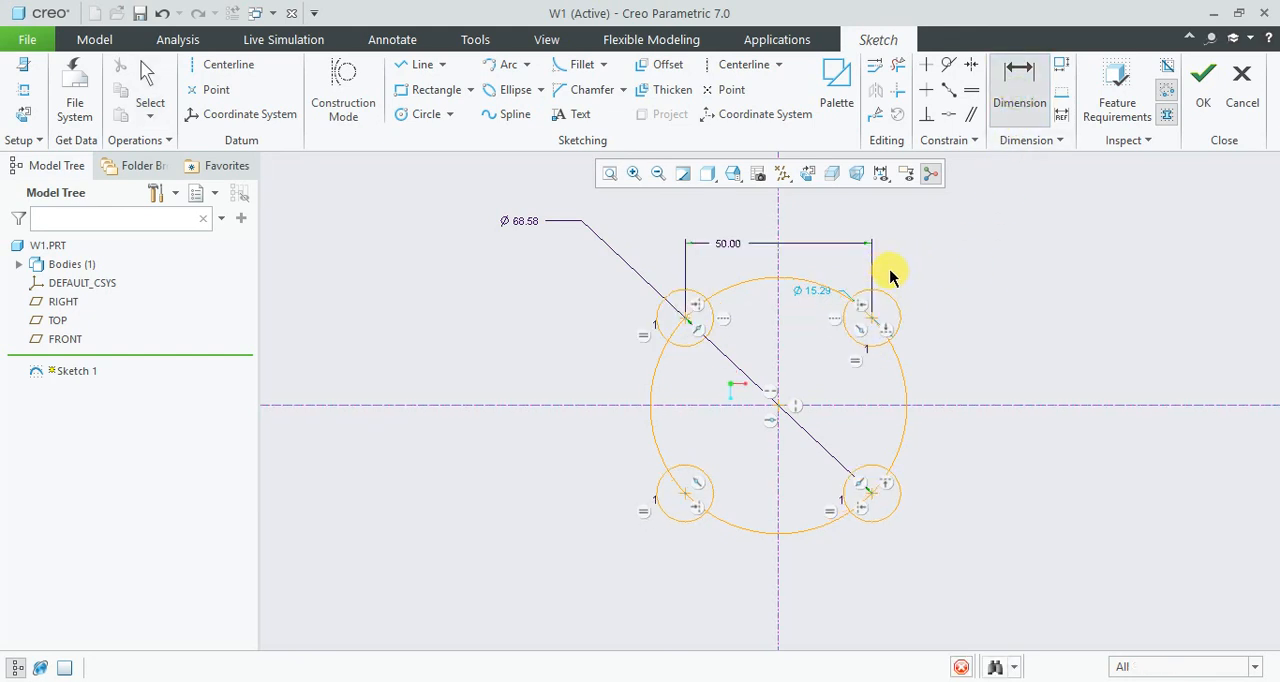
- Dimension the vertical distance between the two left-hand circle centres as 50 mm, deleting the large circle's conflicting diameter dimension
left_click(1019, 100)
left_click(686, 500)
left_click(688, 326)
middle_click(600, 371)
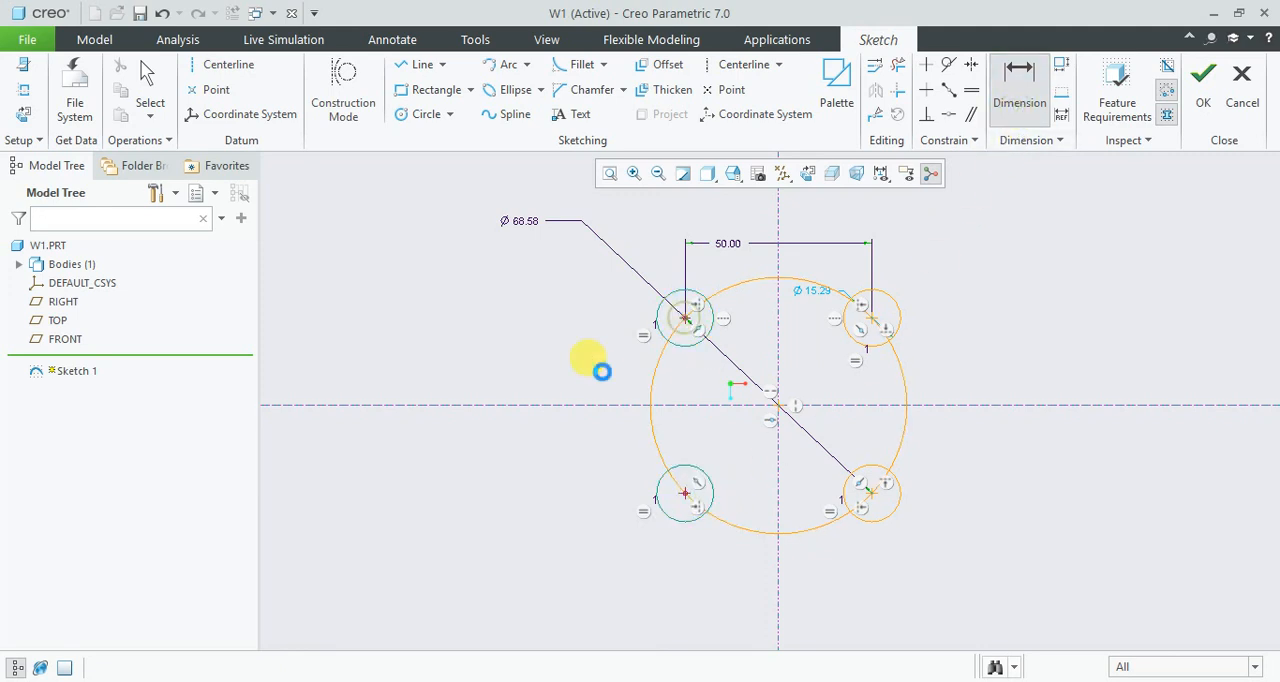
left_click(1140, 138)
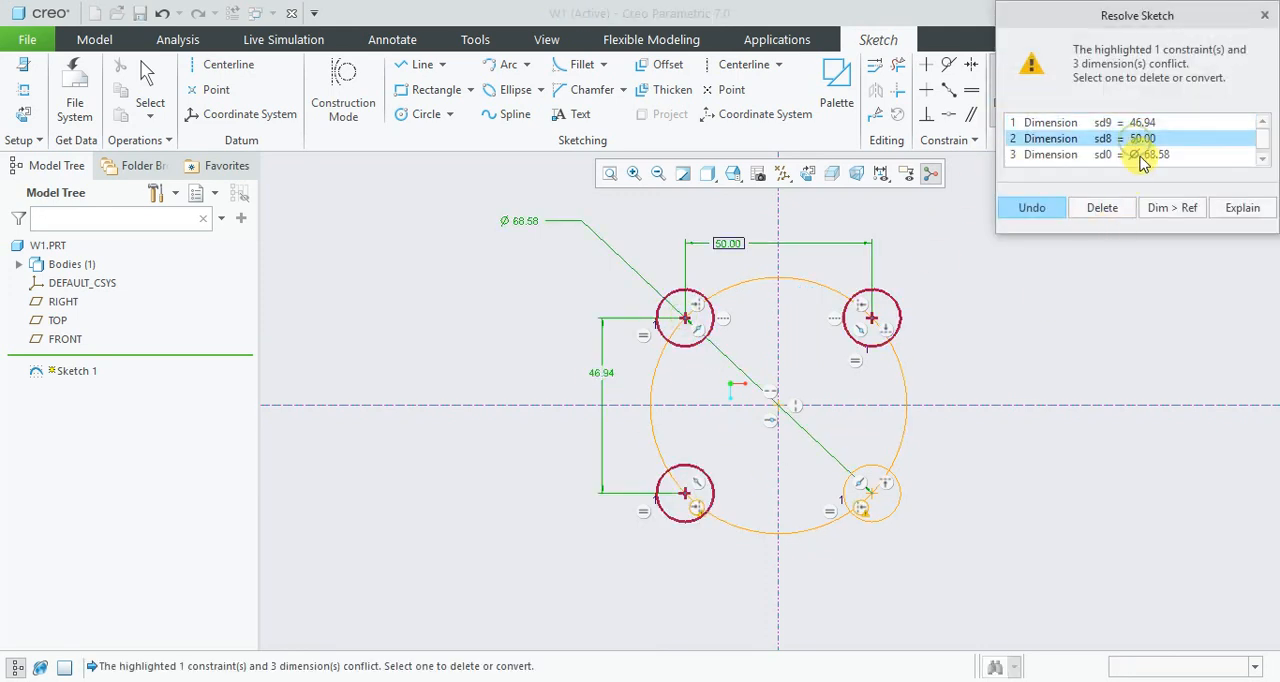
left_click(1137, 154)
left_click(1104, 210)
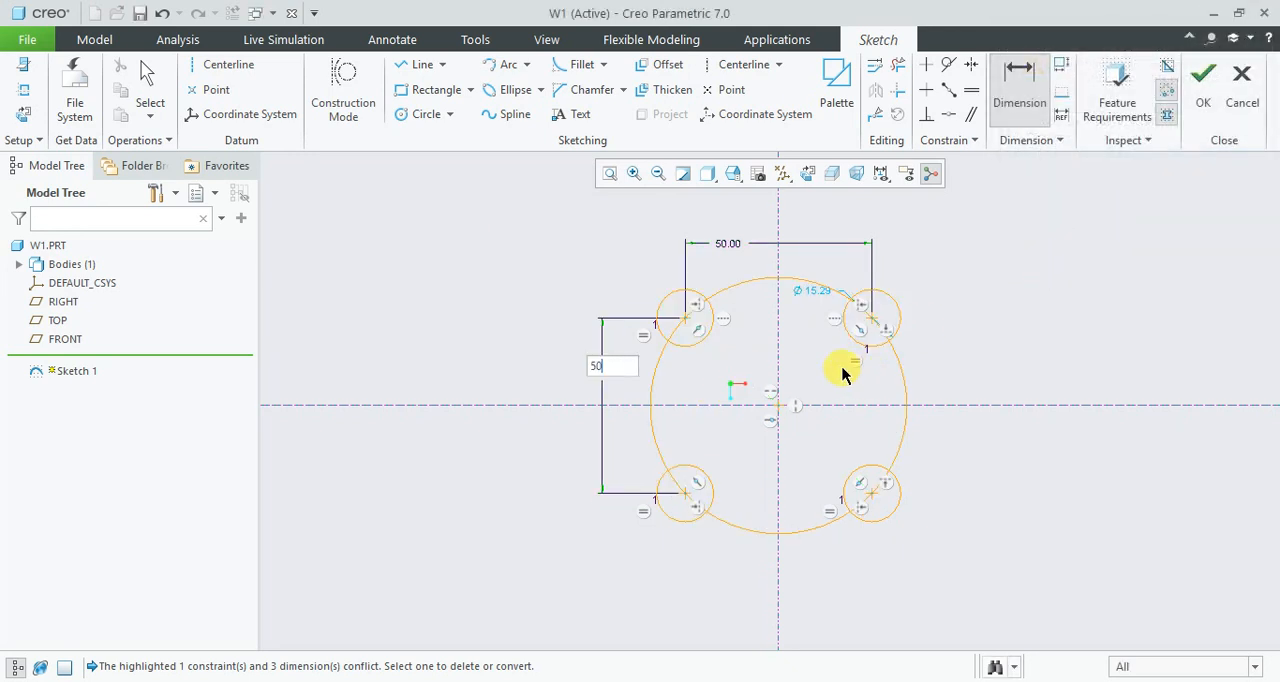
type("50")
key("Return")
middle_click(1017, 365)
- Set the diameter of the four small circles to 20 mm
double_click(817, 290)
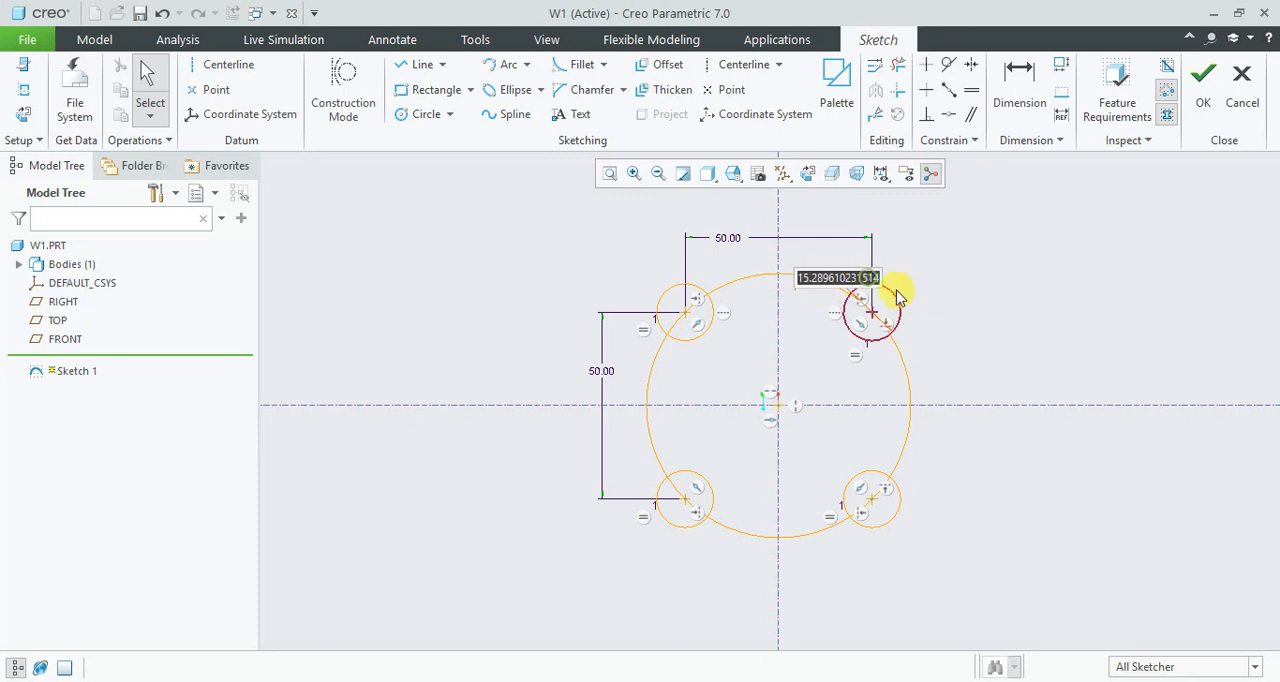
type("20")
key("Return")
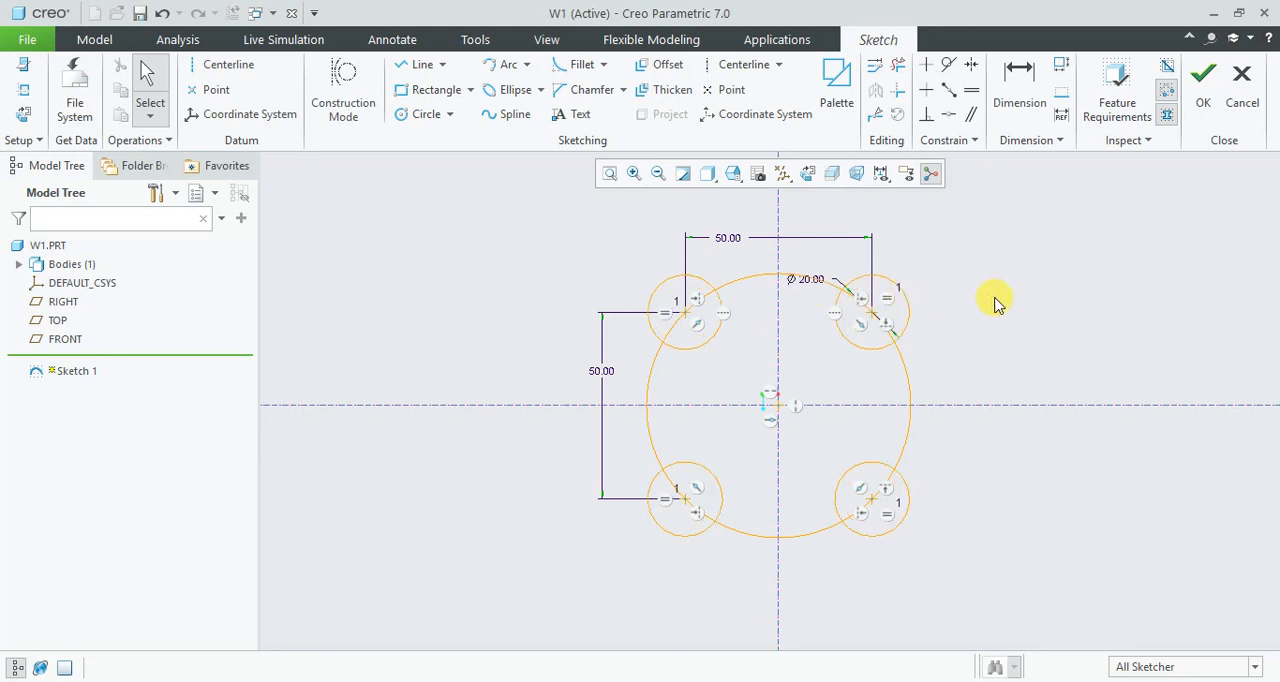
- Set both the horizontal and vertical centre distances of the small circles to 25 mm
double_click(737, 240)
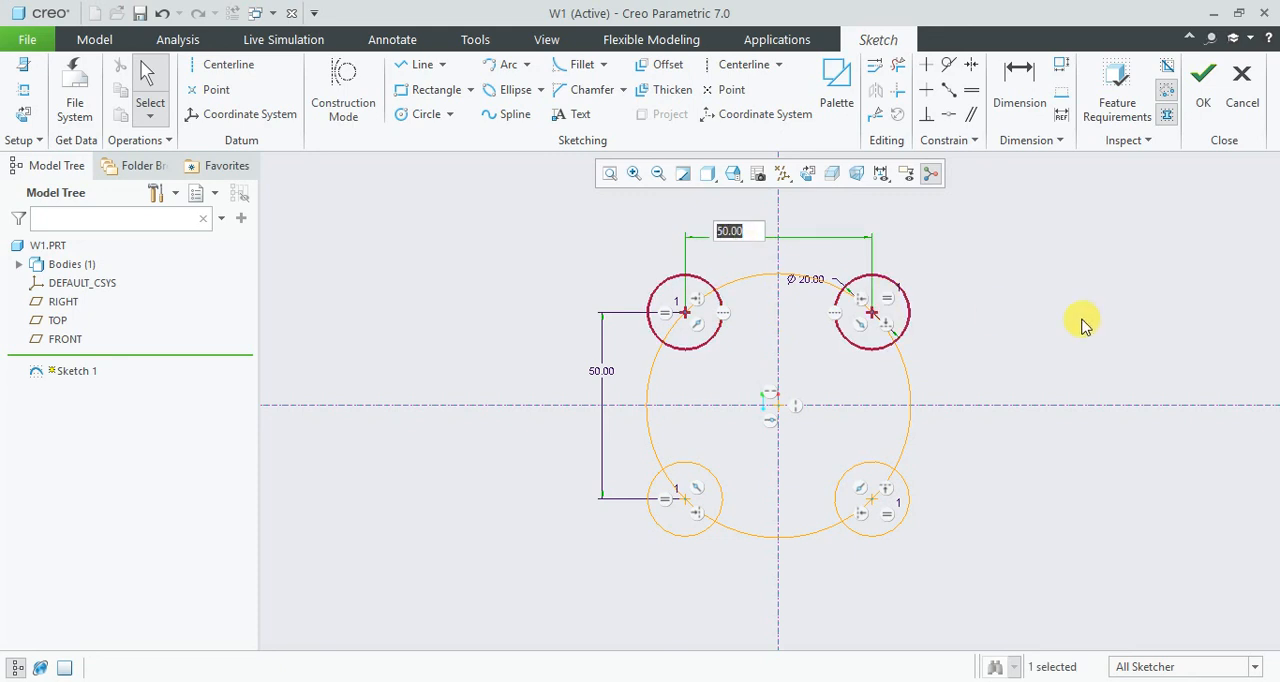
type("25")
key("Return")
double_click(650, 366)
type("25")
key("Return")
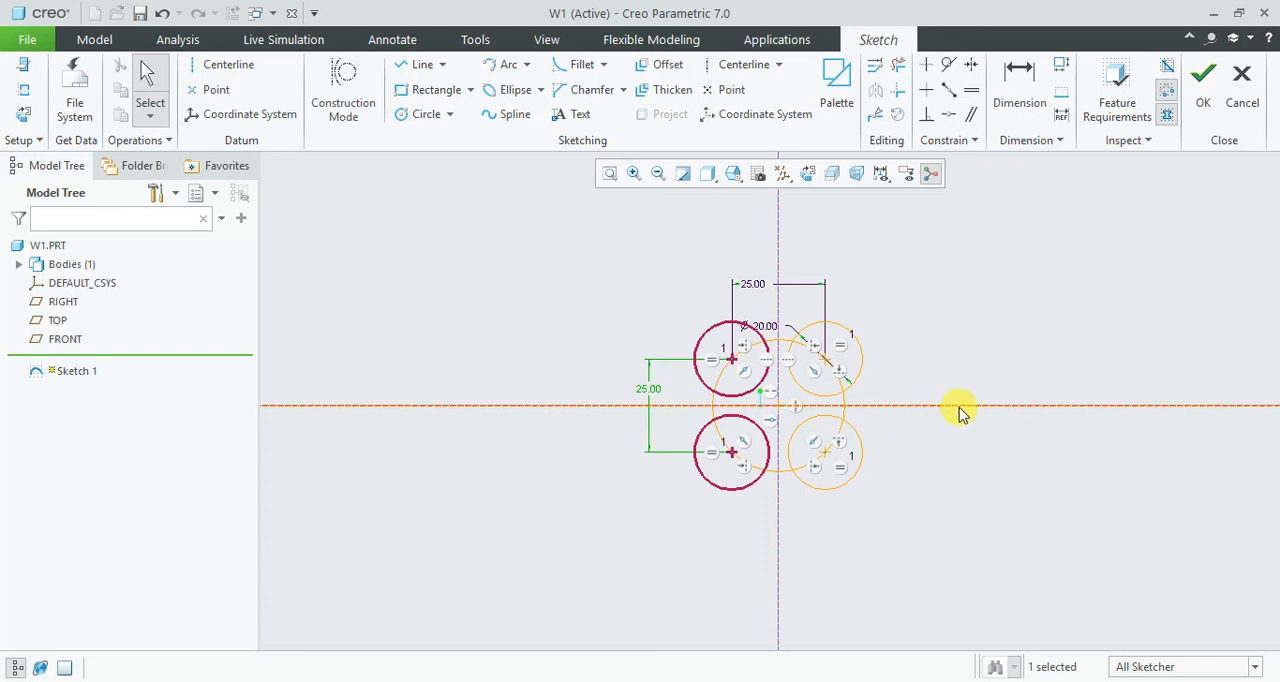
- Set the diameter of the four small circles to 12 mm
scroll(793, 408, "up", 3)
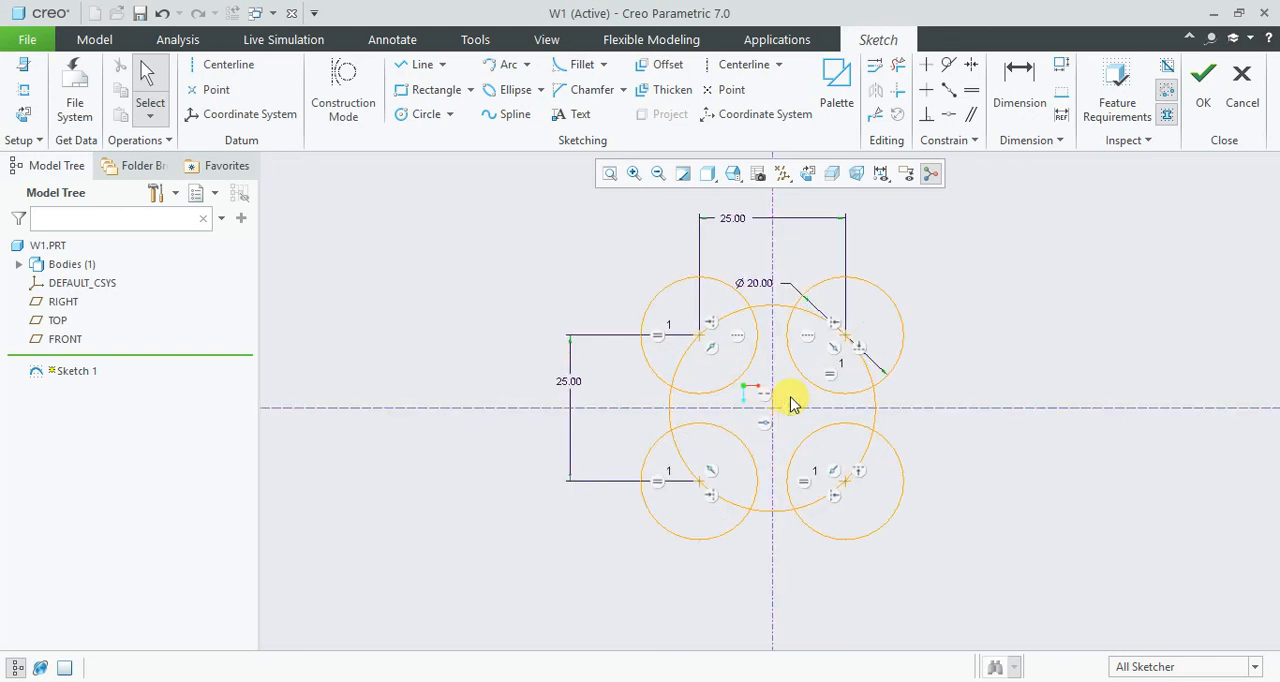
double_click(758, 284)
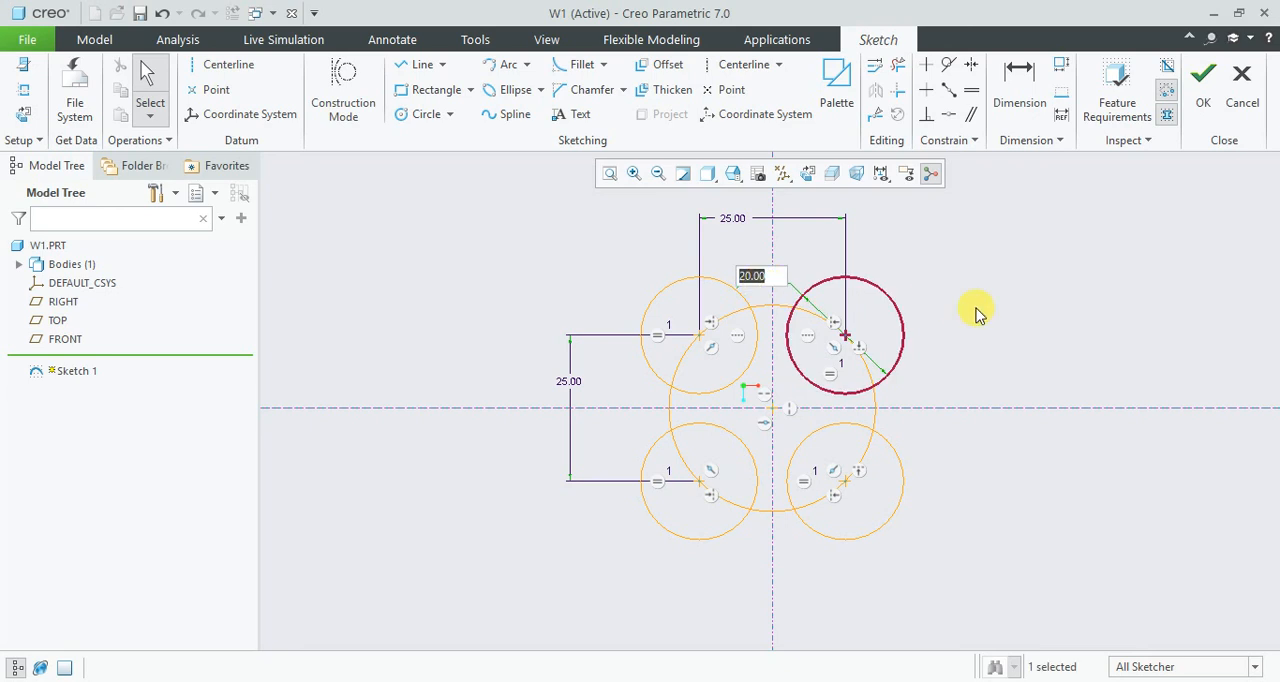
key("Return")
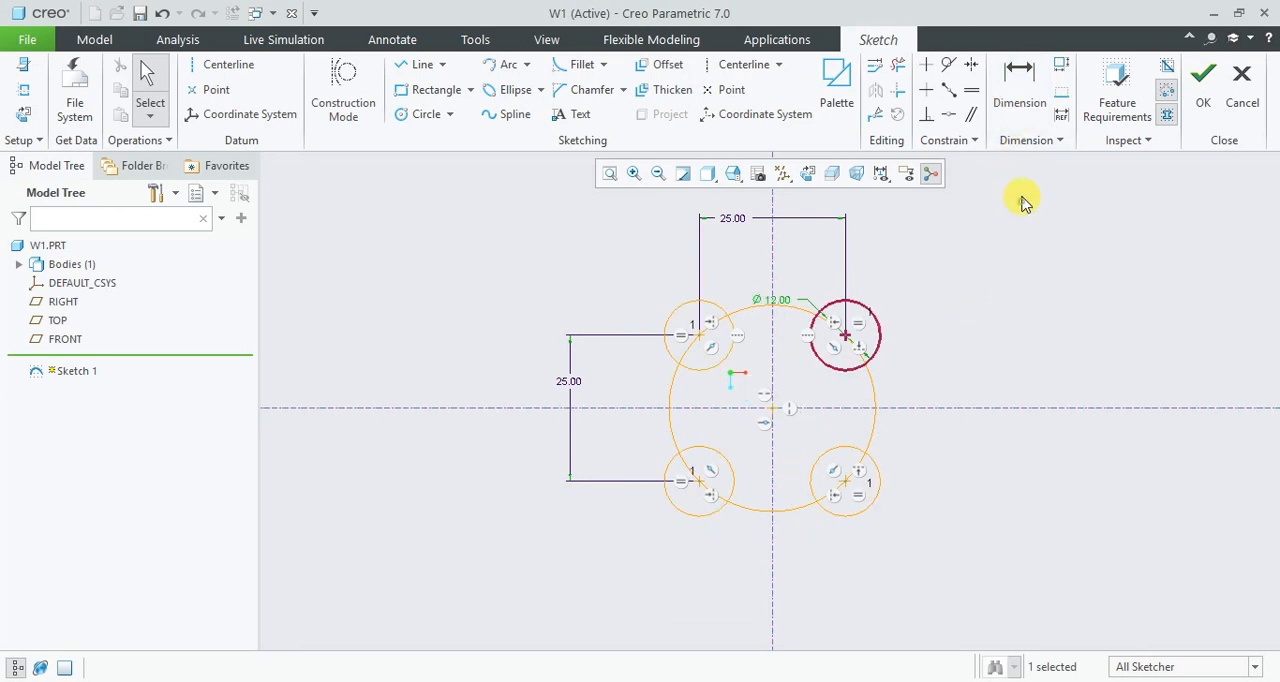
- Trim the outer arcs of the small circles and the large-circle arcs inside them, leaving a closed profile with four concave notches
left_click(898, 66)
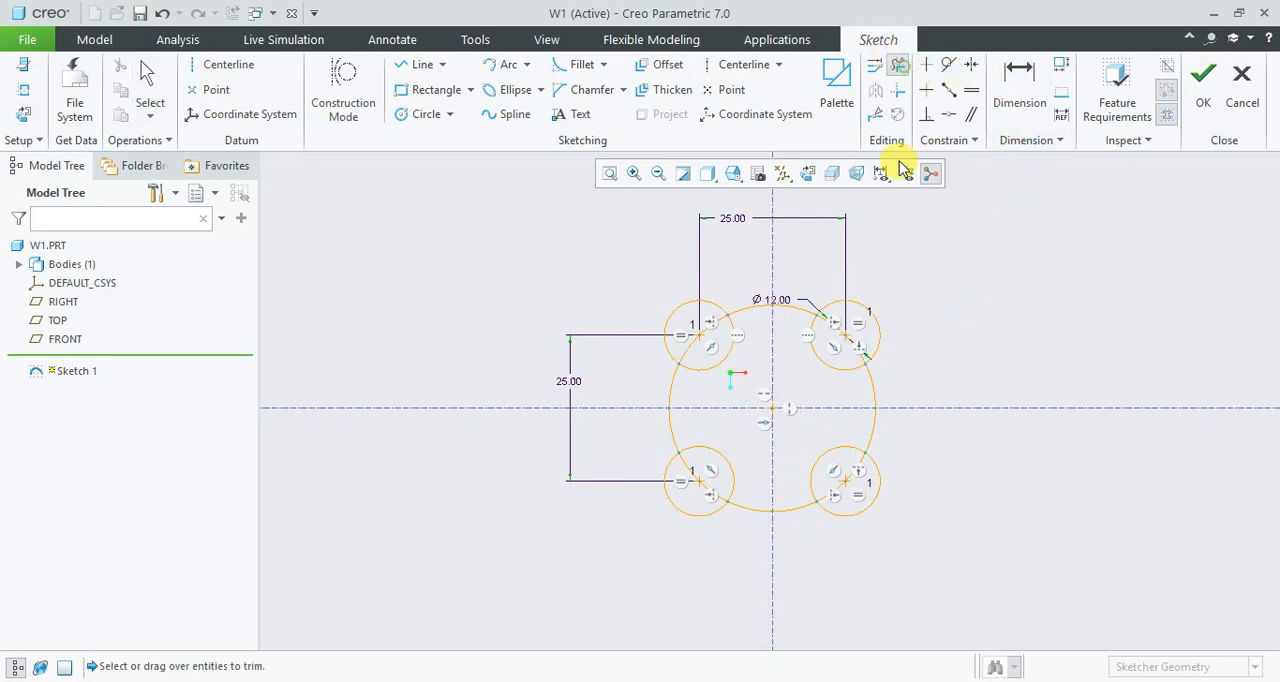
left_click(878, 324)
left_click(843, 335)
left_click(701, 306)
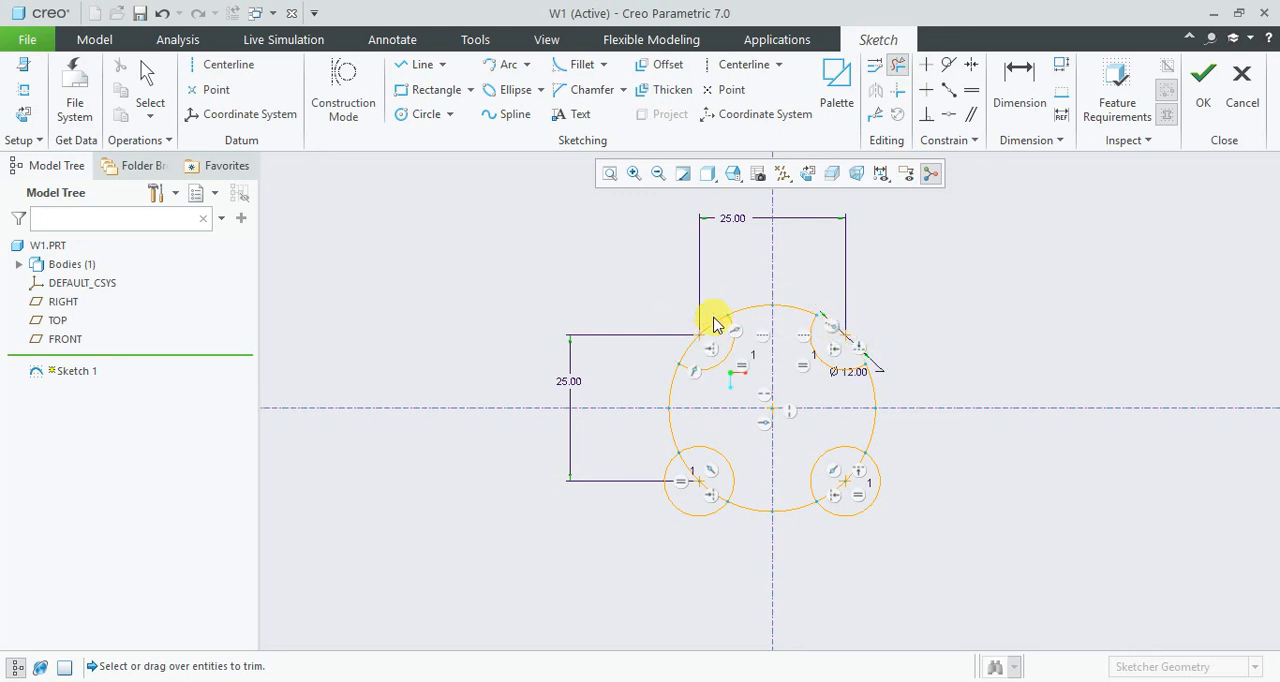
left_click(714, 326)
left_click(678, 508)
left_click(702, 490)
left_click(848, 513)
left_click(838, 500)
middle_click(948, 509)
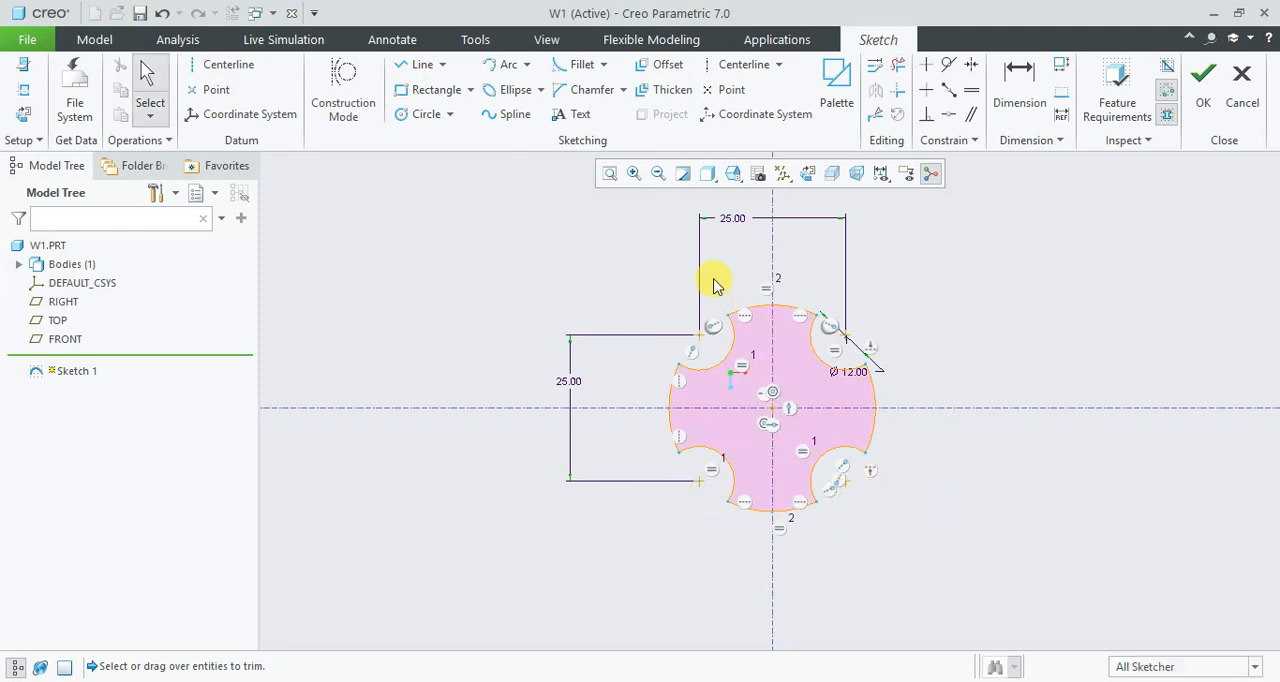
- Limit selection to dimensions, select all three sketch dimensions and lock their values
scroll(623, 280, "up", 2)
scroll(623, 283, "down", 3)
left_click(1228, 676)
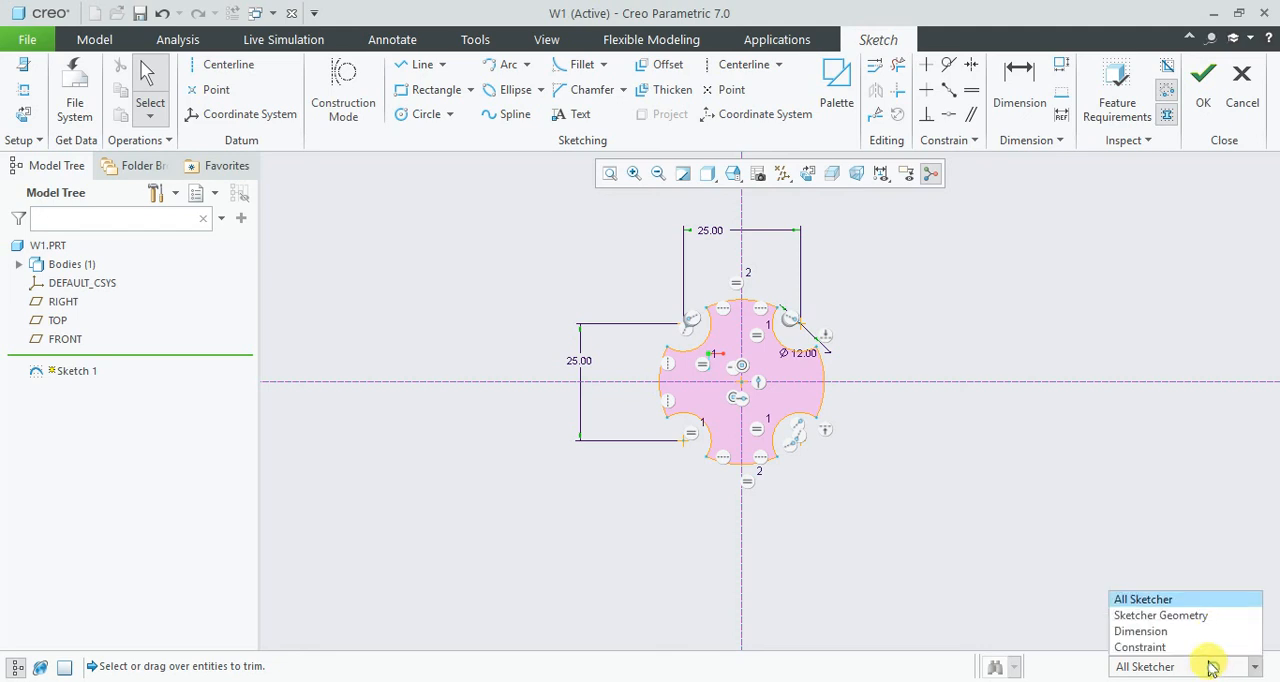
left_click(1194, 631)
left_click_drag(466, 173, 1010, 566)
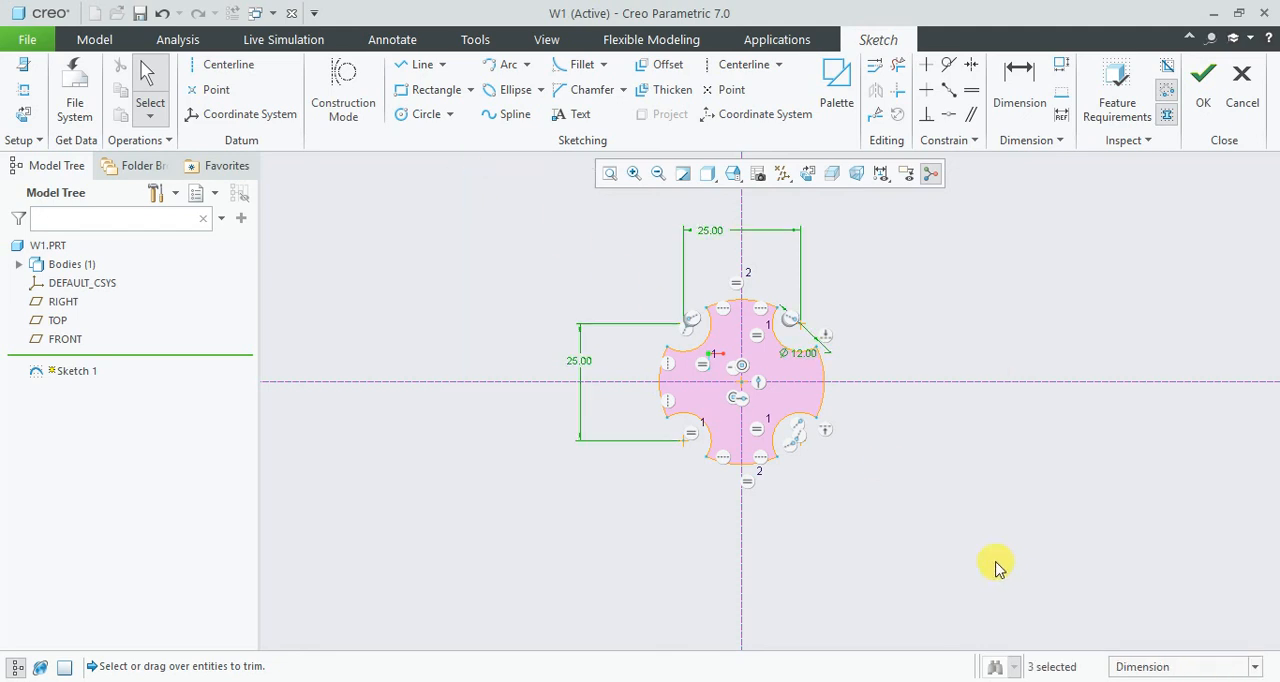
left_click(1003, 474)
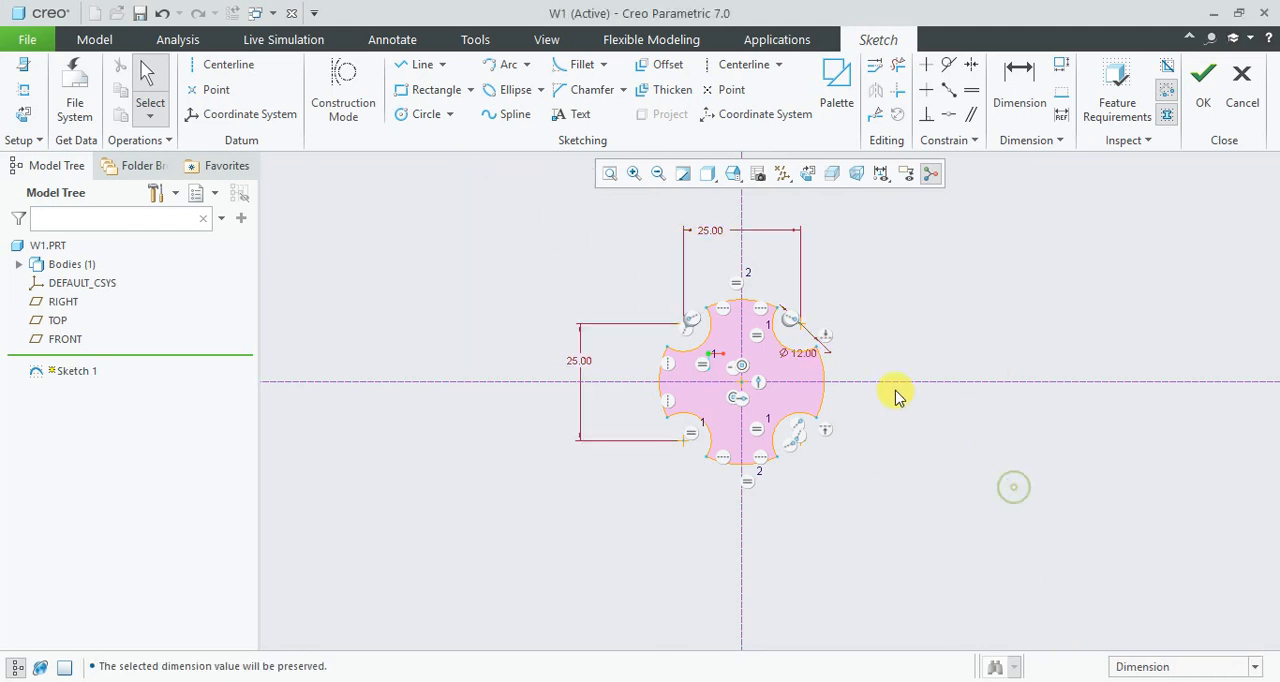
scroll(806, 241, "up", 2)
scroll(808, 246, "down", 2)
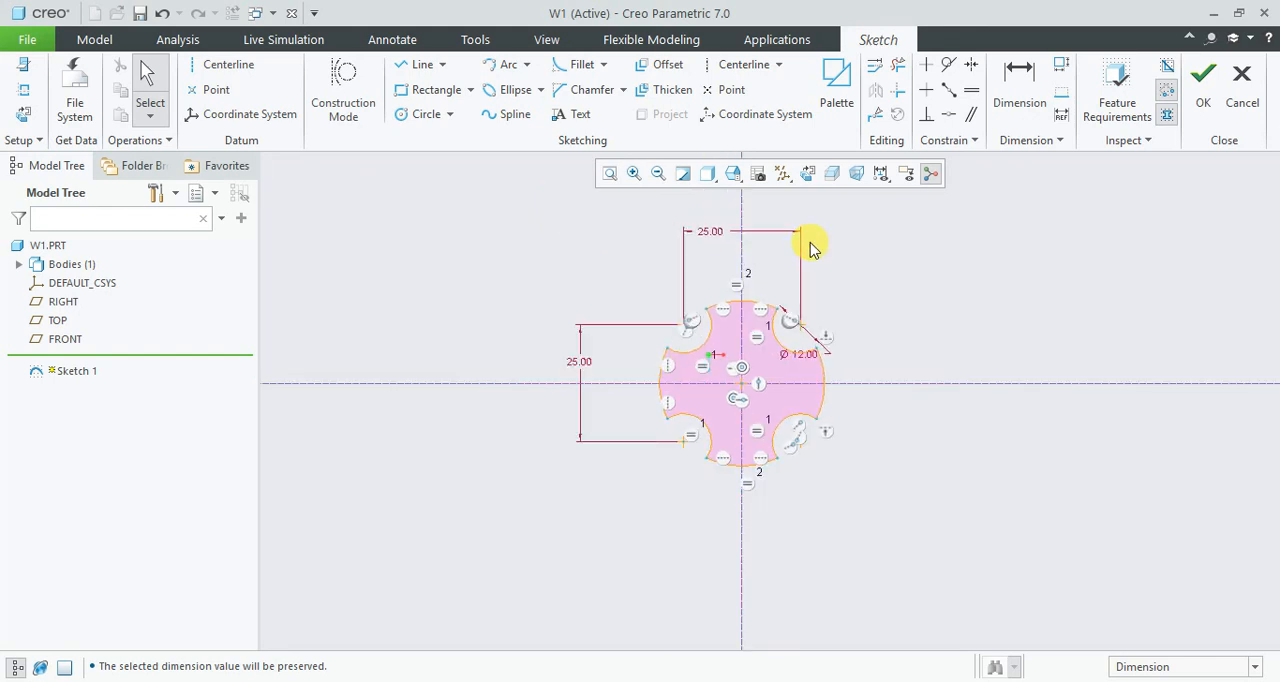
- Save a copy of the sketch as the section file SEC1 in the work1 folder
left_click(27, 39)
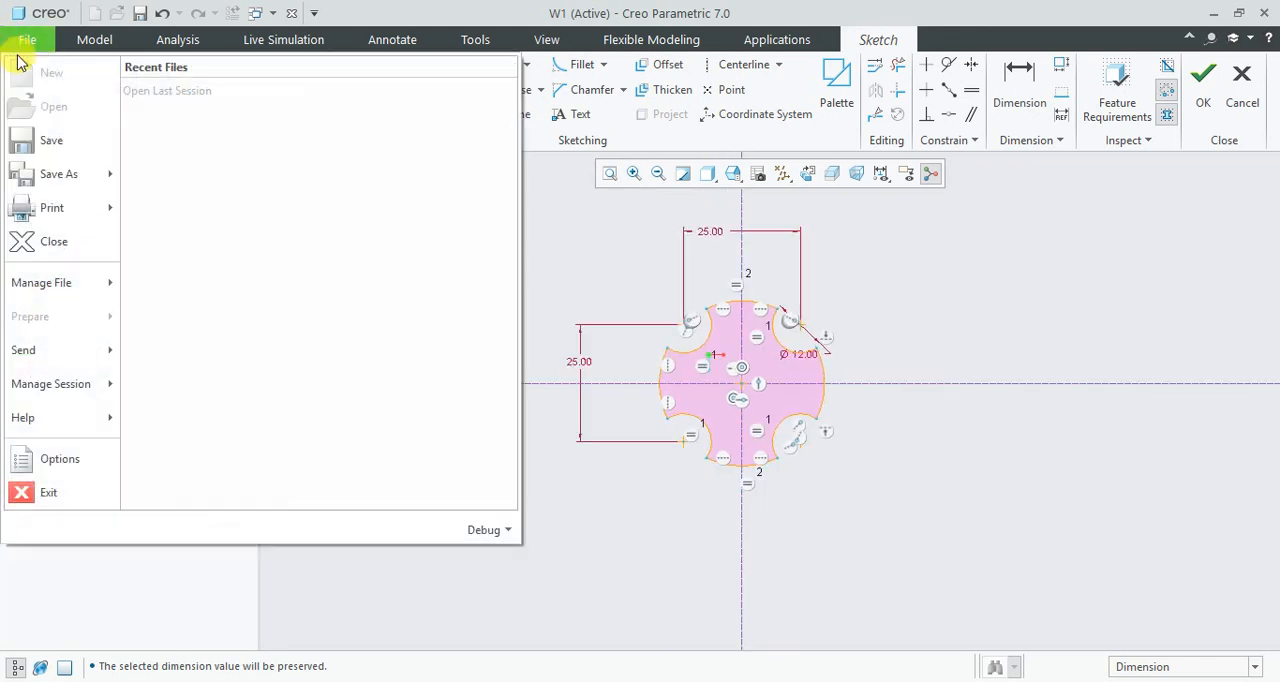
mouse_move(100, 174)
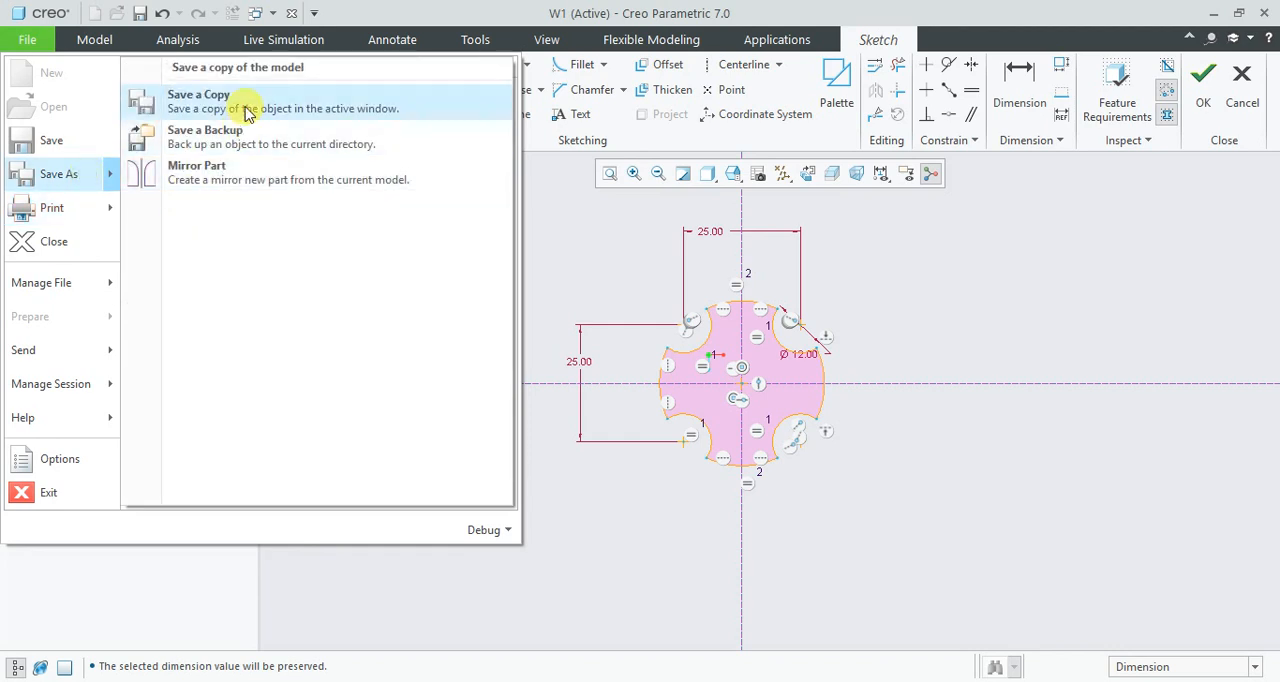
left_click(246, 108)
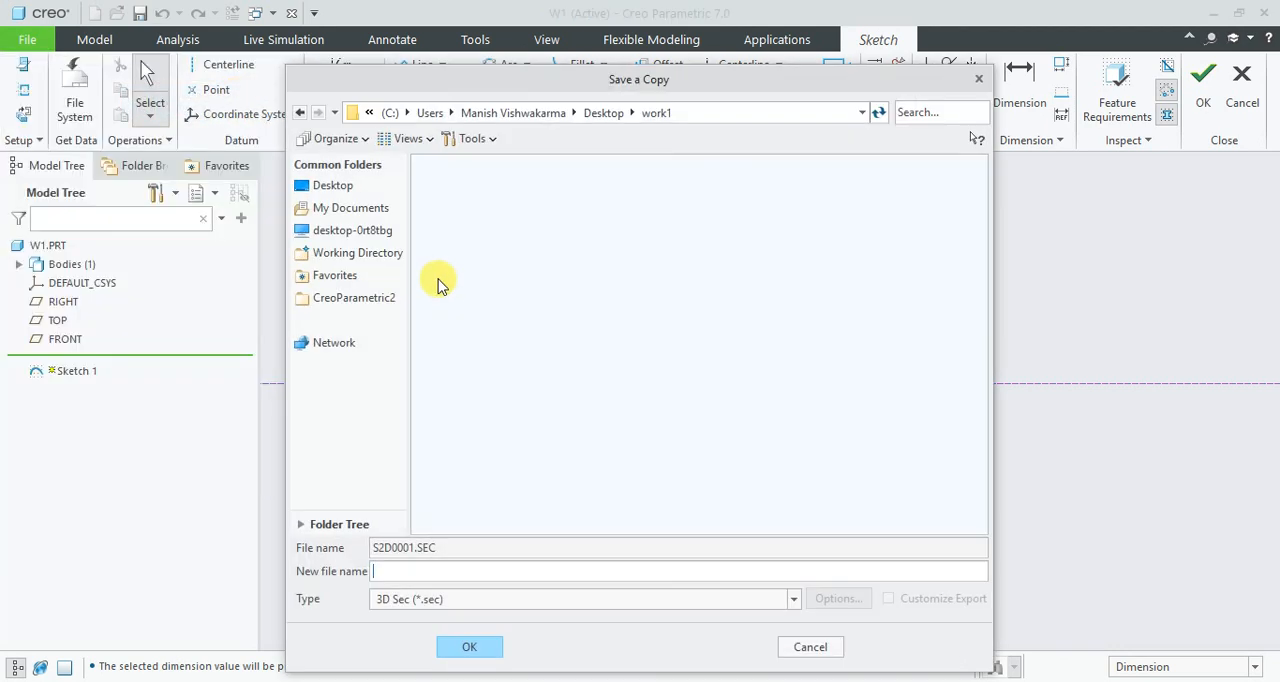
left_click(436, 572)
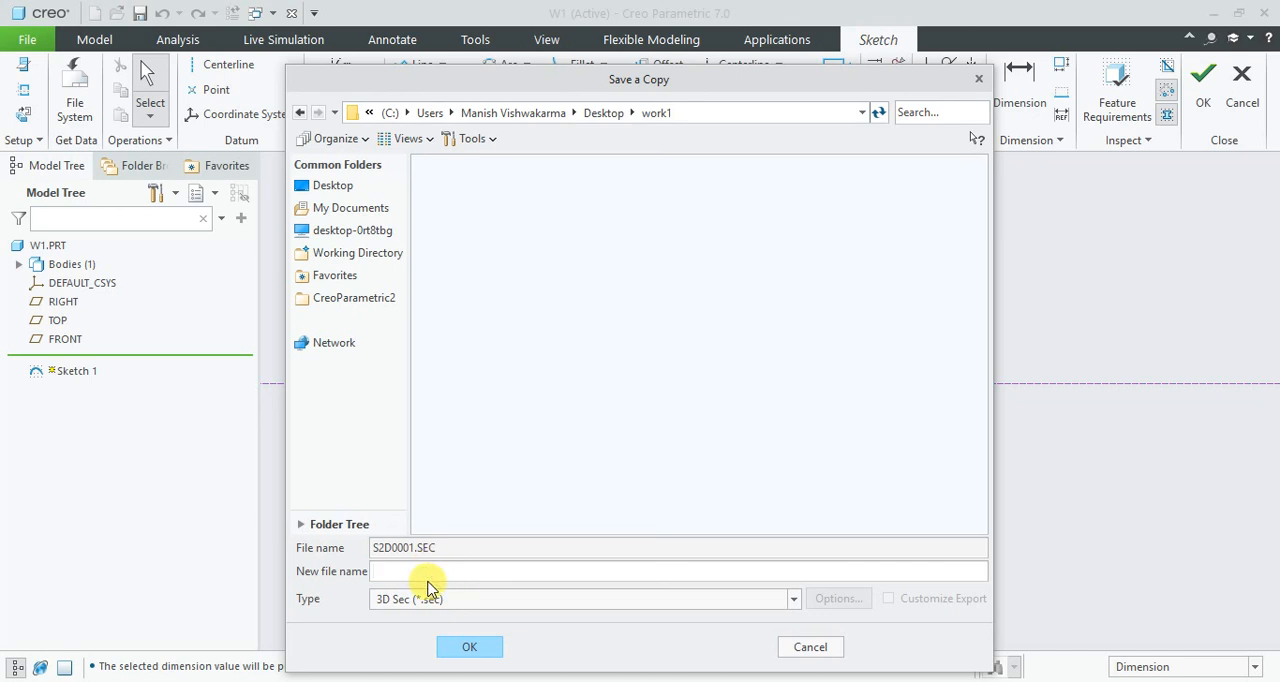
type("w")
left_click(490, 648)
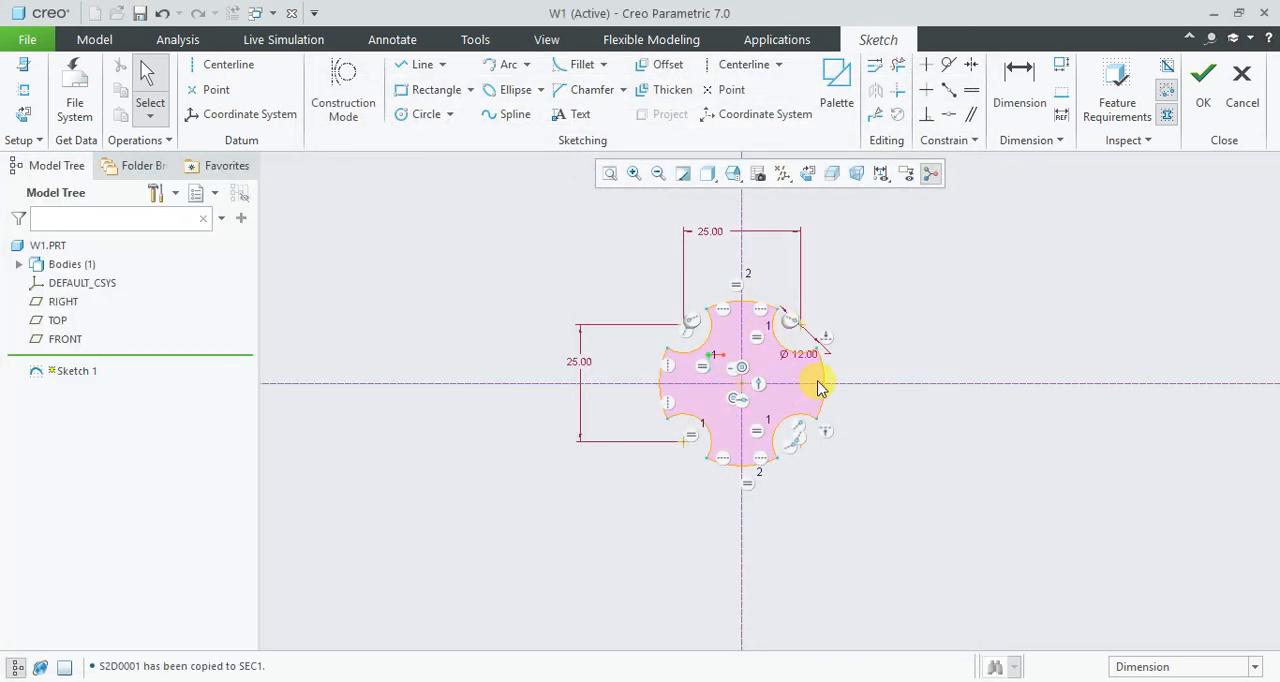
- Quit the sketch, discarding the modifications made in it
left_click(713, 385)
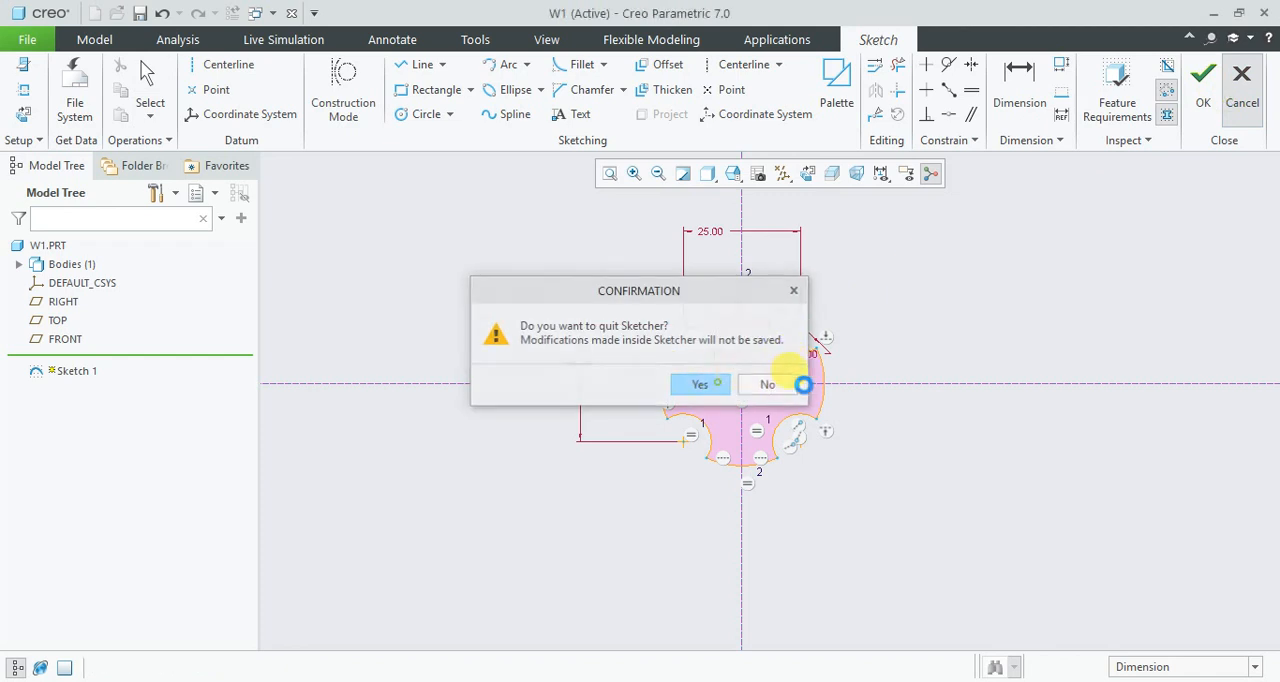
left_click(910, 291)
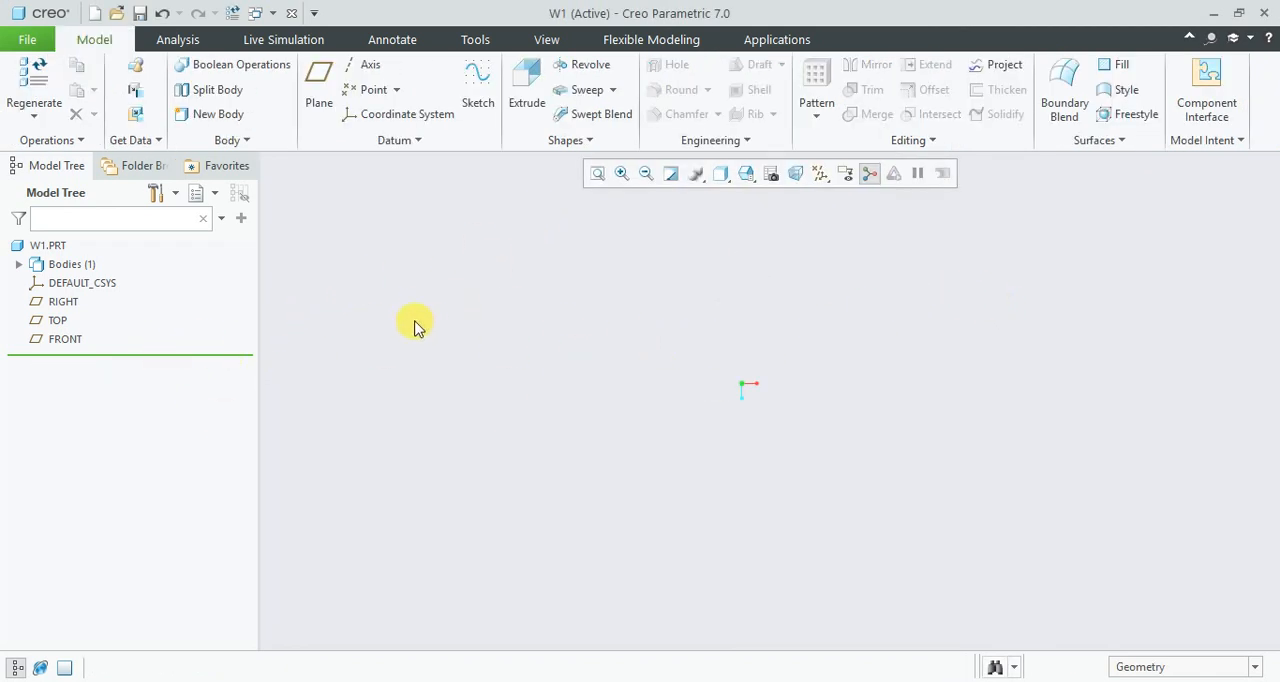
left_click(540, 100)
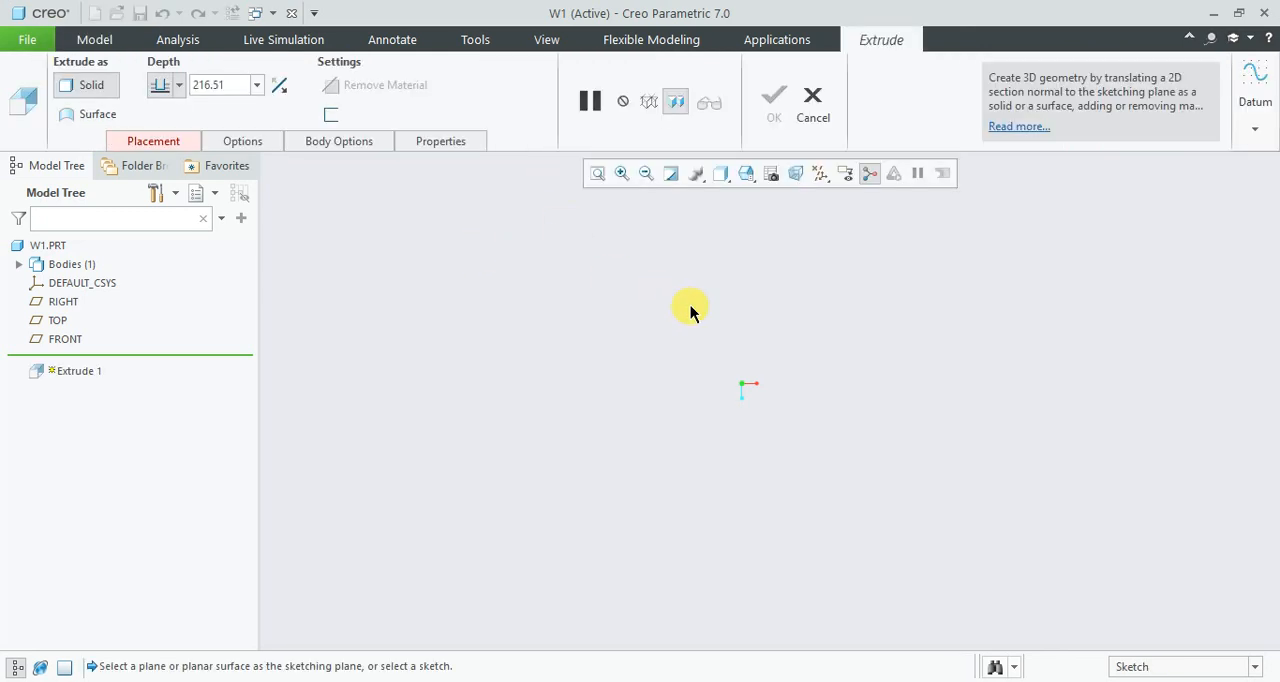
left_click(155, 138)
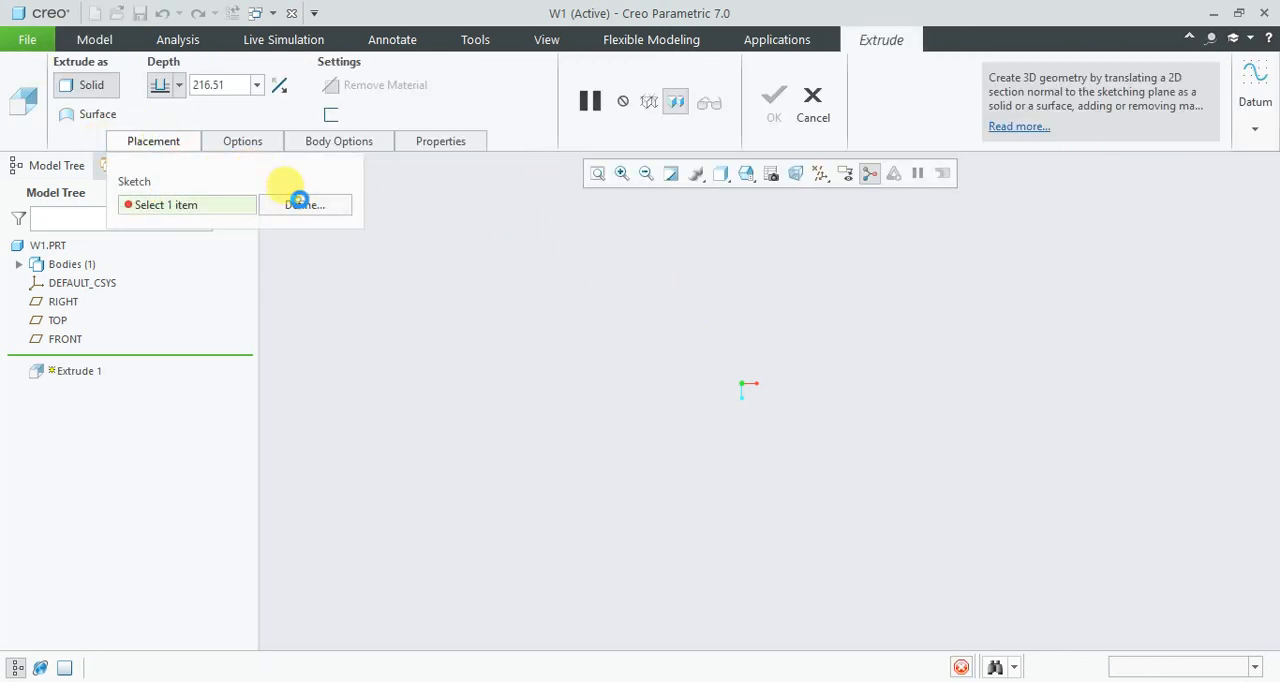
left_click(294, 201)
- Turn on datum plane display and, out of the unfinished extrusion, return the part to its standard orientation
left_click(820, 175)
left_click(838, 279)
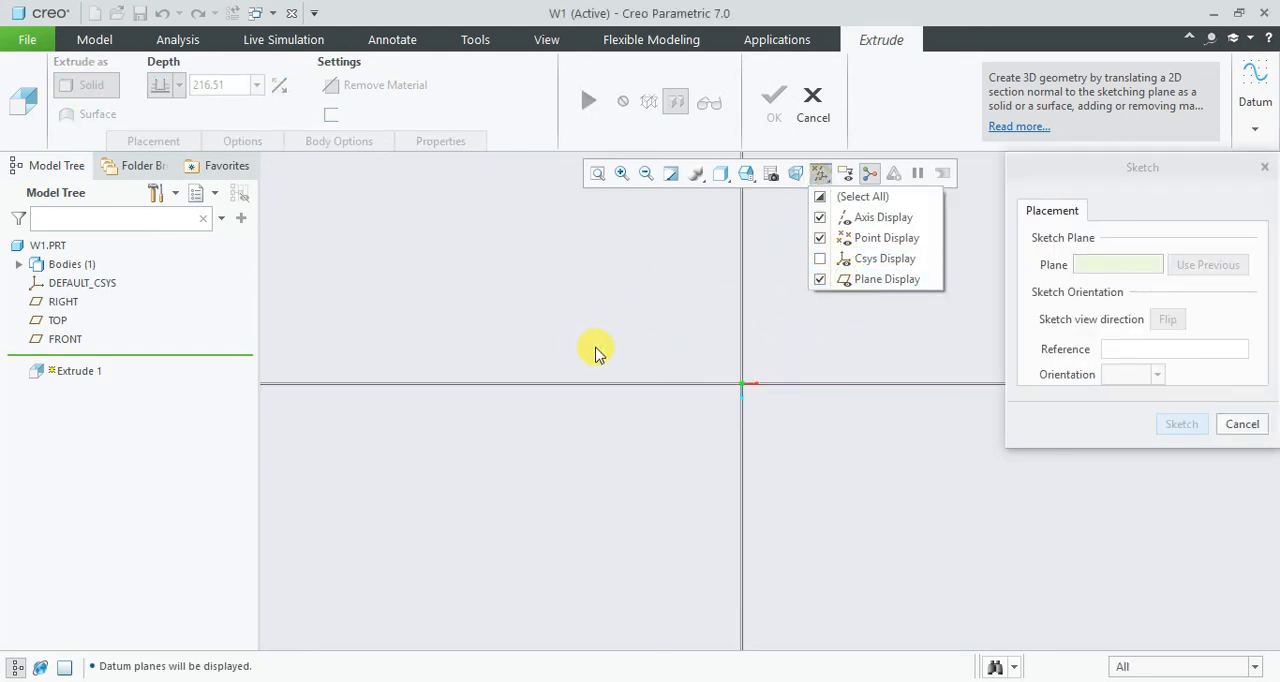
key("ctrl+d")
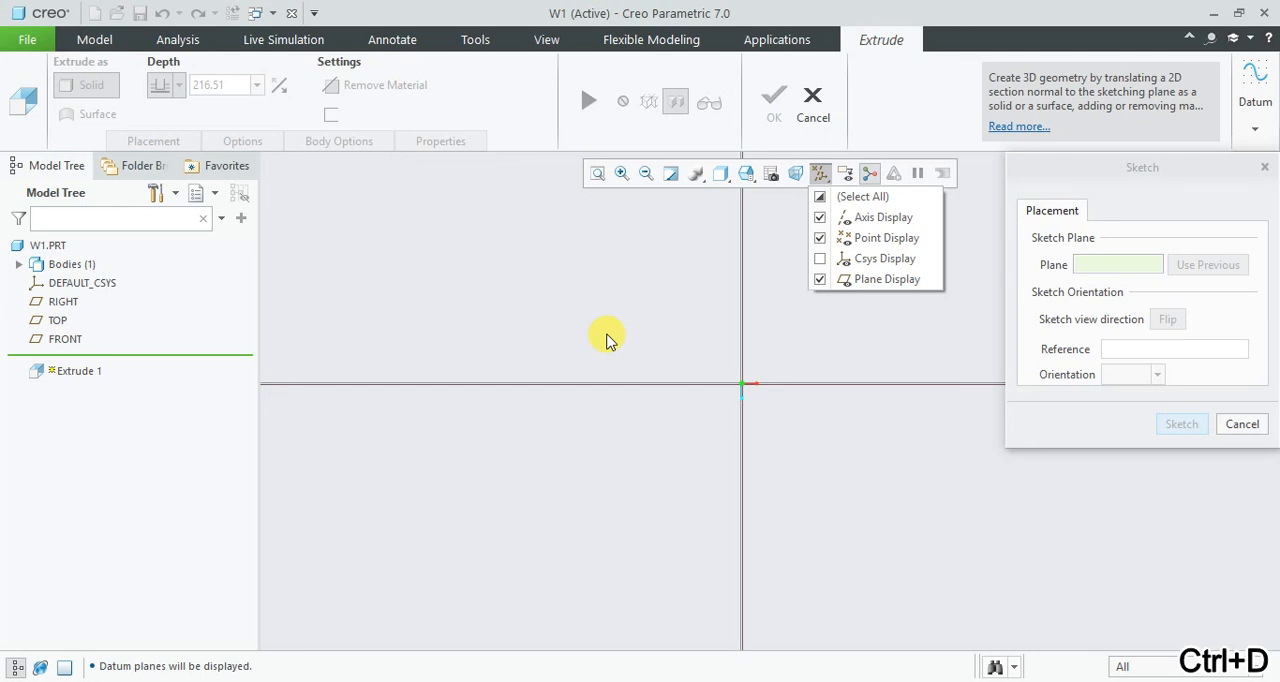
left_click(951, 359)
left_click(1241, 424)
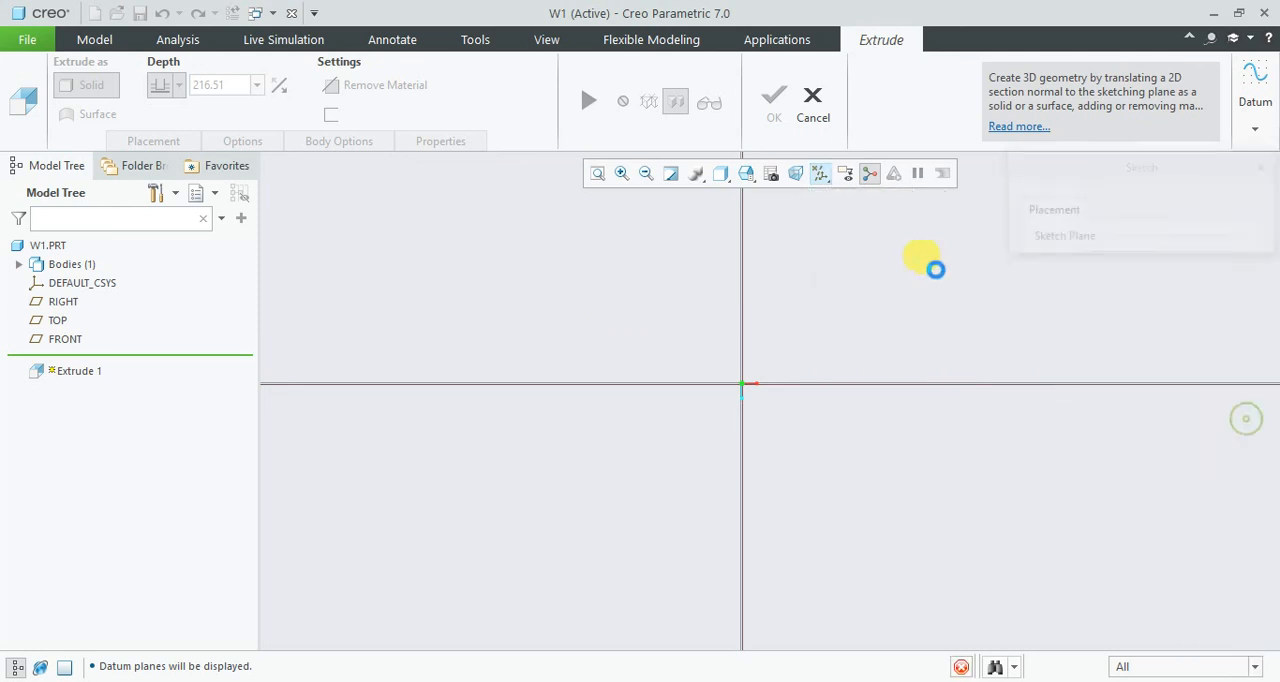
left_click(812, 100)
key("ctrl+d")
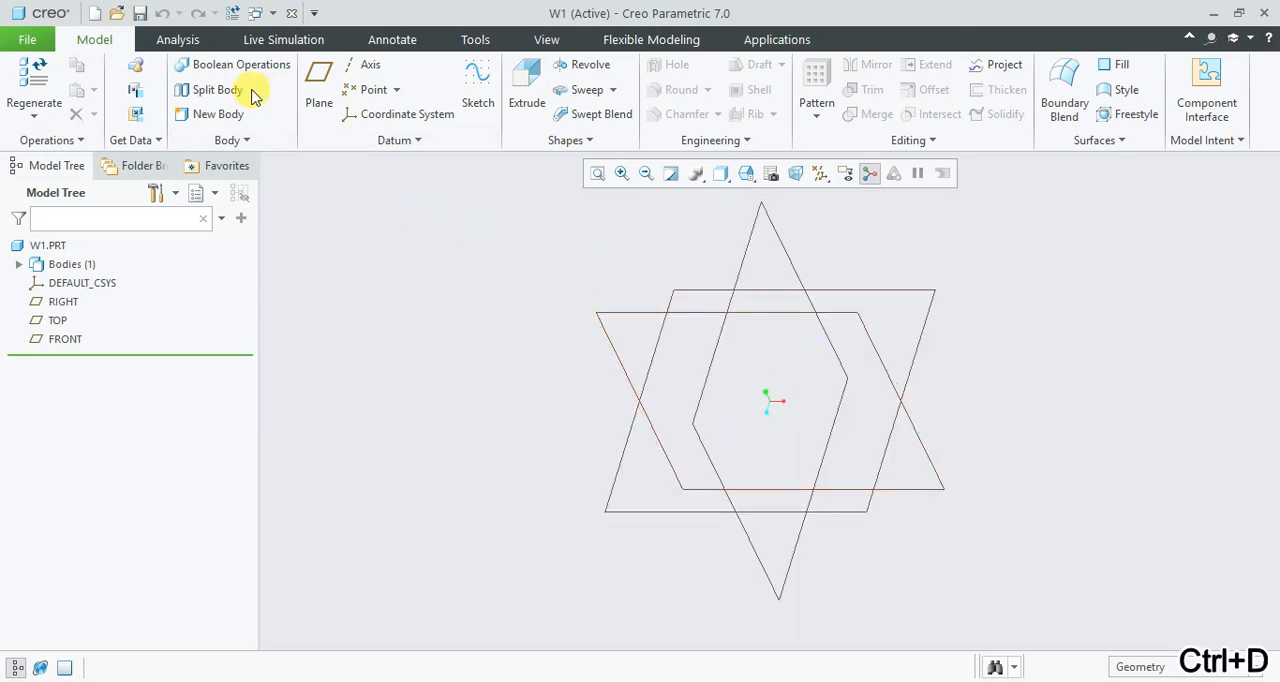
- Start a solid extrusion, begin defining its internal sketch and turn on the datum plane name tags
left_click(527, 88)
left_click(190, 143)
left_click(320, 205)
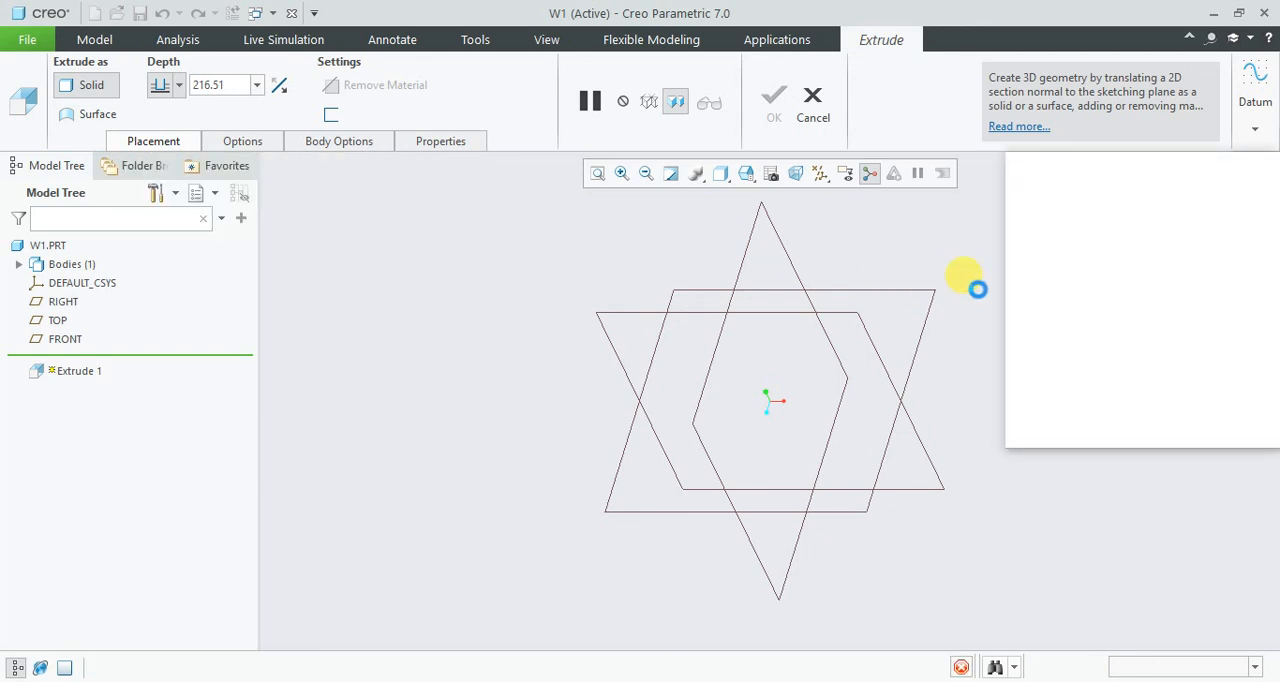
left_click(546, 39)
left_click(864, 109)
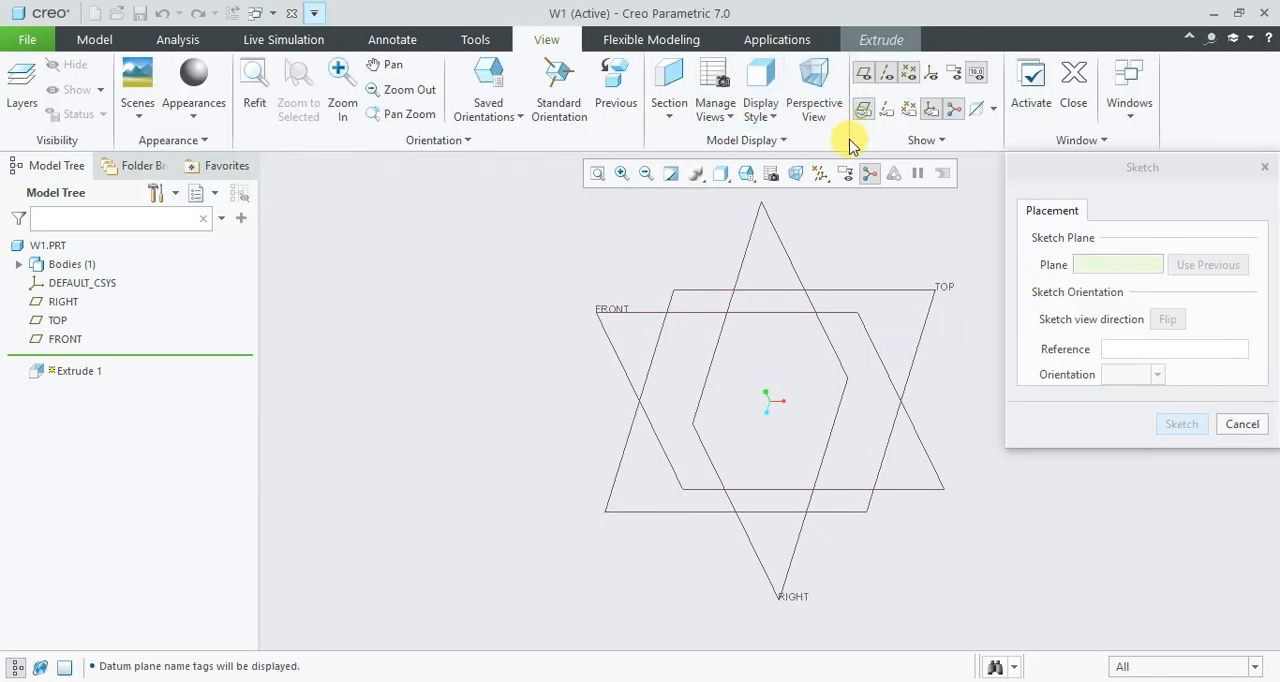
- Open the sketch on the TOP plane with RIGHT as the right-facing reference and orient it to the sketch view
left_click(929, 290)
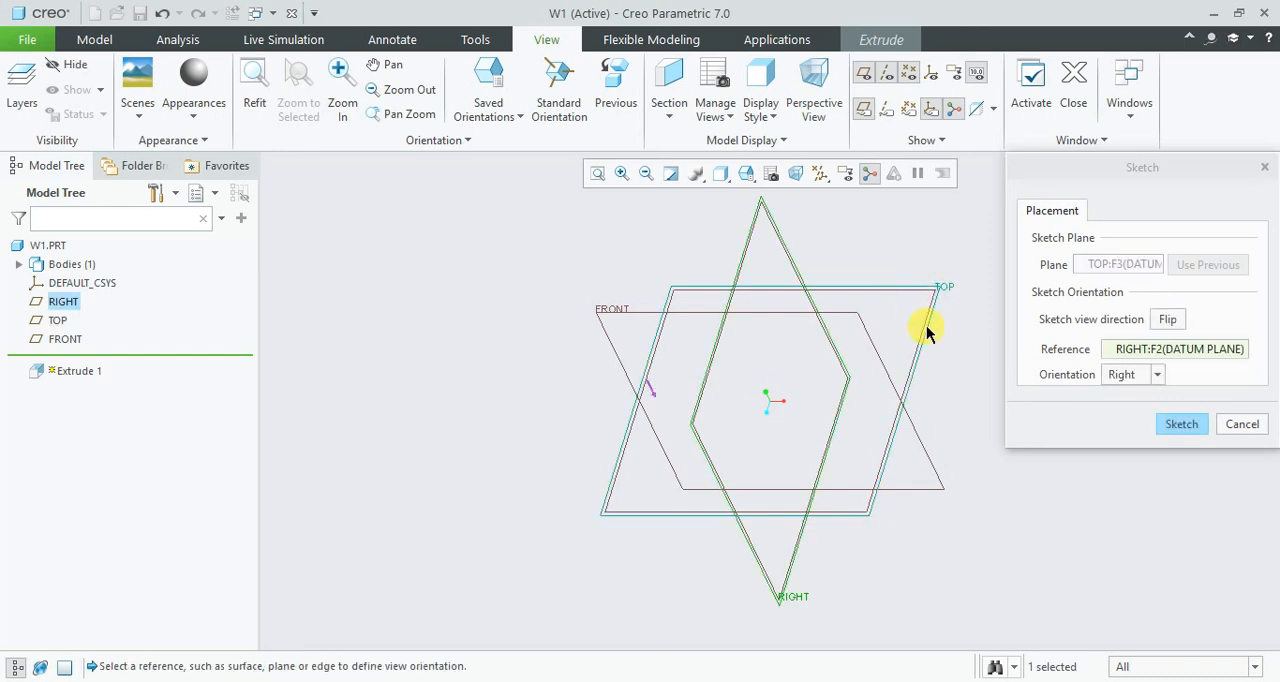
left_click(1180, 424)
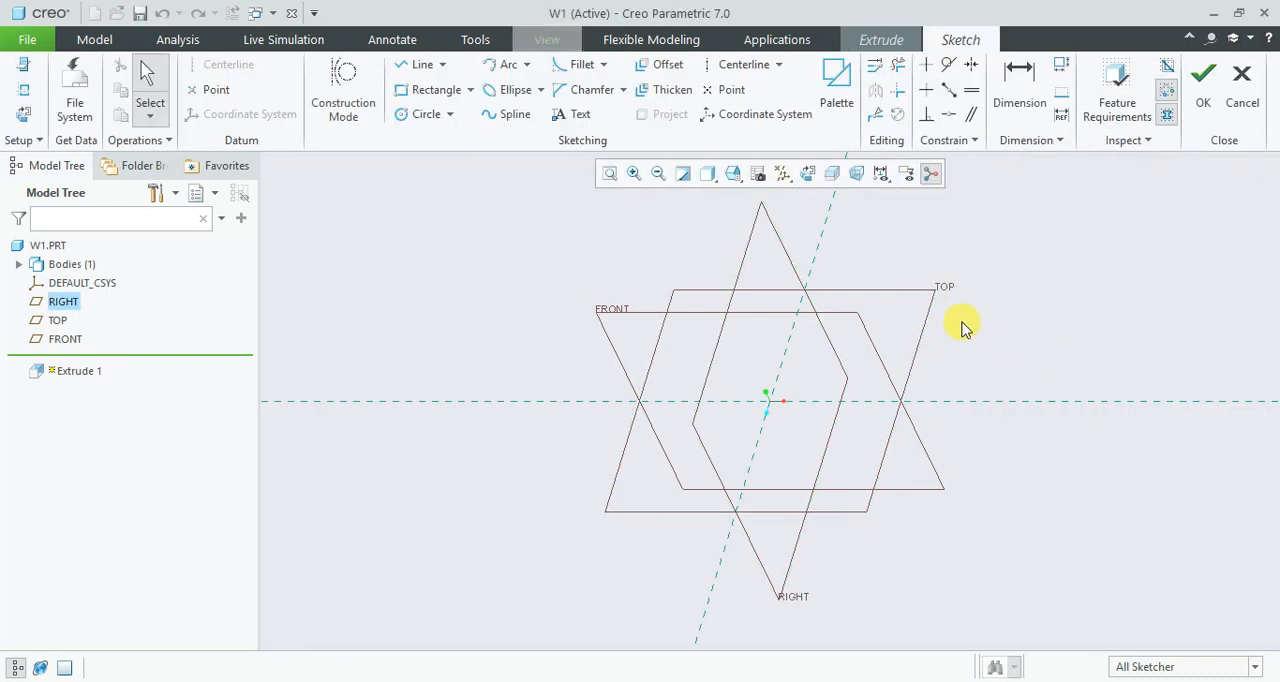
left_click(810, 176)
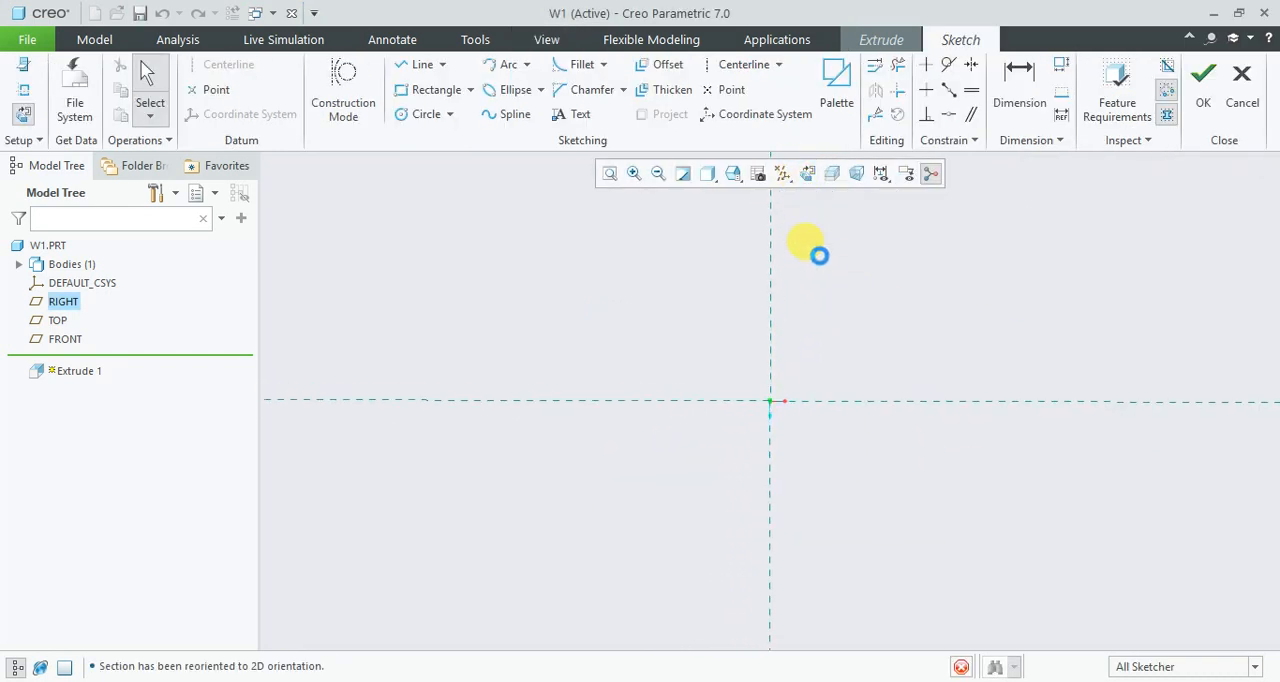
- Sketch a rectangle about 565 mm wide and 397 mm high around the origin
left_click(418, 95)
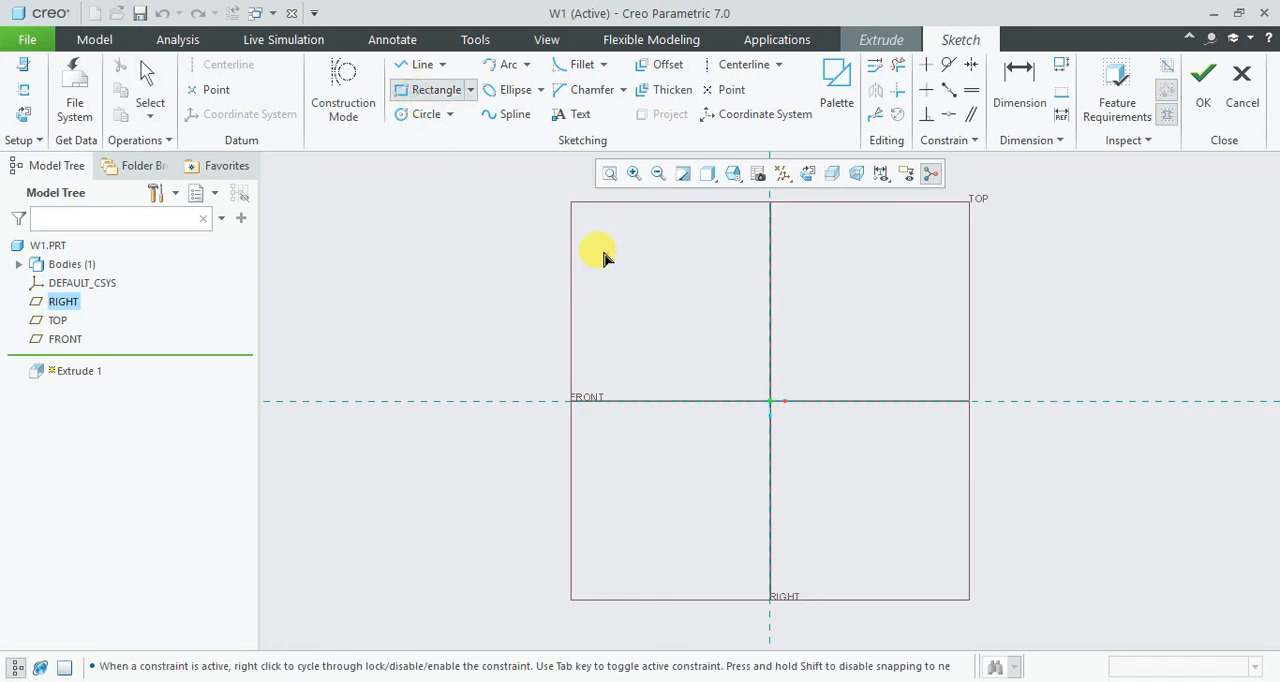
left_click(570, 245)
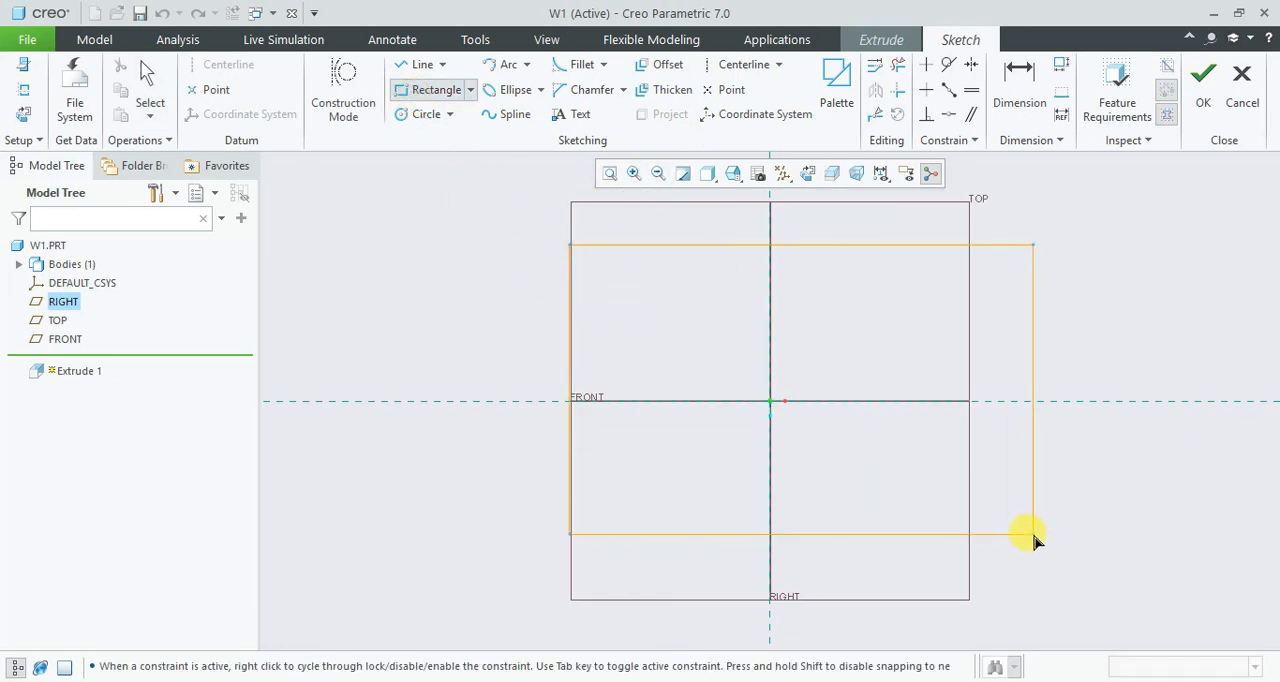
middle_click(1143, 540)
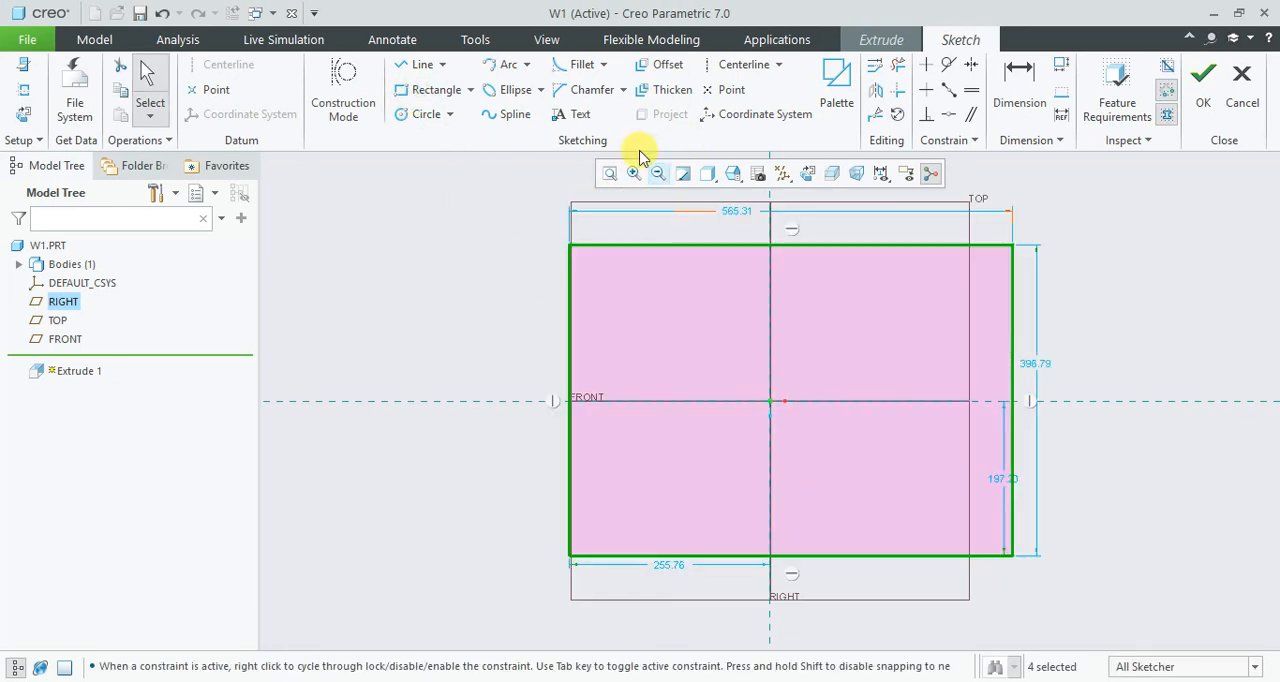
- Draw a horizontal and a vertical centerline along the sketch references through the origin
left_click(743, 64)
left_click(428, 401)
left_click(601, 400)
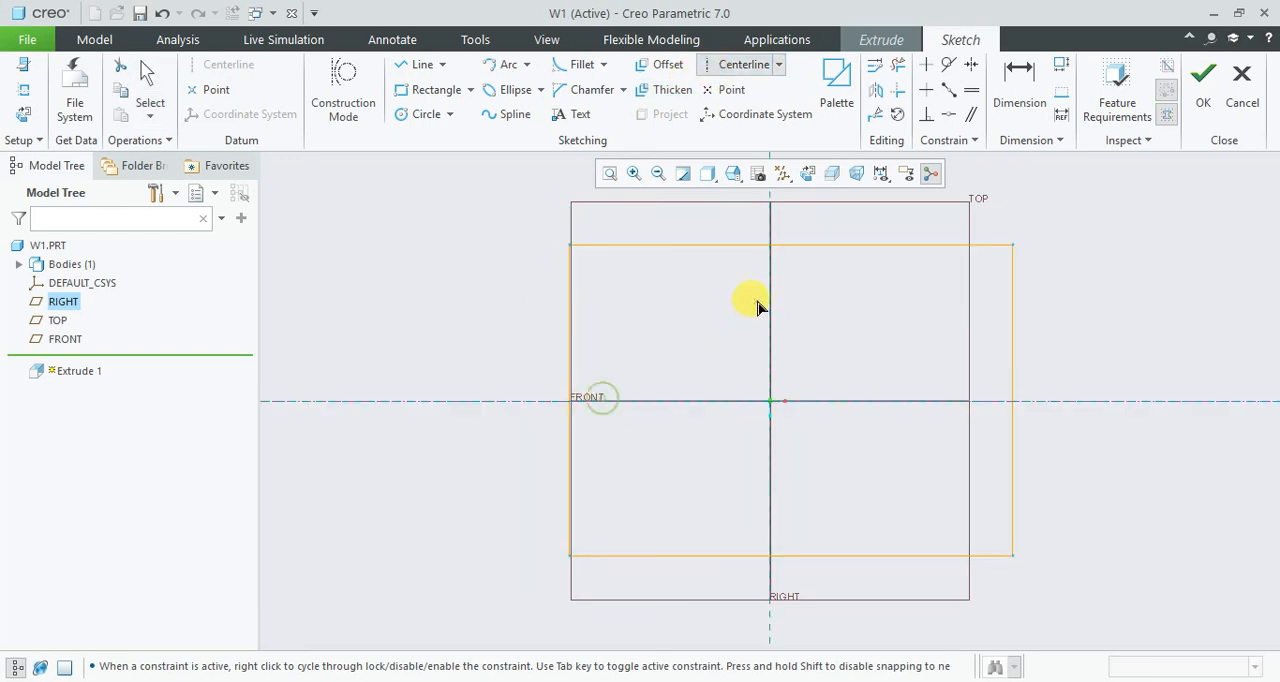
left_click(767, 291)
left_click(759, 419)
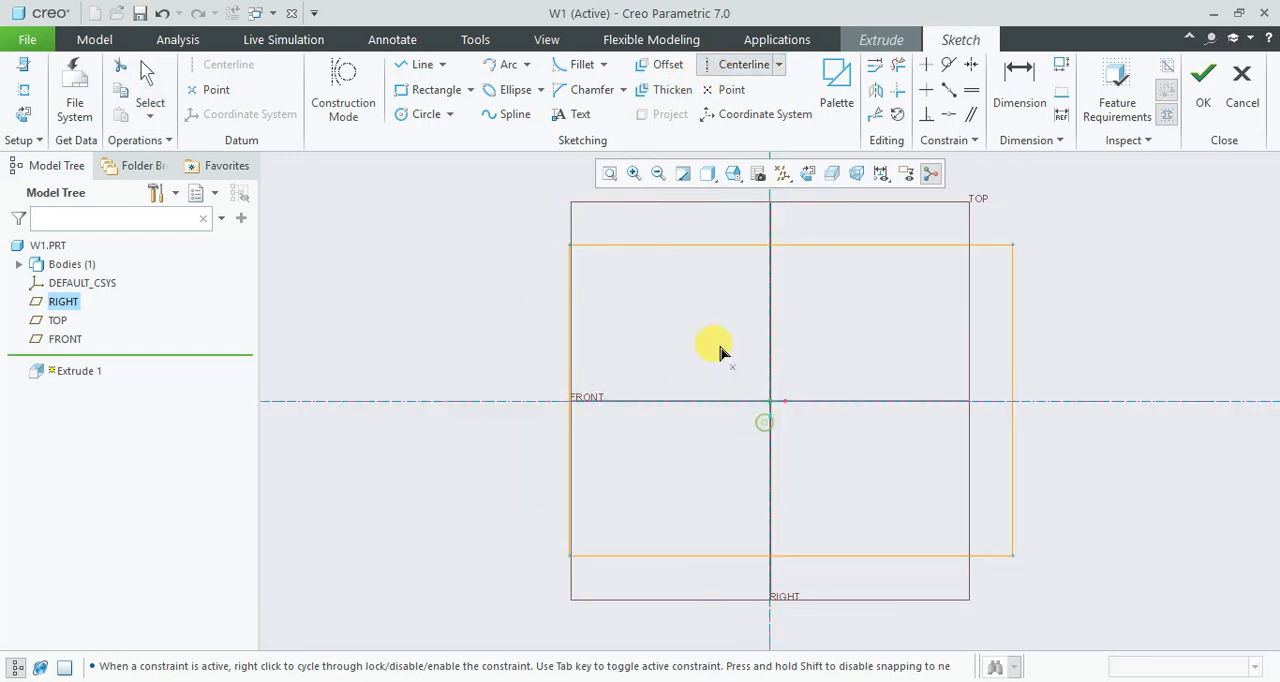
middle_click(808, 333)
- Constrain the rectangle's corners to be symmetric about both the vertical and the horizontal centerline
left_click(971, 64)
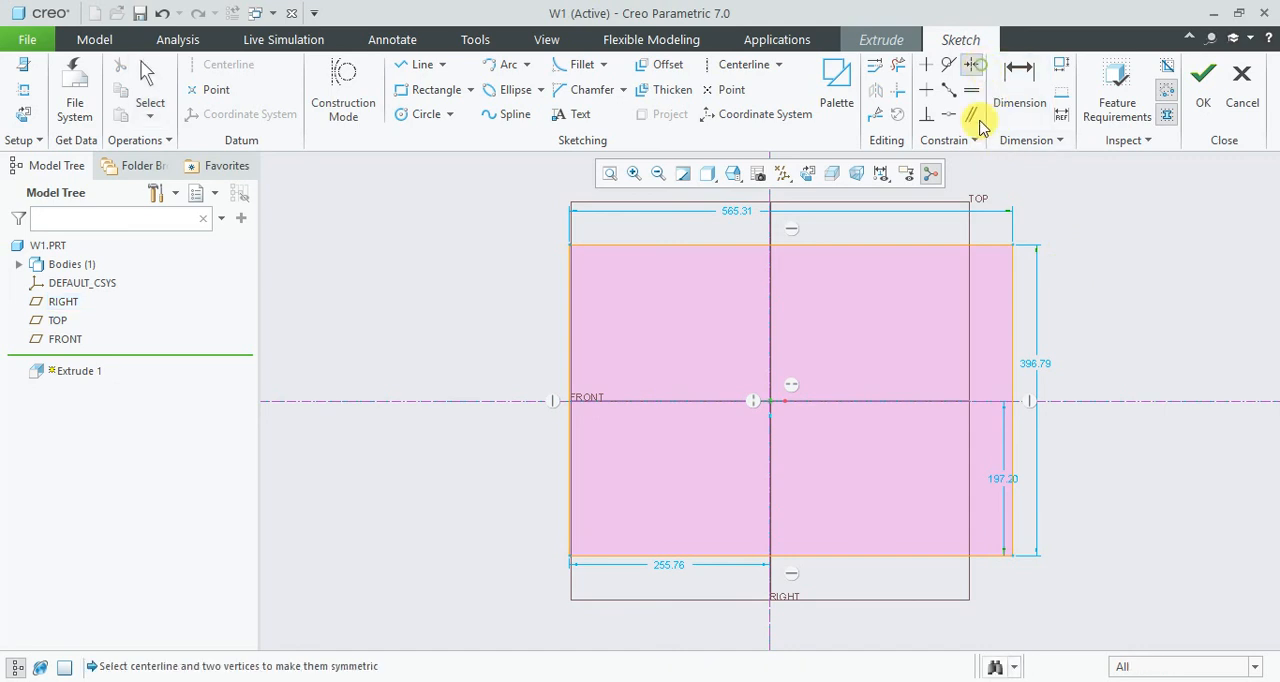
left_click(1012, 270)
left_click(971, 68)
left_click(1013, 247)
left_click(770, 232)
left_click(571, 247)
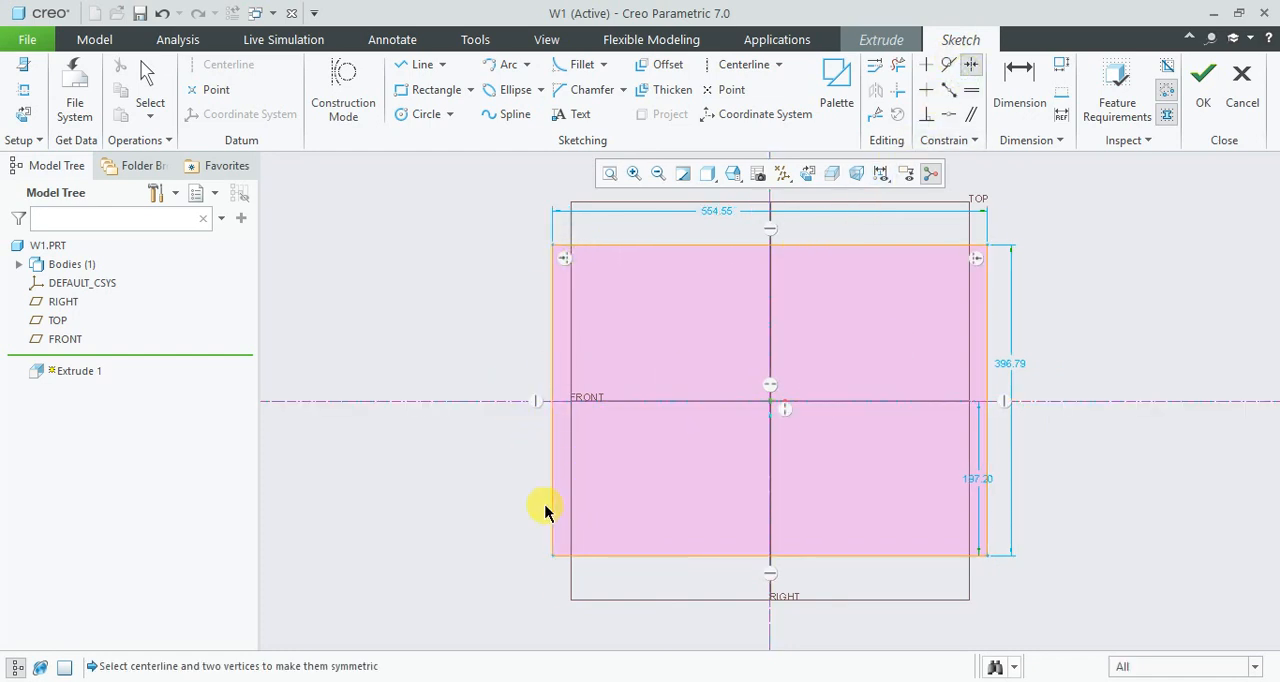
left_click(554, 558)
left_click(504, 402)
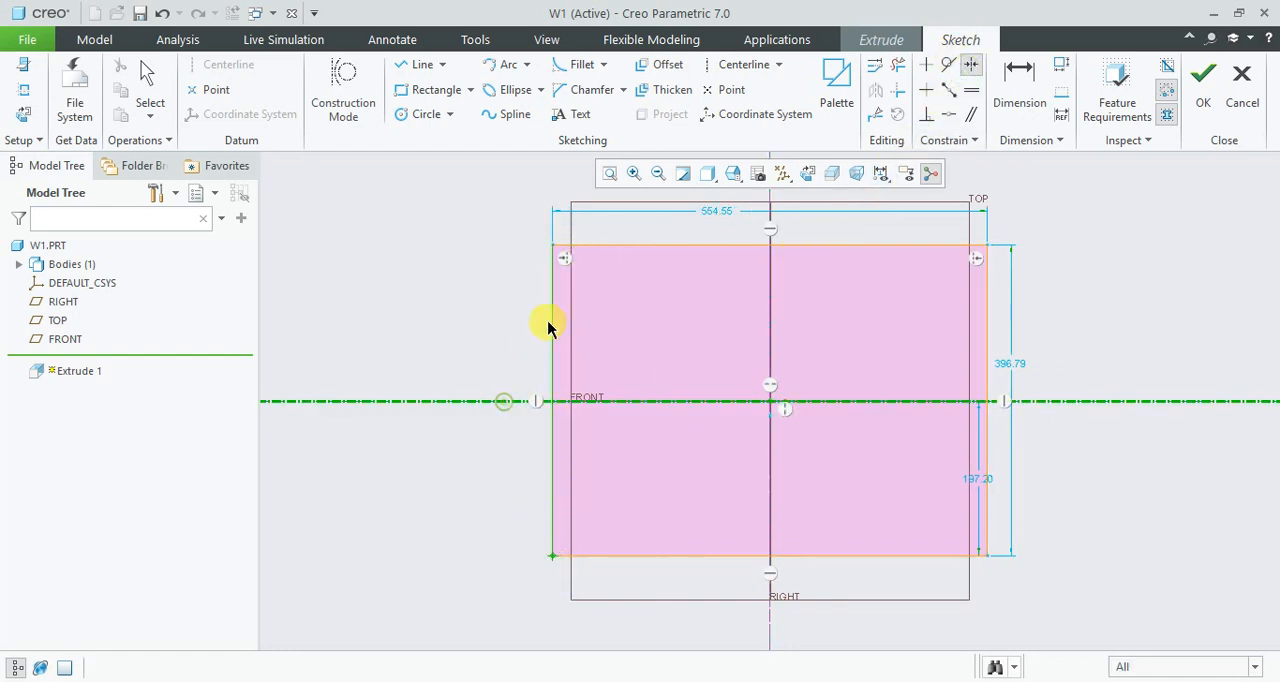
left_click(555, 249)
middle_click(500, 297)
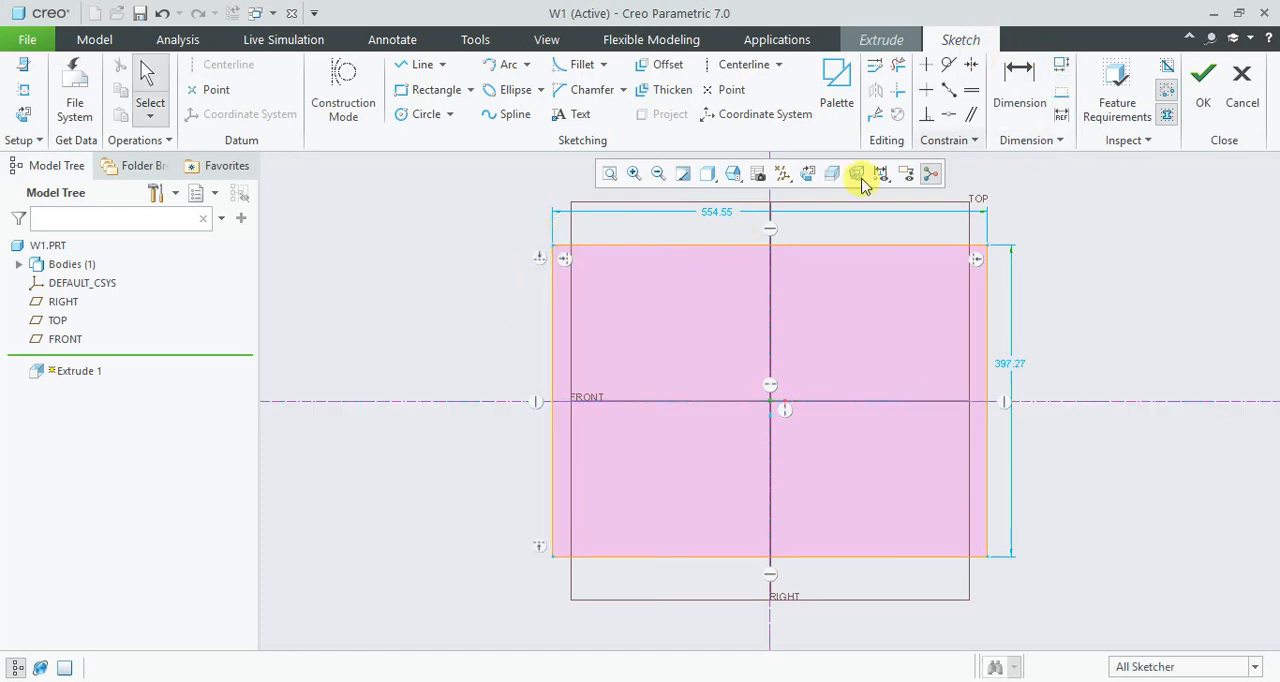
- Set the rectangle's width to 100 mm and its height to 75 mm
double_click(720, 214)
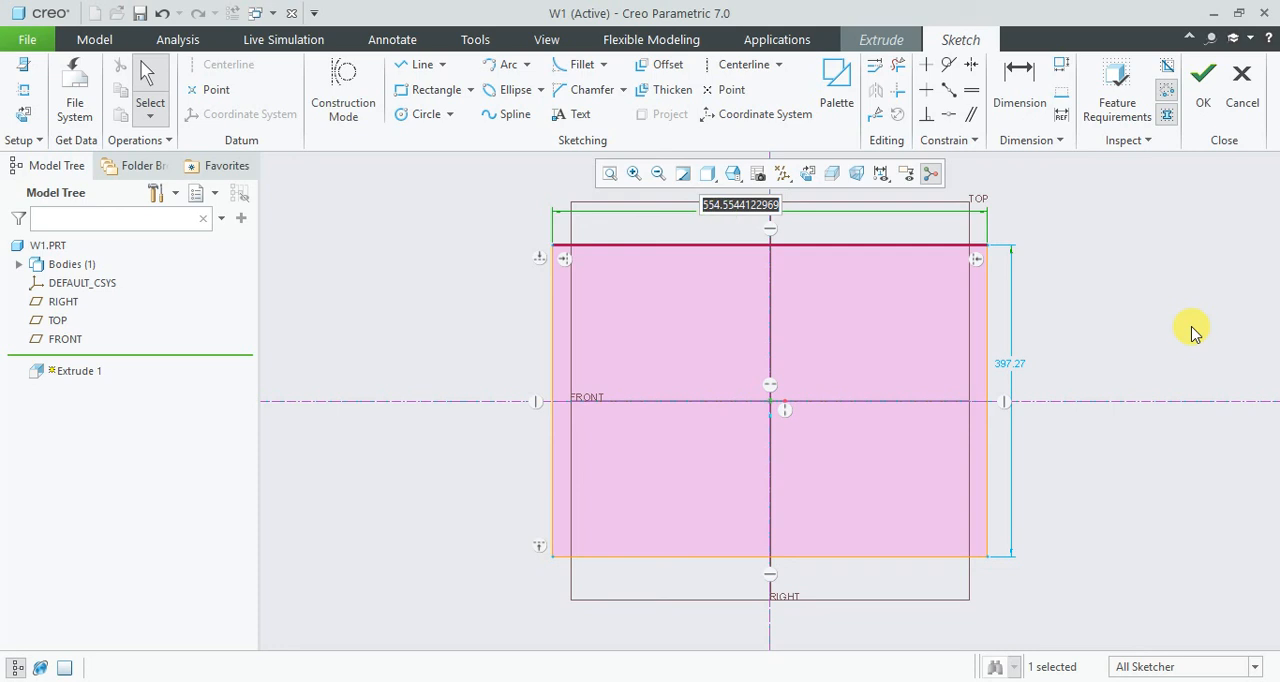
type("10")
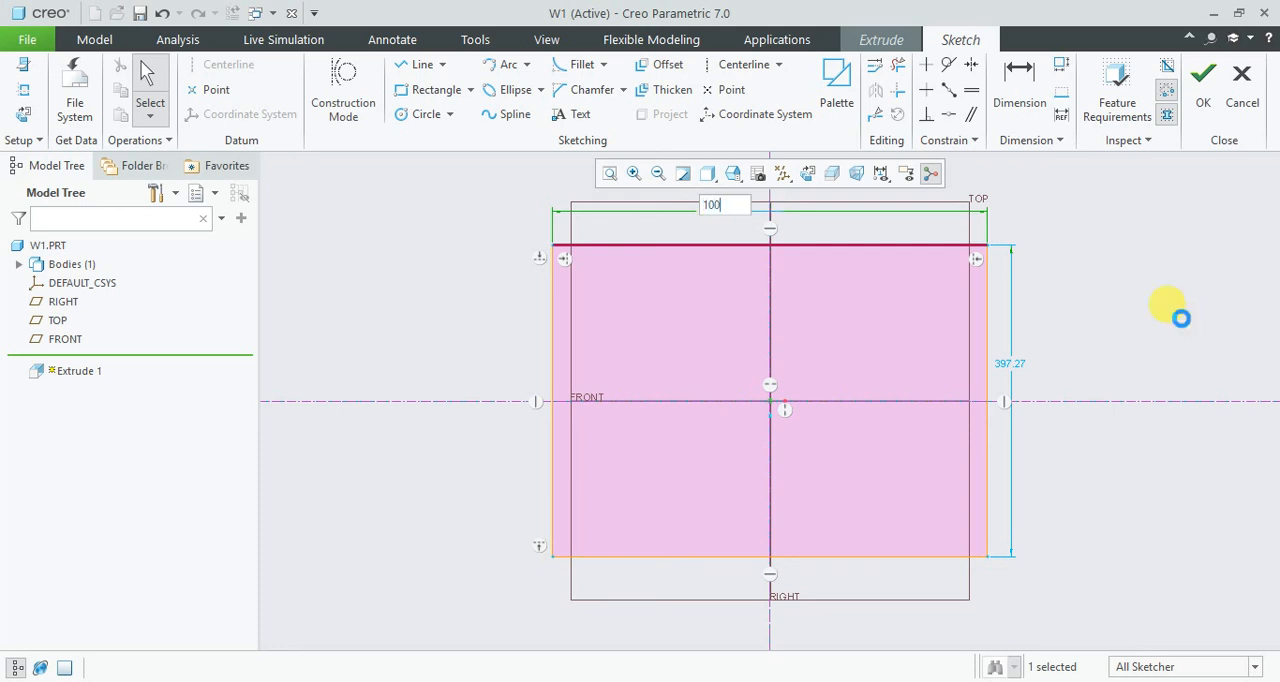
type("0")
key("Return")
double_click(842, 369)
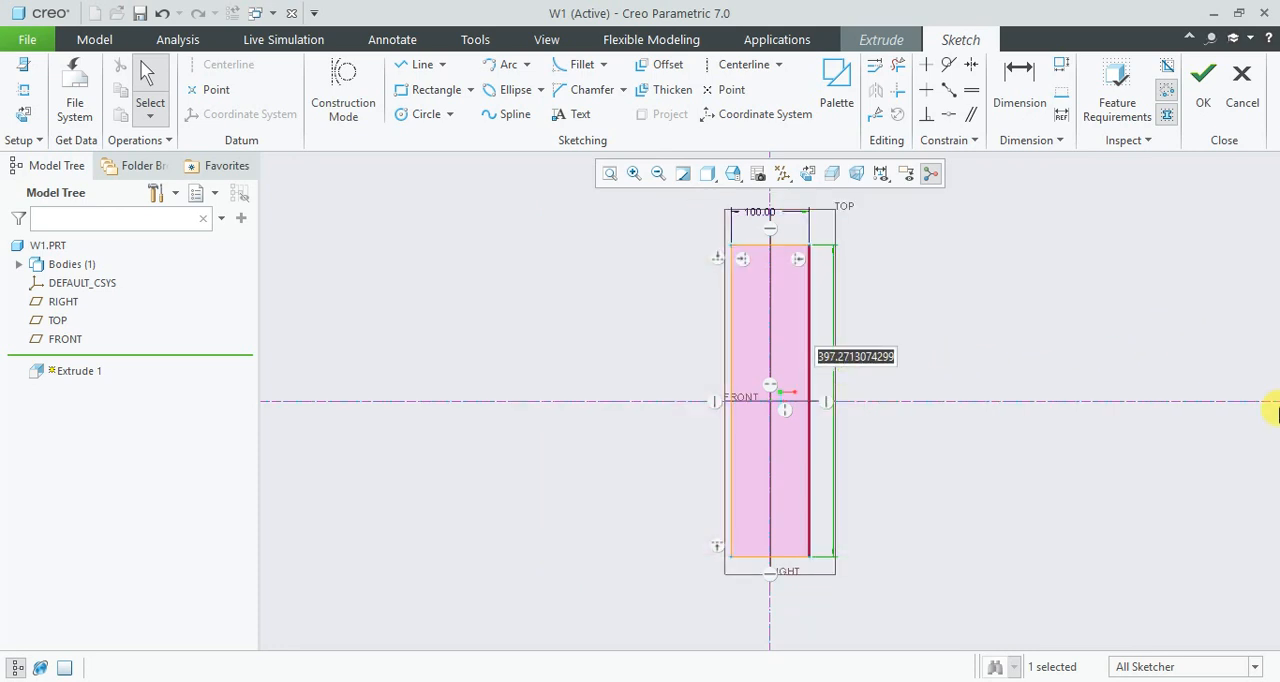
type("75")
key("Return")
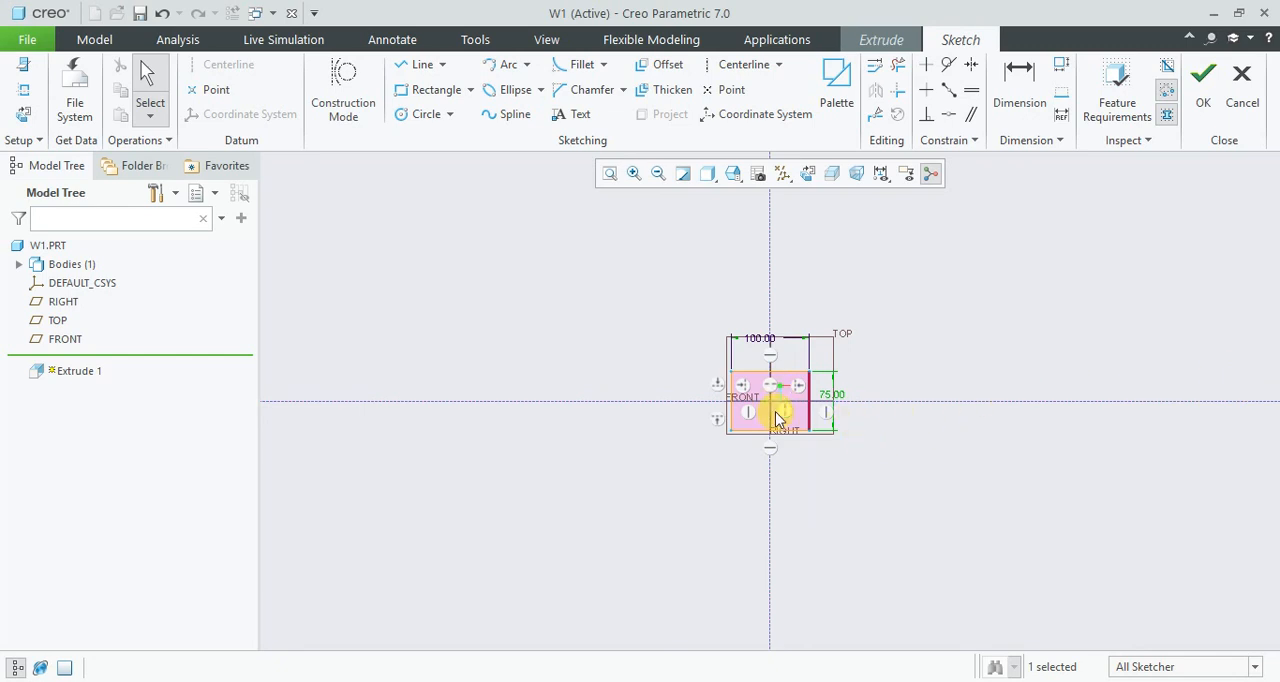
- Refit the sketch and turn off datum plane display
scroll(776, 398, "up", 5)
left_click(610, 173)
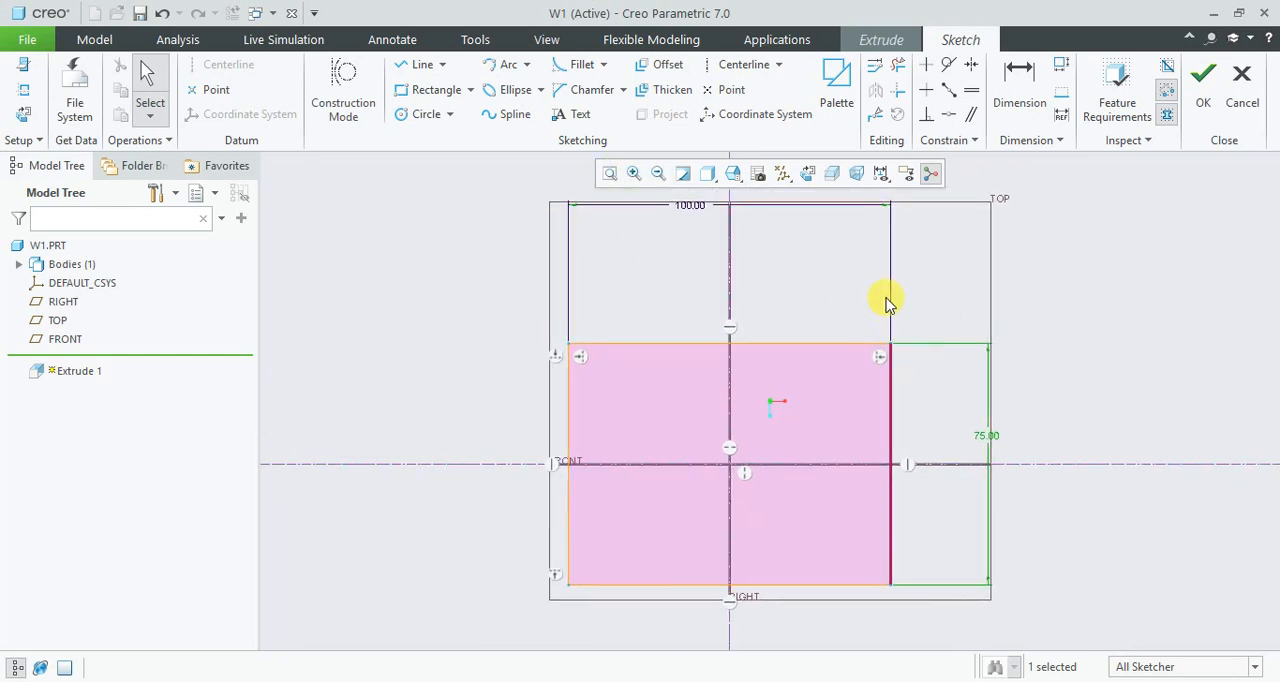
left_click(785, 173)
left_click(782, 281)
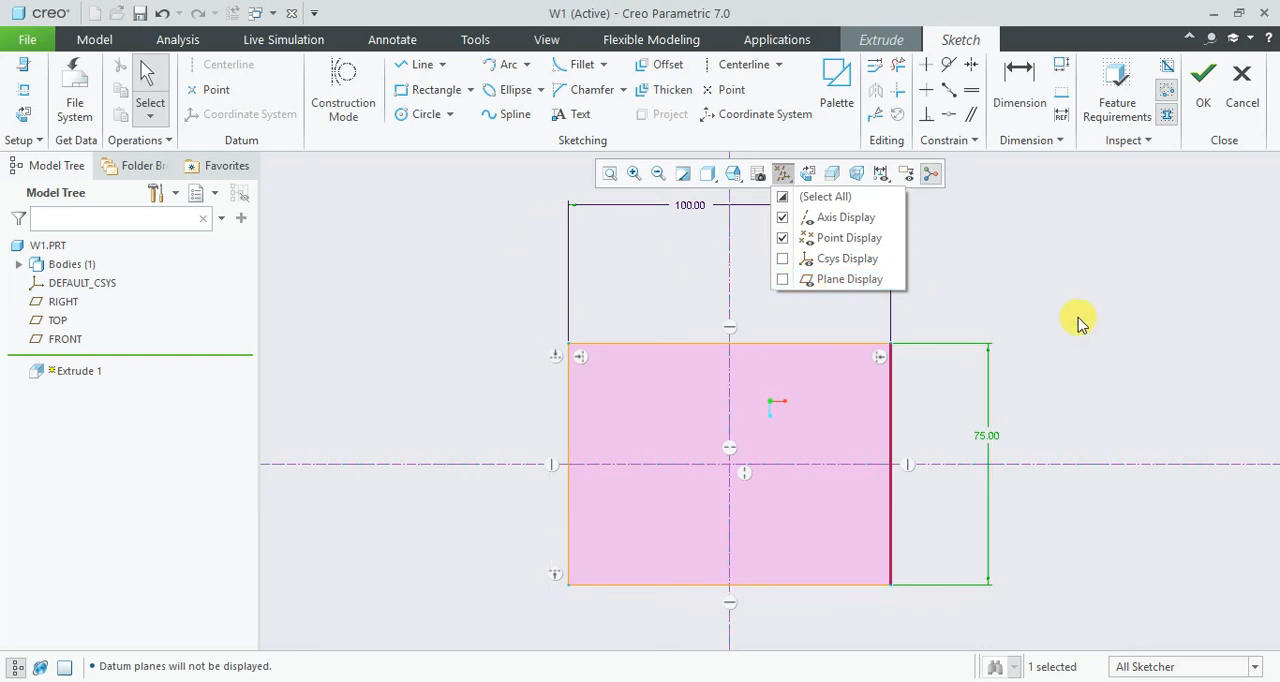
left_click(1127, 306)
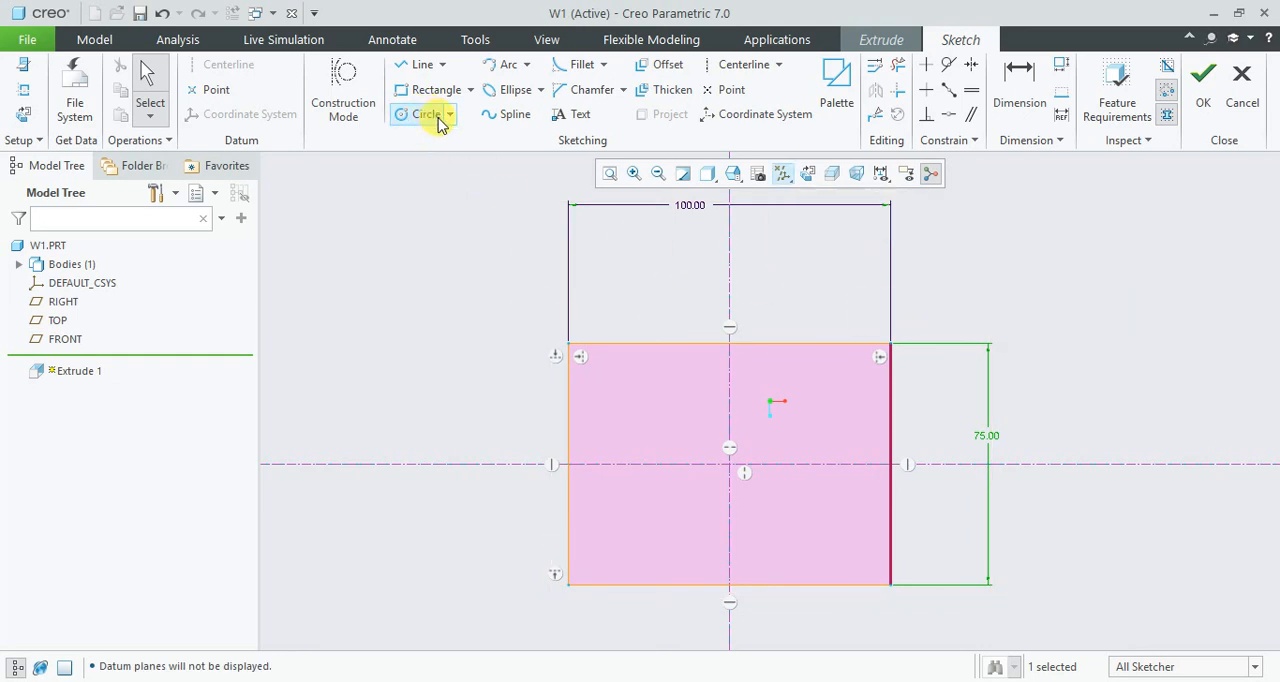
- Insert the saved sec1 section from the work1 palette category into the rectangle's upper-right area
left_click(837, 85)
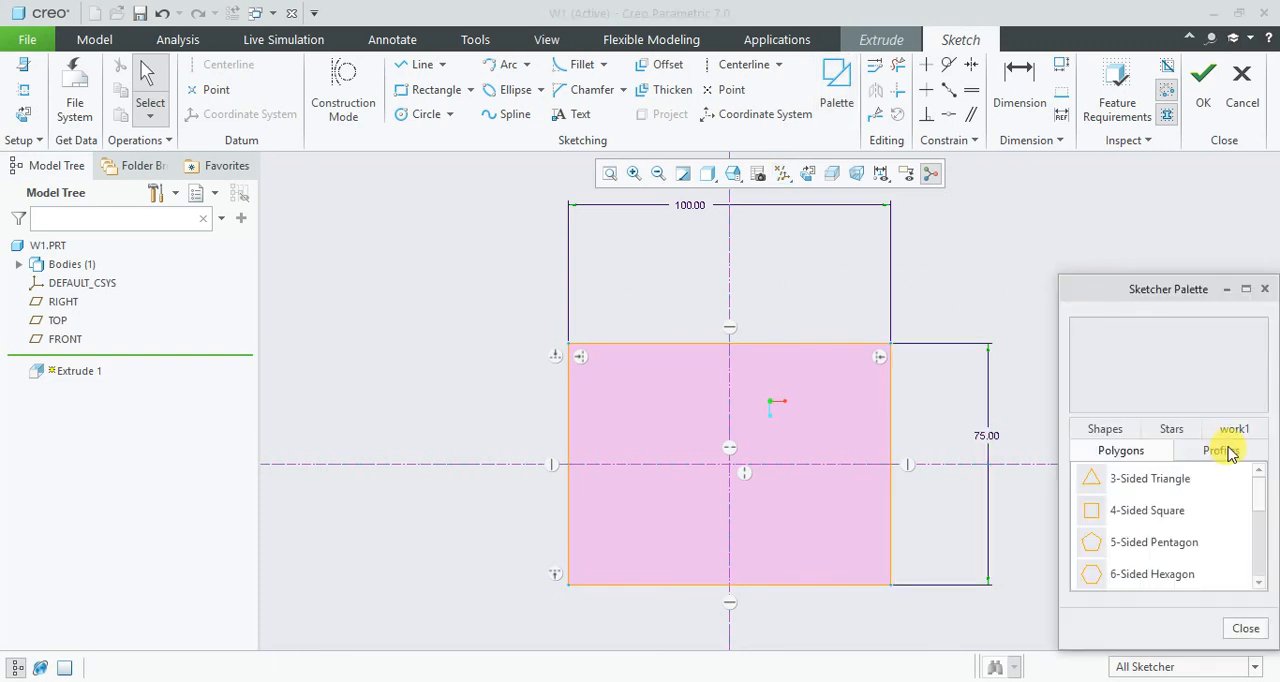
left_click(1231, 436)
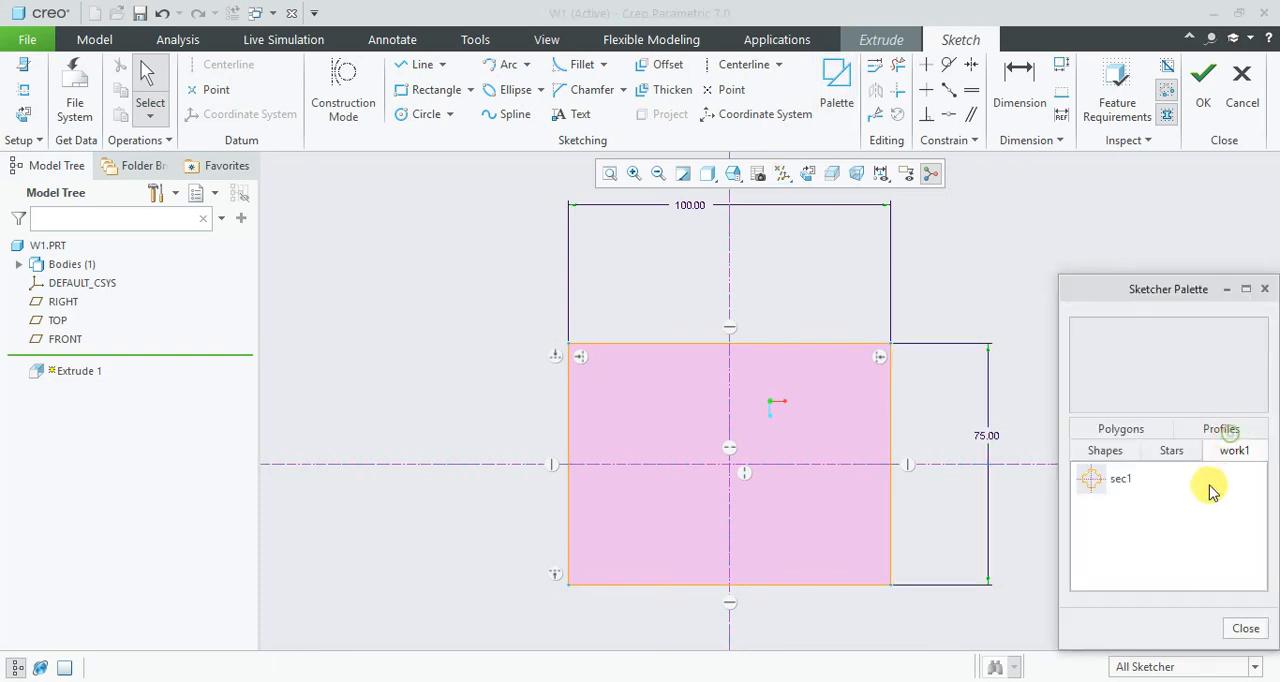
left_click(1092, 482)
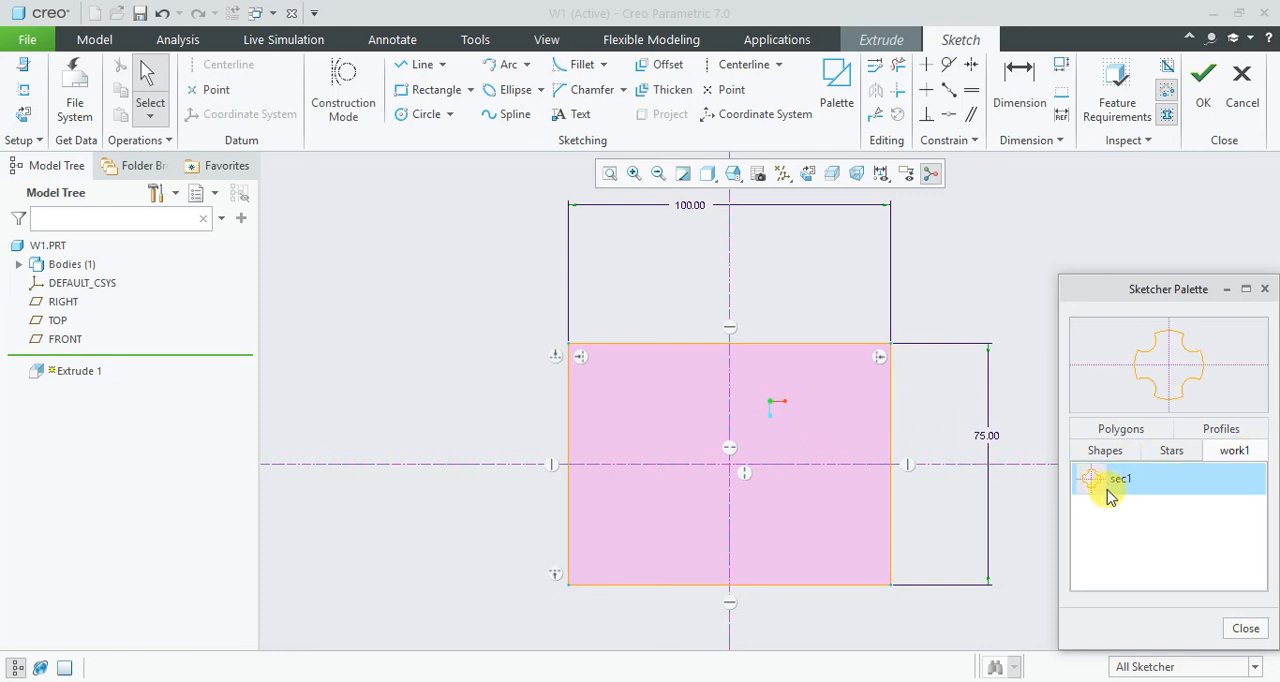
double_click(1120, 484)
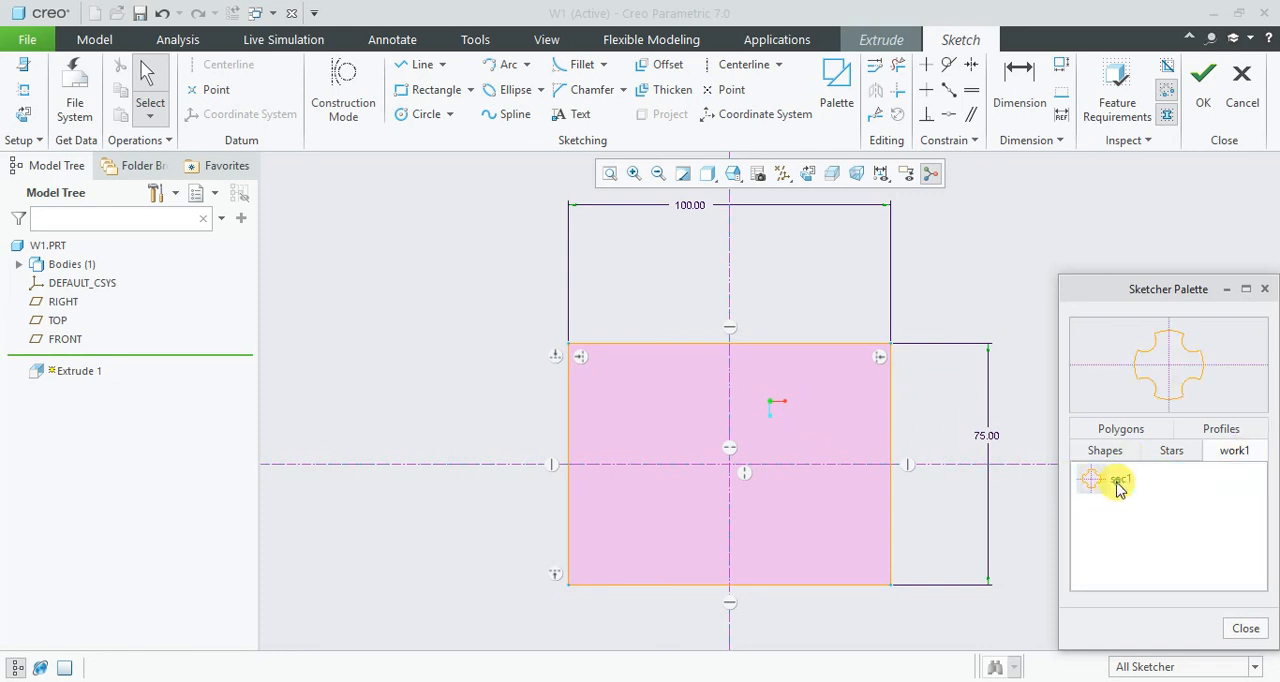
left_click(820, 407)
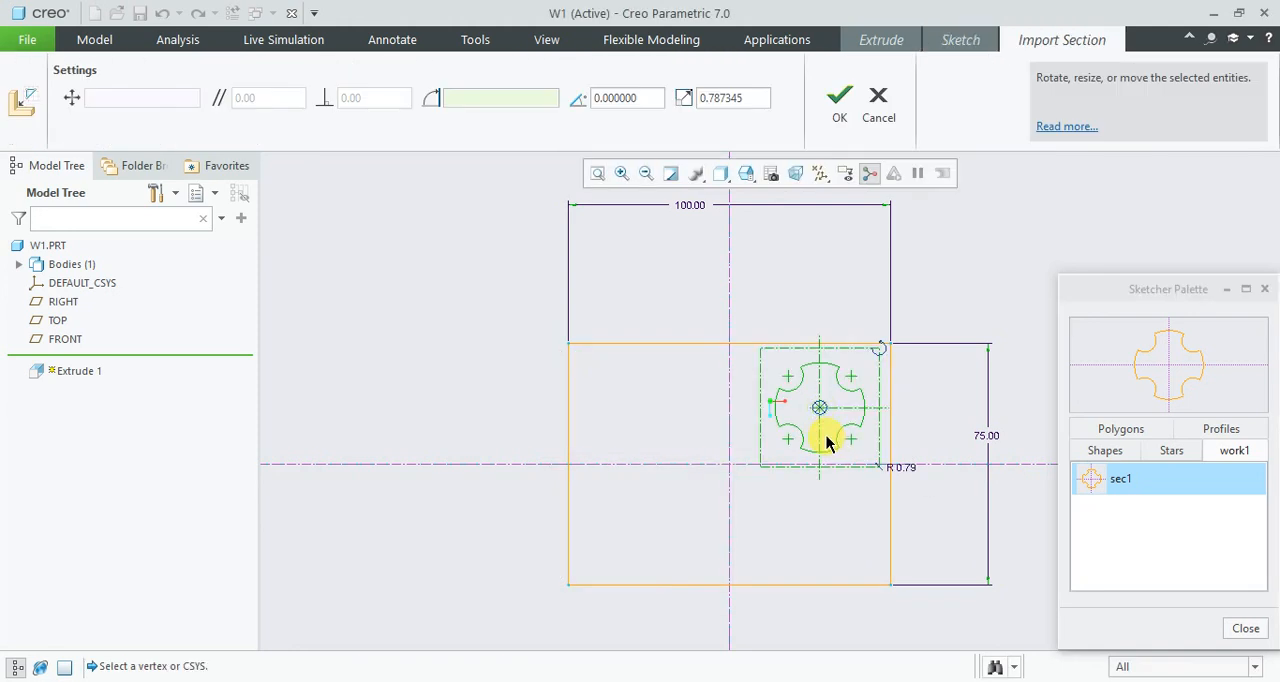
- Set the imported section's scale to 1, shift it slightly toward the vertical centerline and accept the import, closing the palette
double_click(745, 97)
type("1")
key("Return")
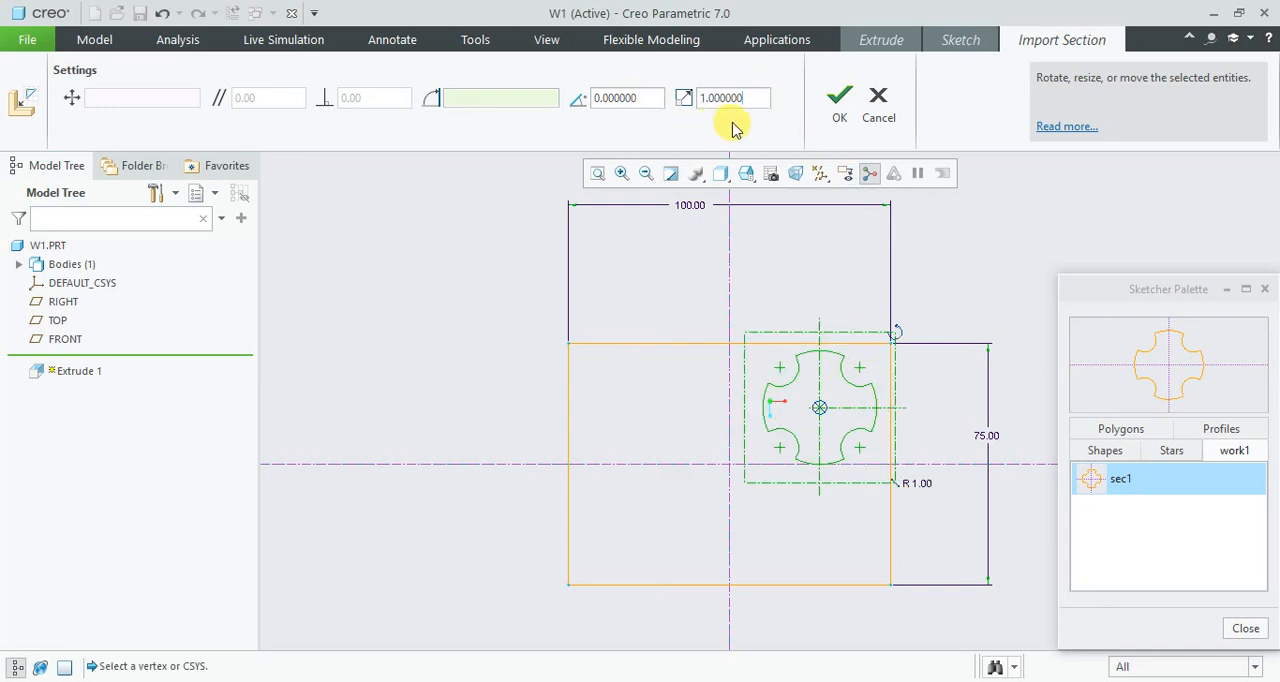
left_click_drag(825, 407, 811, 409)
left_click(840, 100)
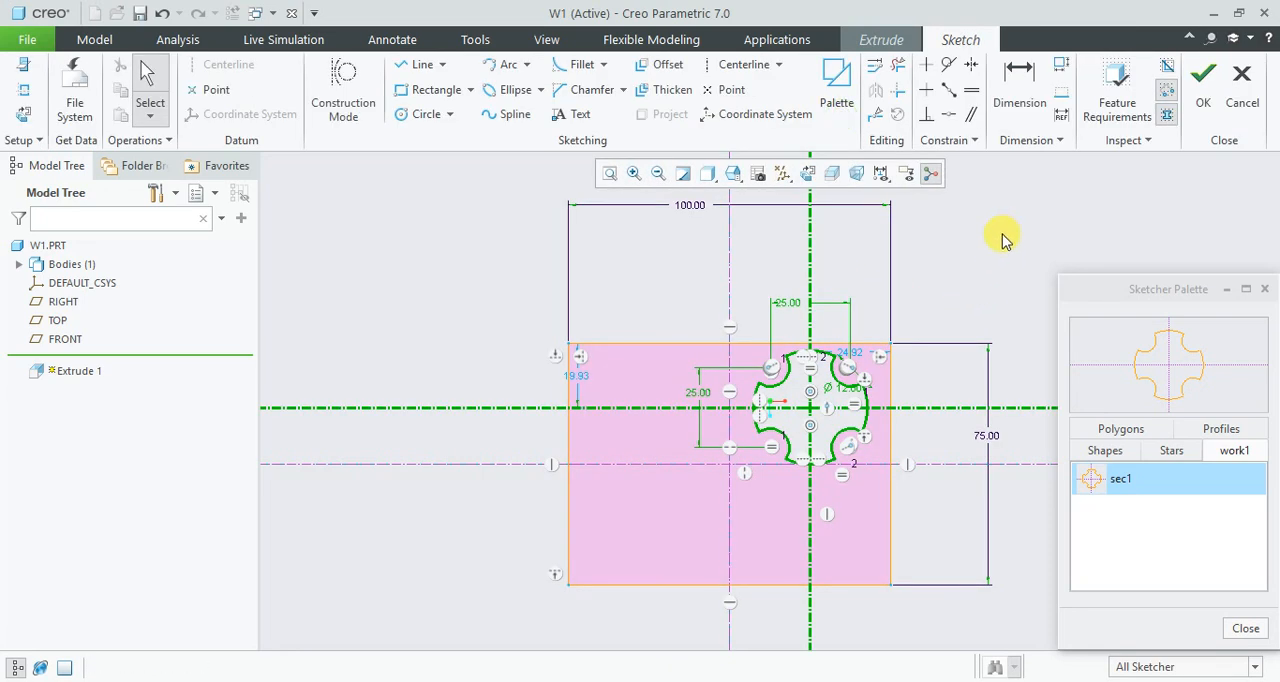
left_click(1245, 630)
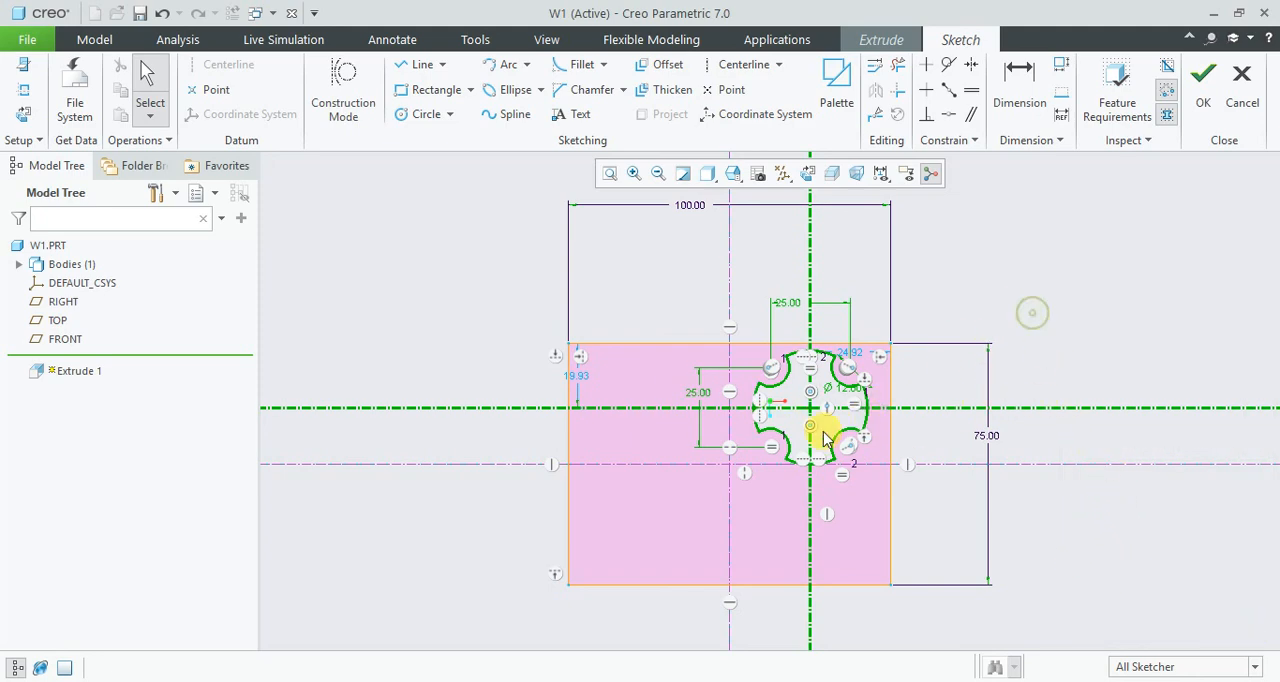
- Dimension the horizontal distance between the rectangle's and the notched section's vertical centerlines as 25 mm
scroll(823, 431, "up", 2)
scroll(823, 430, "down", 3)
scroll(918, 280, "up", 2)
scroll(873, 365, "down", 2)
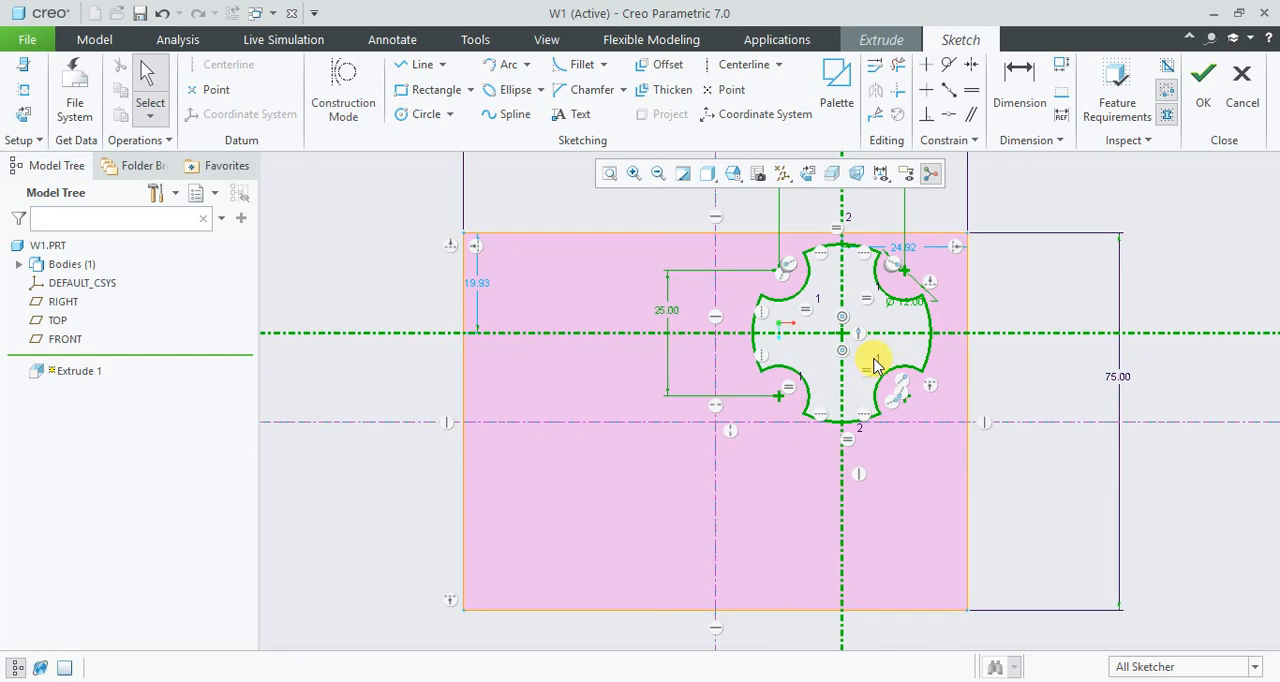
left_click(1017, 78)
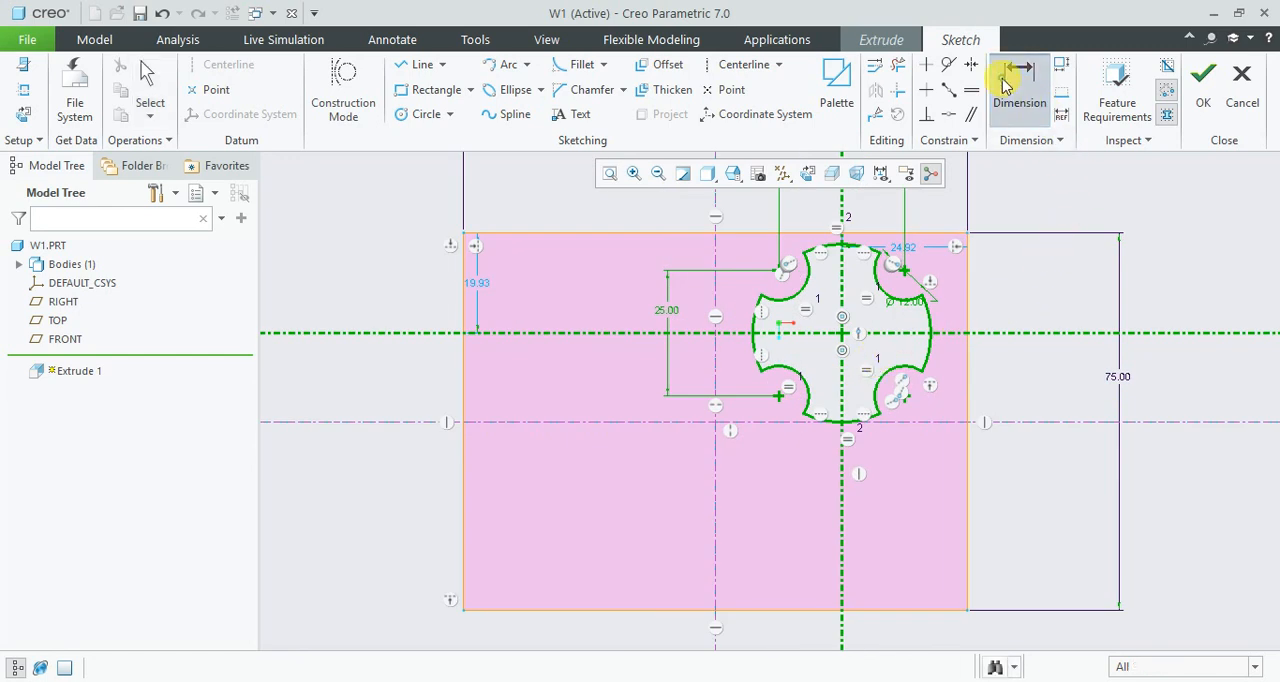
left_click(717, 453)
middle_click(763, 462)
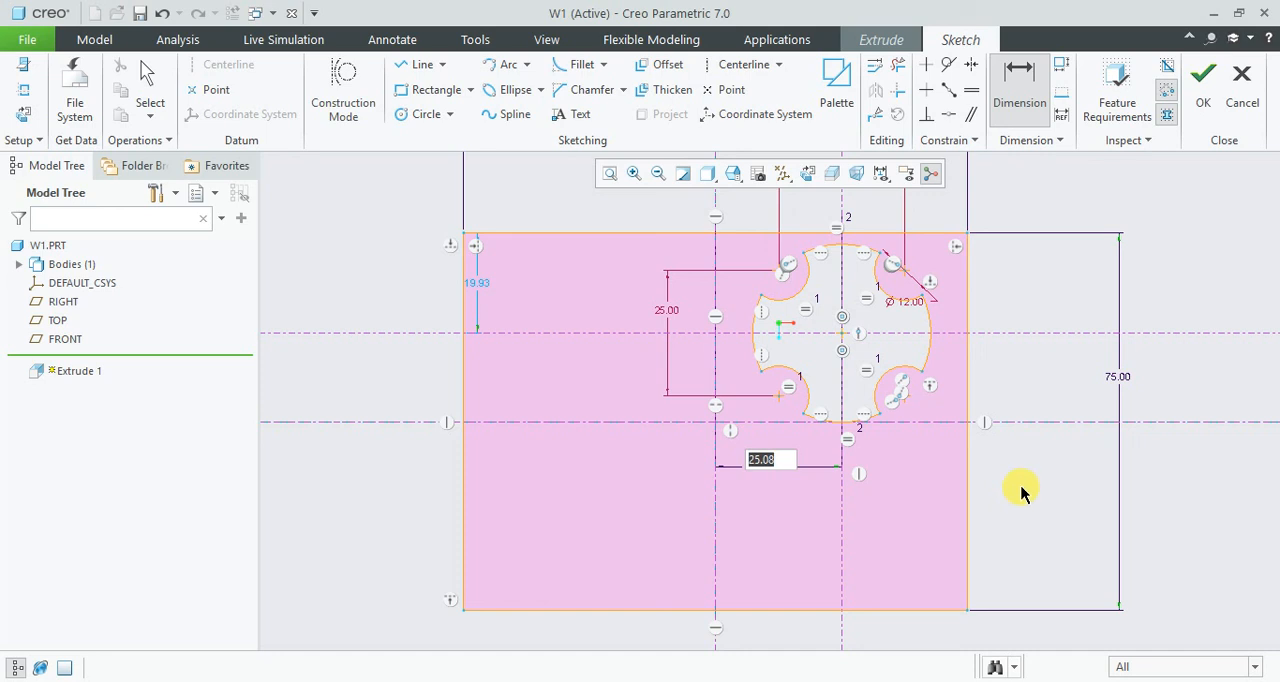
type("25")
key("Return")
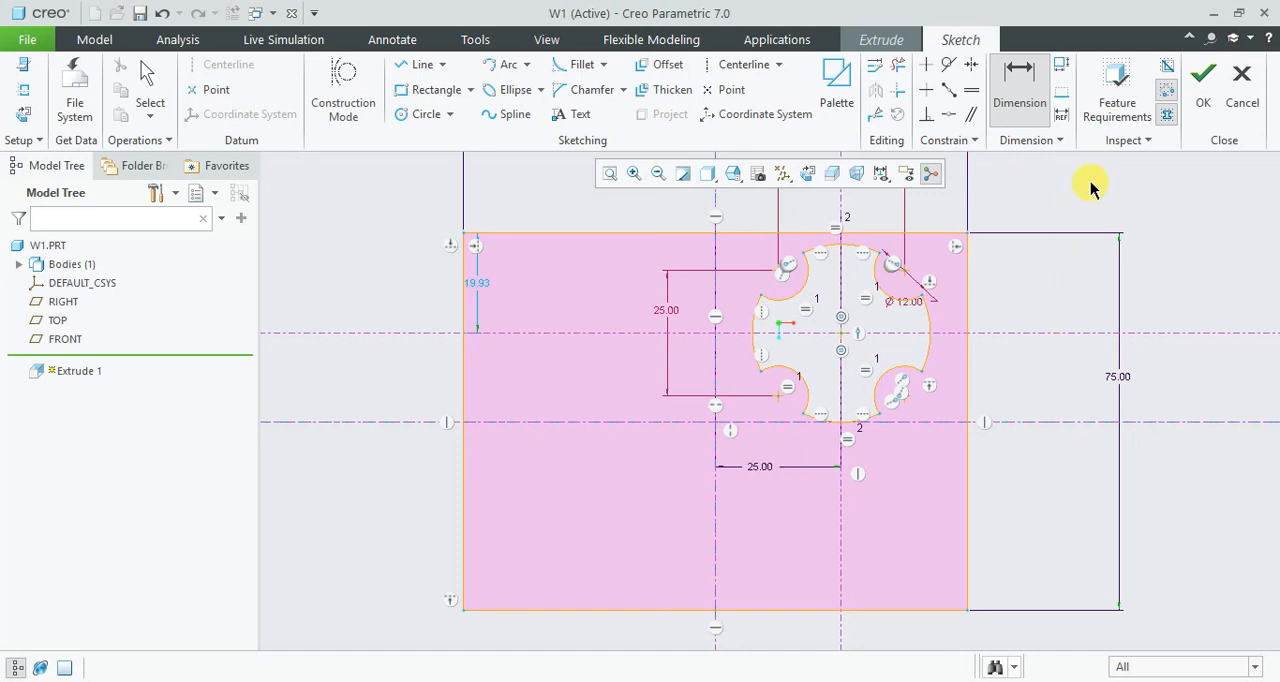
- Dimension the vertical distance between the rectangle's and the notched section's horizontal centerlines as 15 mm
left_click(1007, 80)
left_click(947, 421)
left_click(947, 338)
middle_click(1034, 360)
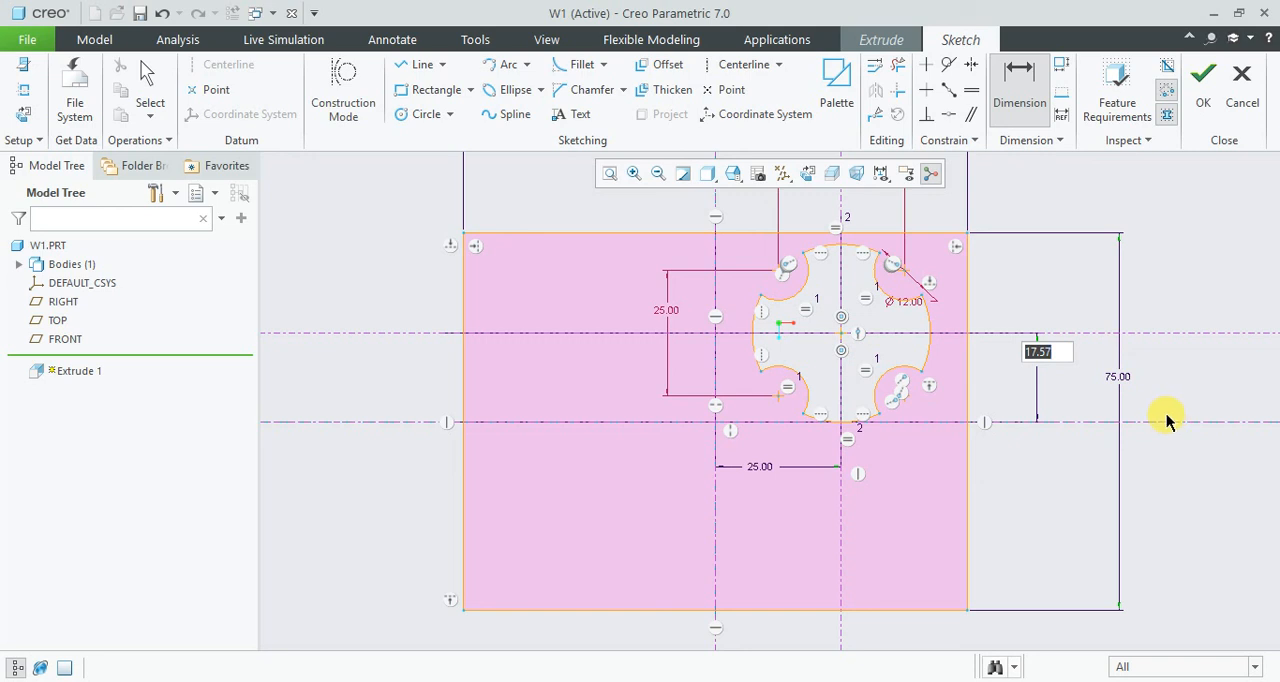
type("15")
key("Return")
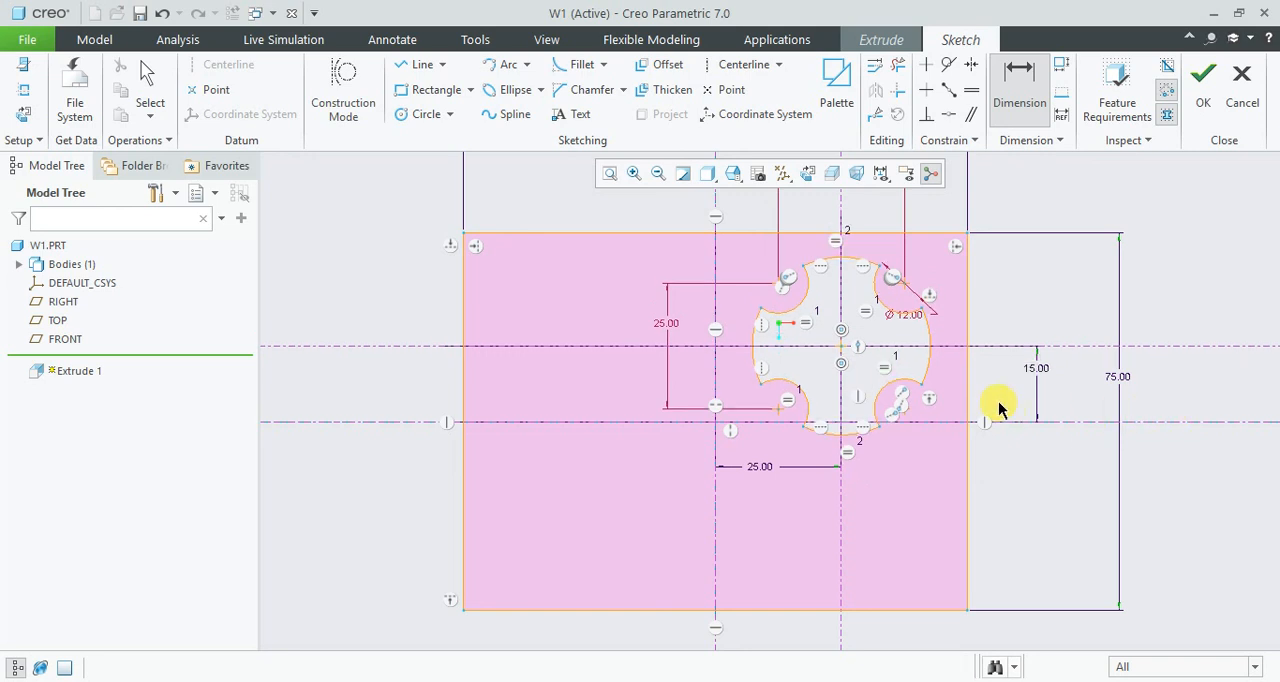
- Set the vertical distance between the rectangle's and notched section's horizontal centerlines to 18 mm and accept the sketch
double_click(1036, 369)
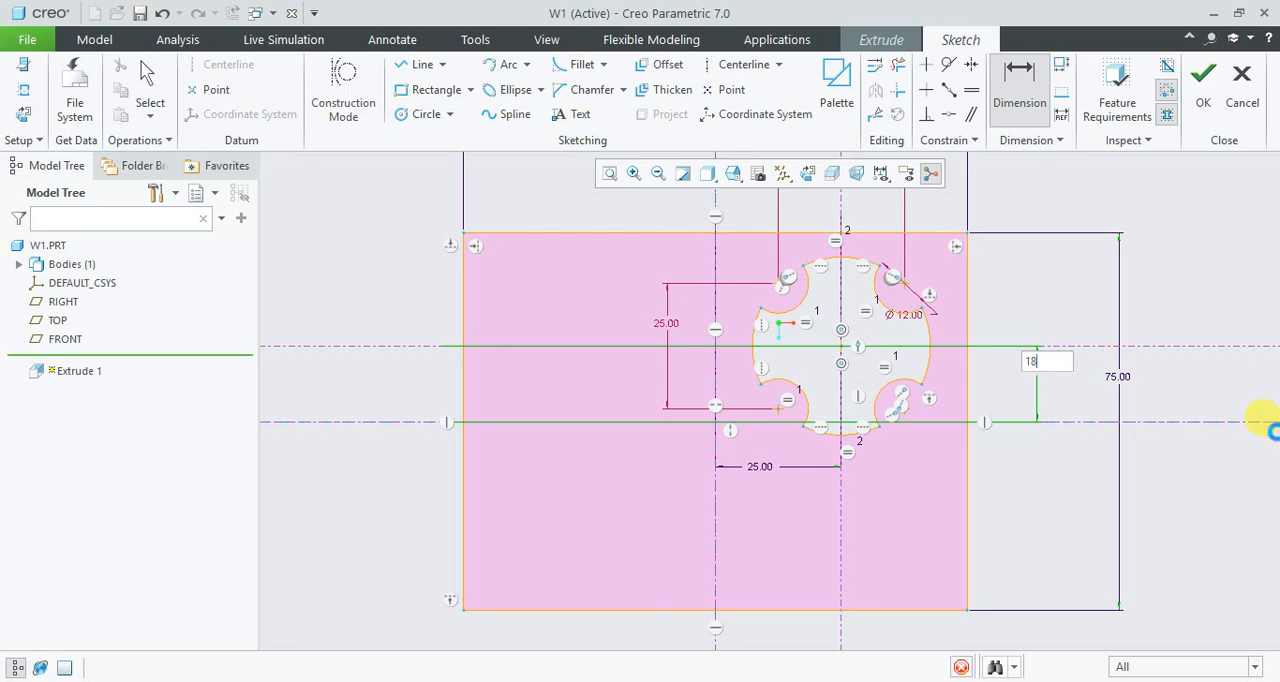
type("18")
key("Return")
left_click(1200, 75)
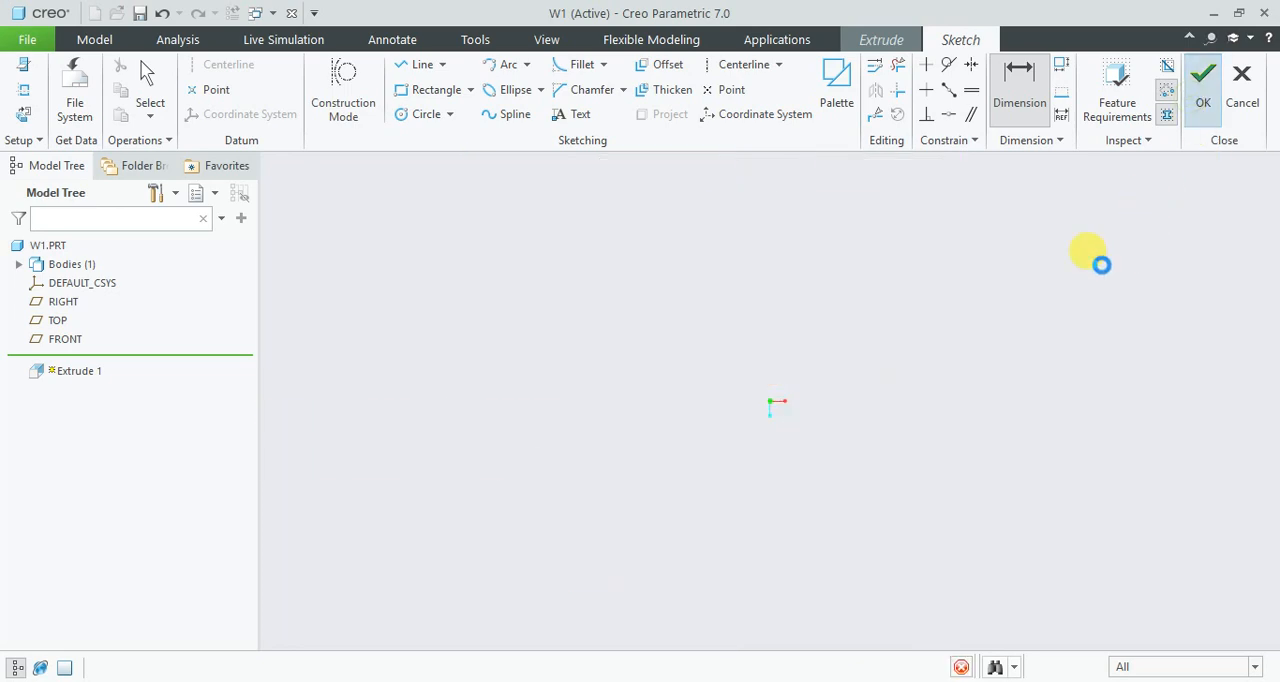
- Reduce the extrusion depth of the plate with the notched cutout to about 7.9 mm and complete the extrusion
mouse_move(857, 423)
middle_mouse_down()
mouse_move(818, 378)
mouse_move(824, 401)
middle_mouse_up()
scroll(816, 402, "down", 3)
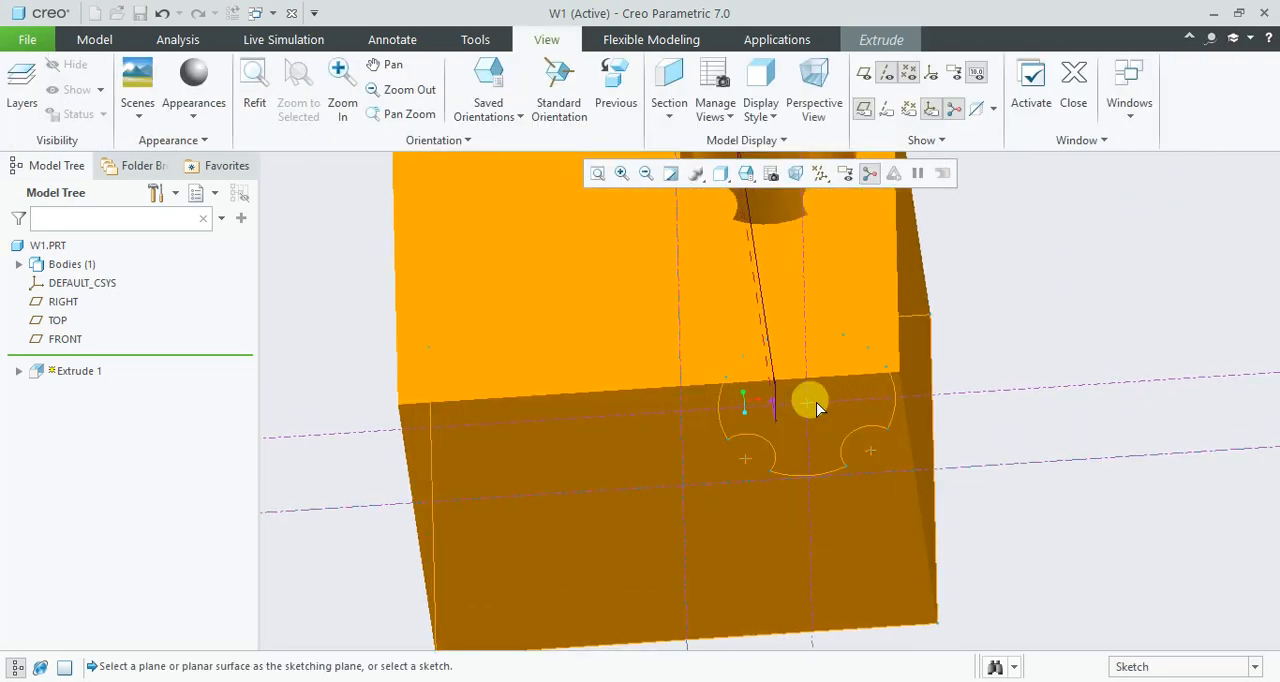
scroll(816, 402, "up", 5)
left_click_drag(786, 307, 808, 400)
middle_click(984, 414)
scroll(846, 414, "down", 3)
mouse_move(846, 414)
middle_mouse_down()
mouse_move(891, 337)
mouse_move(836, 396)
middle_mouse_up()
scroll(843, 350, "up", 3)
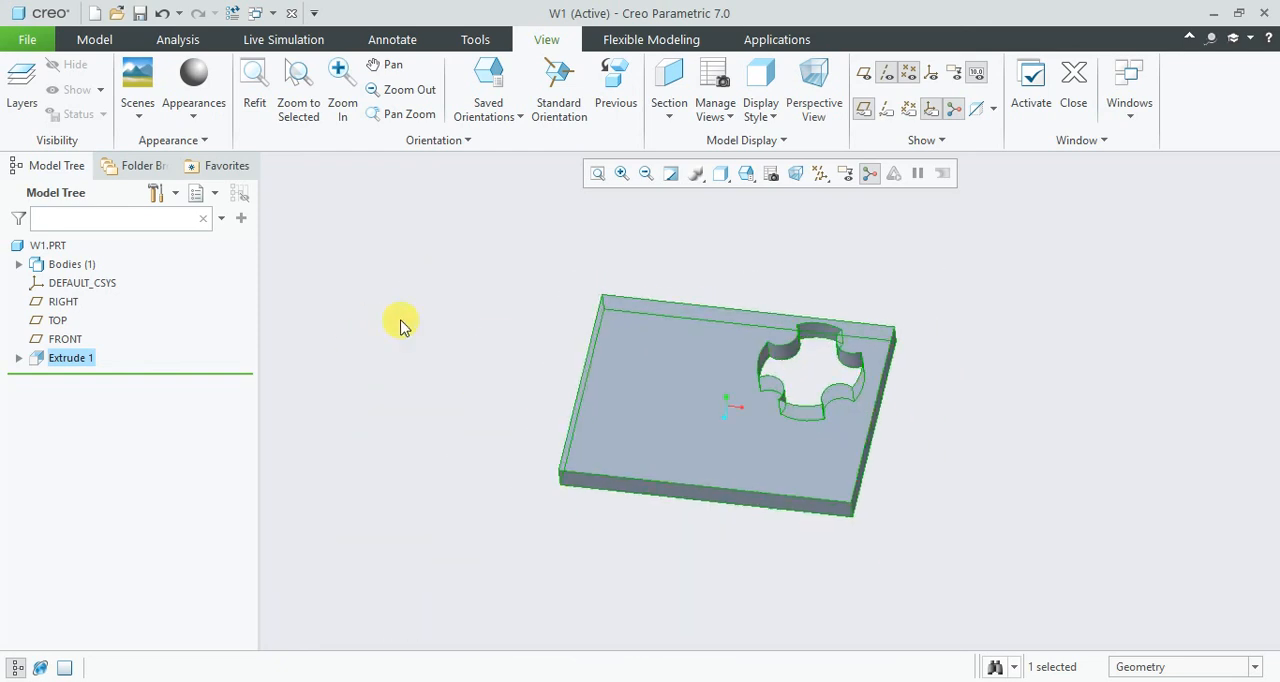
- Redefine the plate extrusion, open its internal sketch facing the sketch plane and delete the notched section's geometry from the rectangle
right_click(82, 359)
left_click(114, 303)
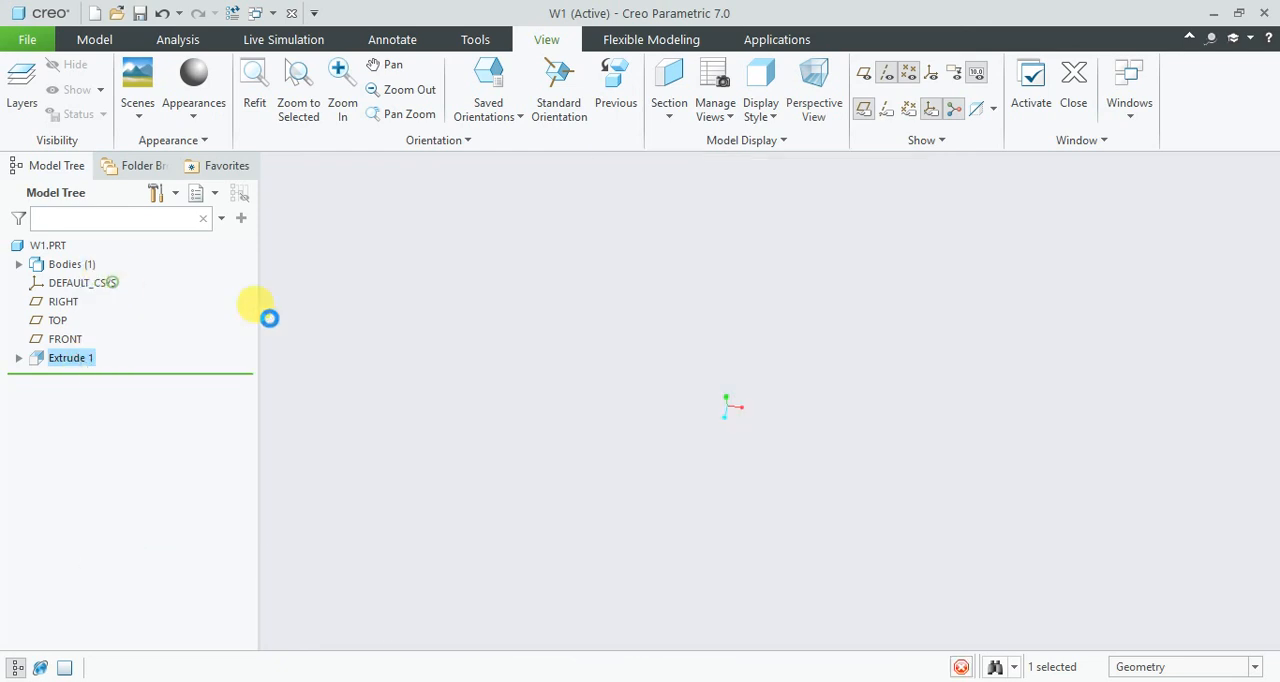
left_click(153, 141)
left_click(323, 211)
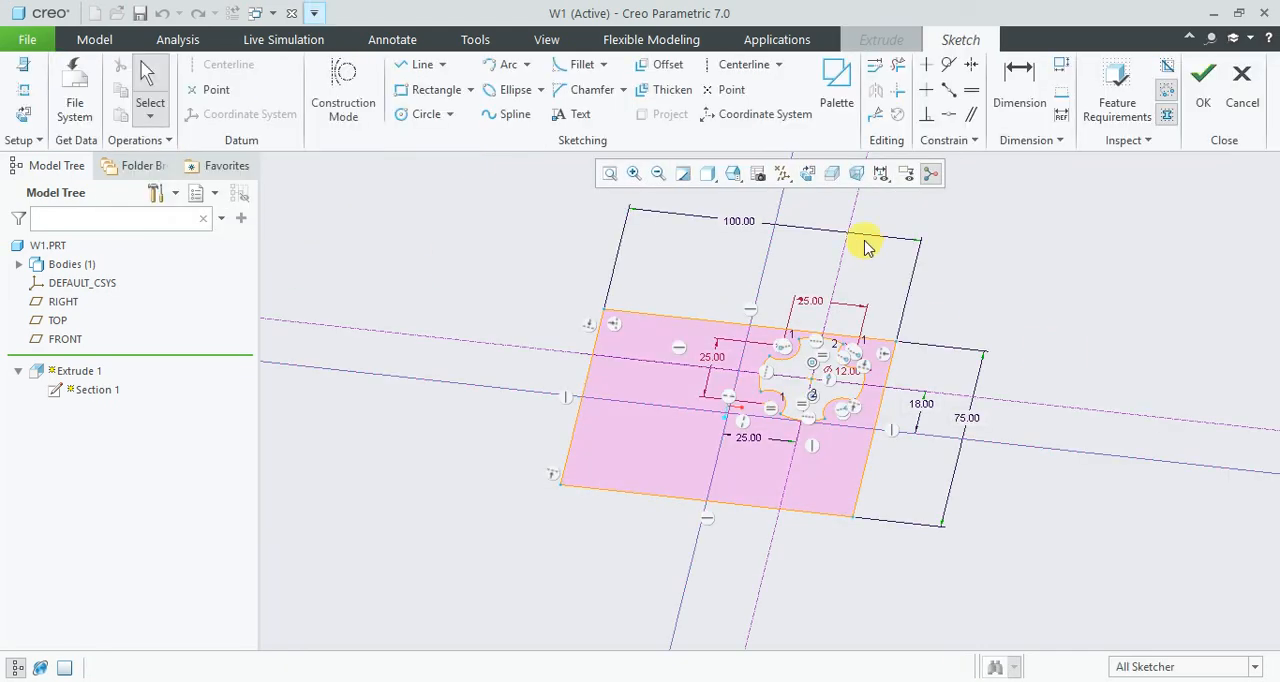
left_click(814, 174)
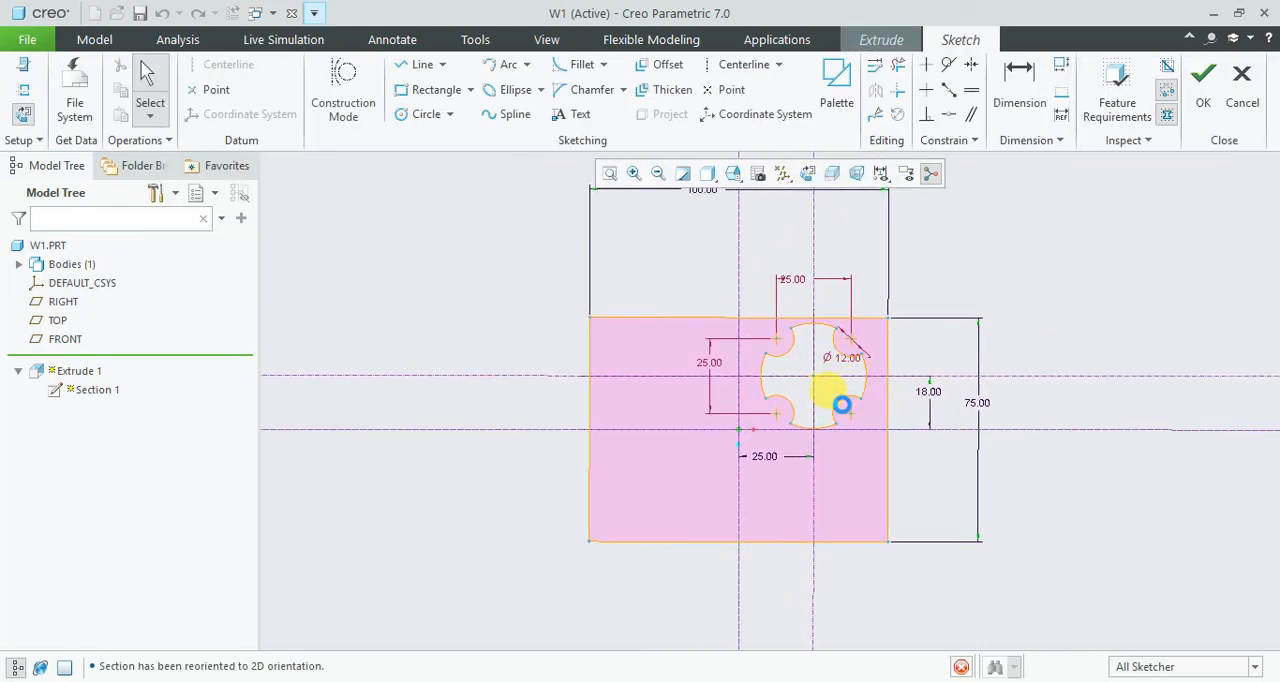
scroll(843, 420, "up", 6)
mouse_move(565, 222)
left_mouse_down()
mouse_move(977, 549)
mouse_move(987, 573)
left_mouse_up()
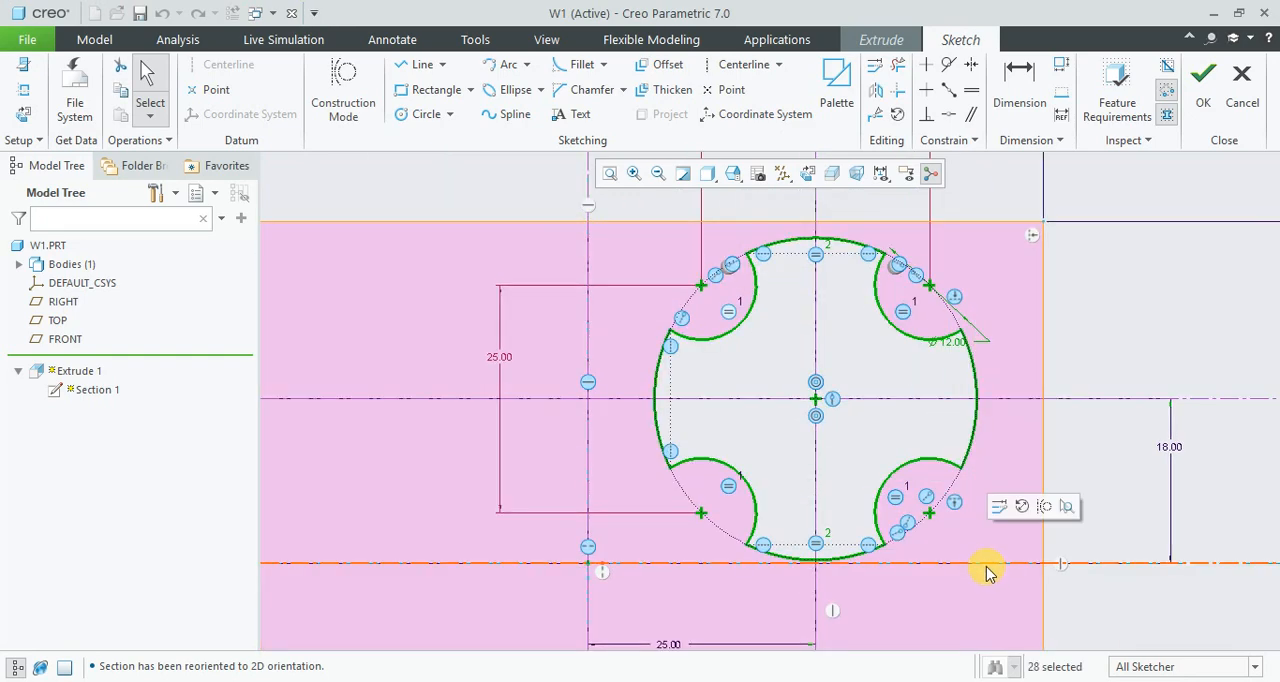
key("Delete")
- Accept the edited rectangular sketch and complete the redefined plate extrusion
left_click(1203, 80)
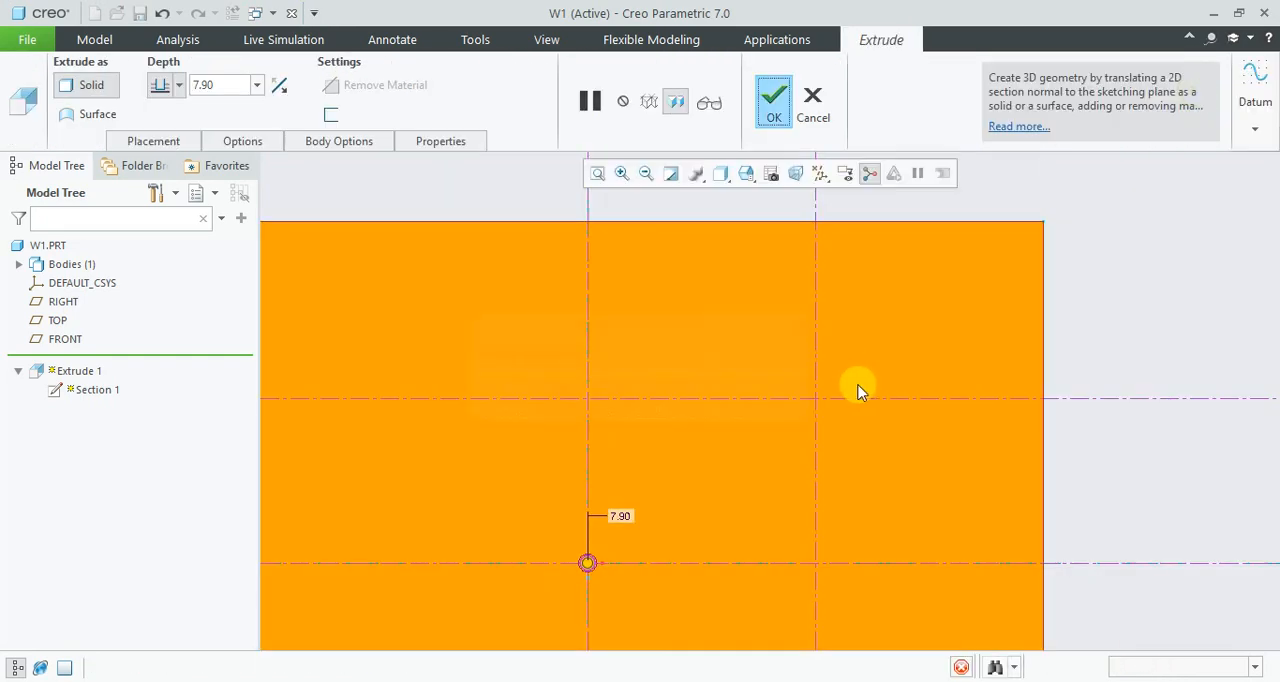
middle_click(862, 390)
scroll(840, 397, "down", 5)
mouse_move(991, 371)
middle_mouse_down()
mouse_move(843, 366)
mouse_move(714, 338)
middle_mouse_up()
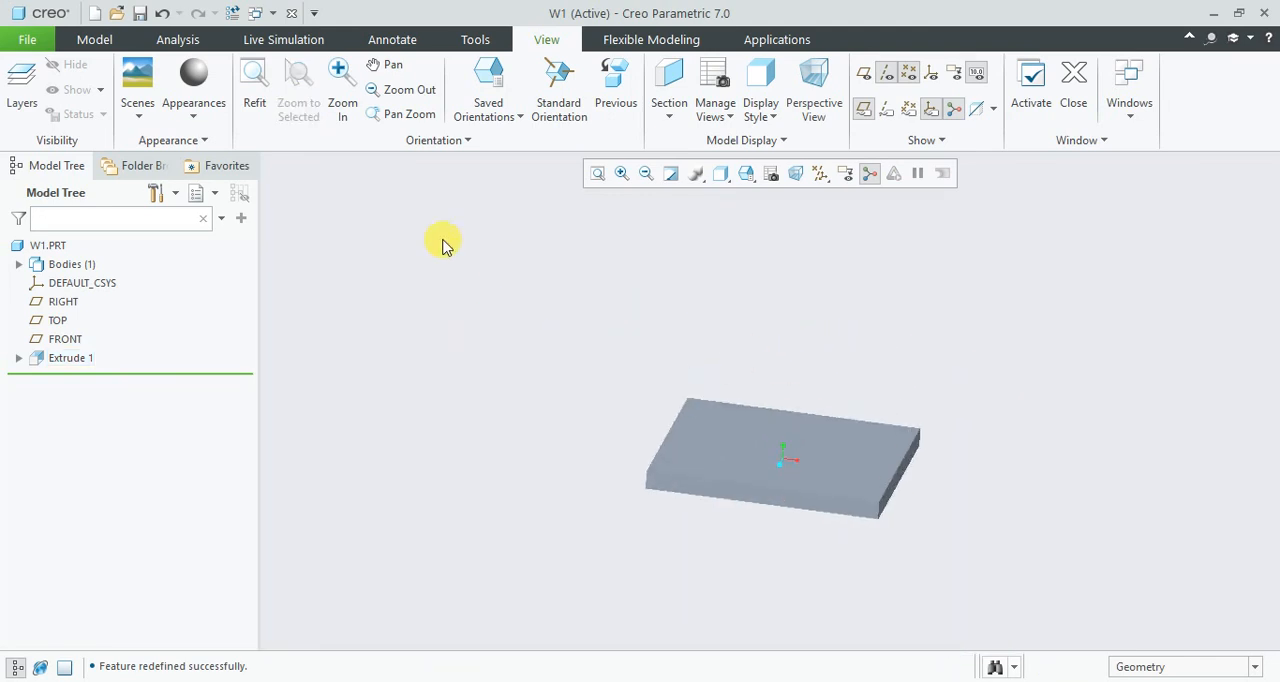
- Start a new sketch on the previously used sketch plane and orient the view parallel to it
left_click(94, 39)
left_click(479, 85)
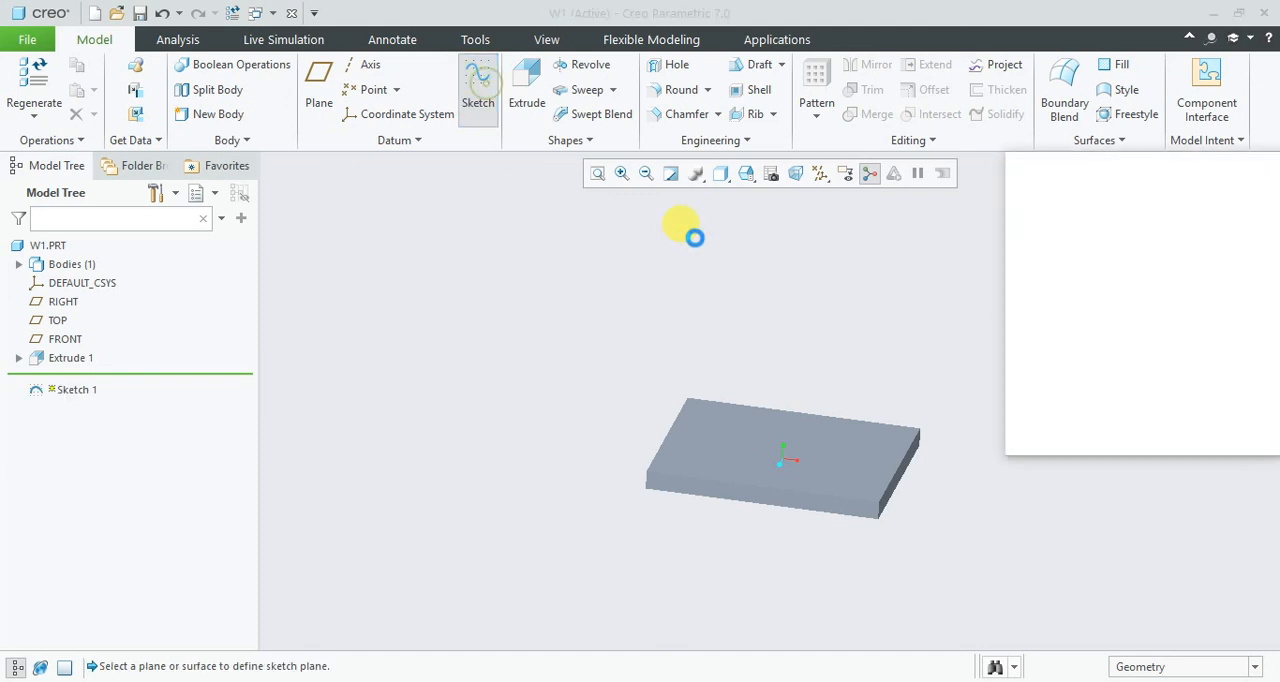
left_click(1210, 268)
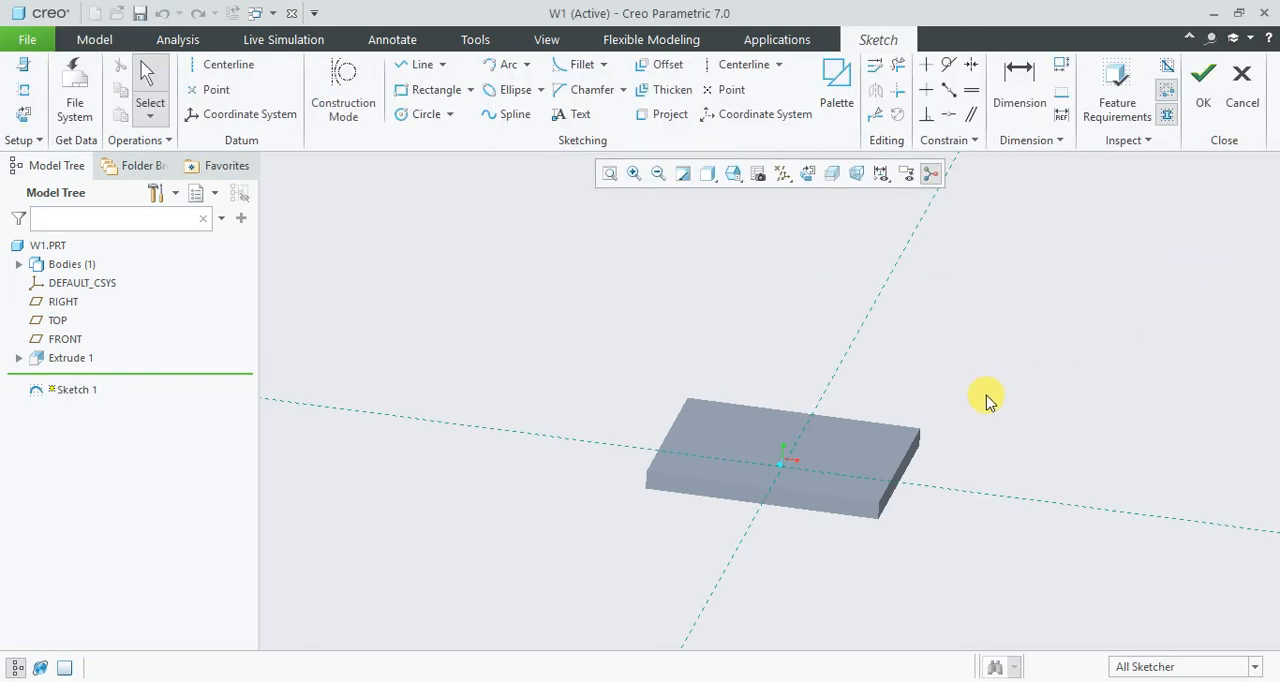
left_click(807, 173)
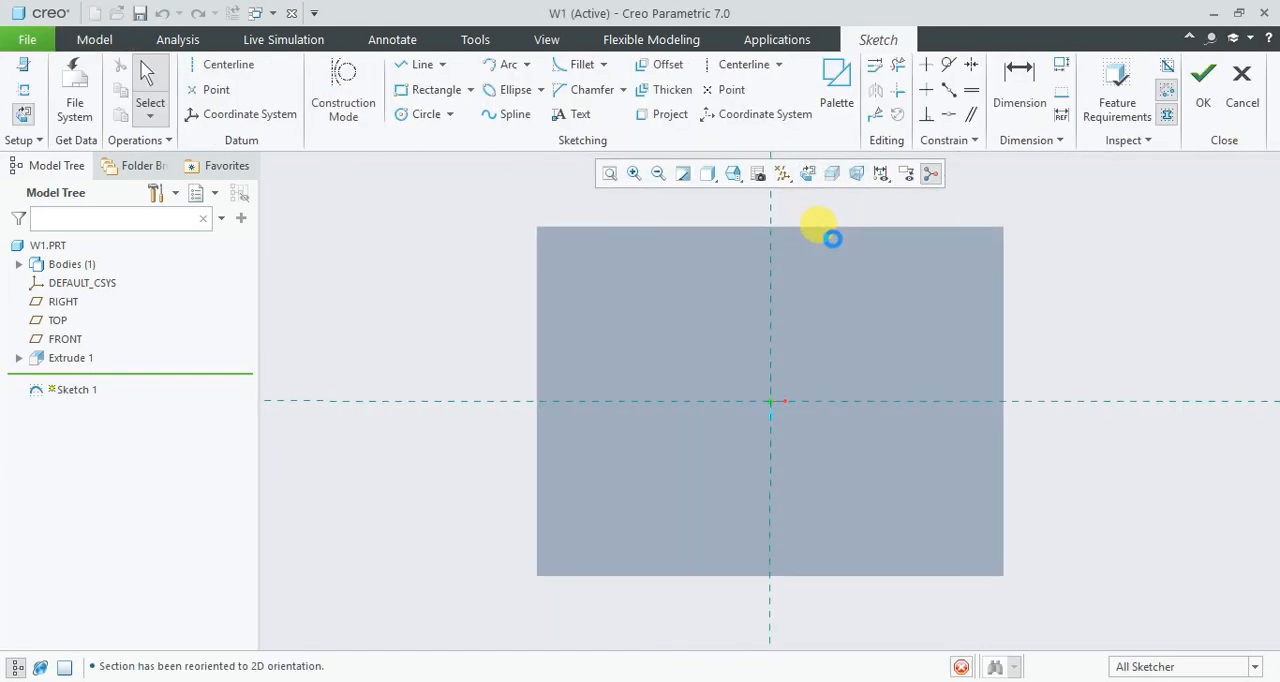
- Check the sections offered in the sketcher palette's work1 category and close the palette
left_click(832, 92)
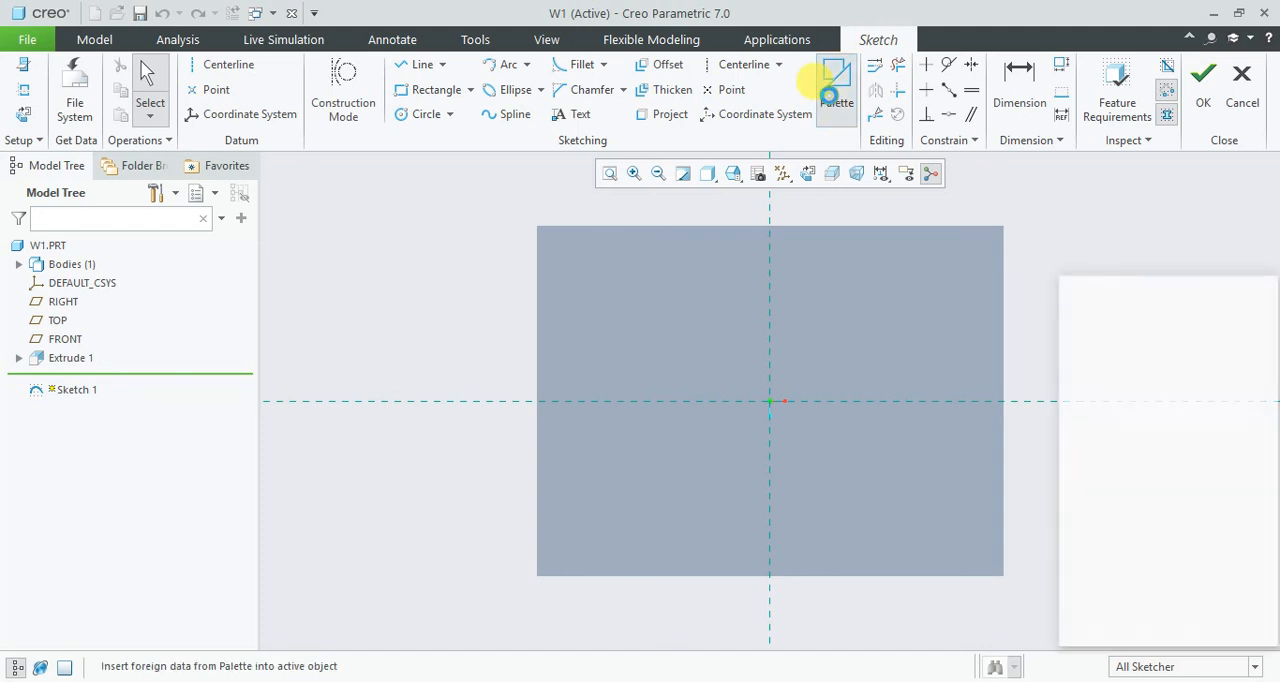
left_click_drag(1155, 290, 1021, 200)
left_click(1095, 338)
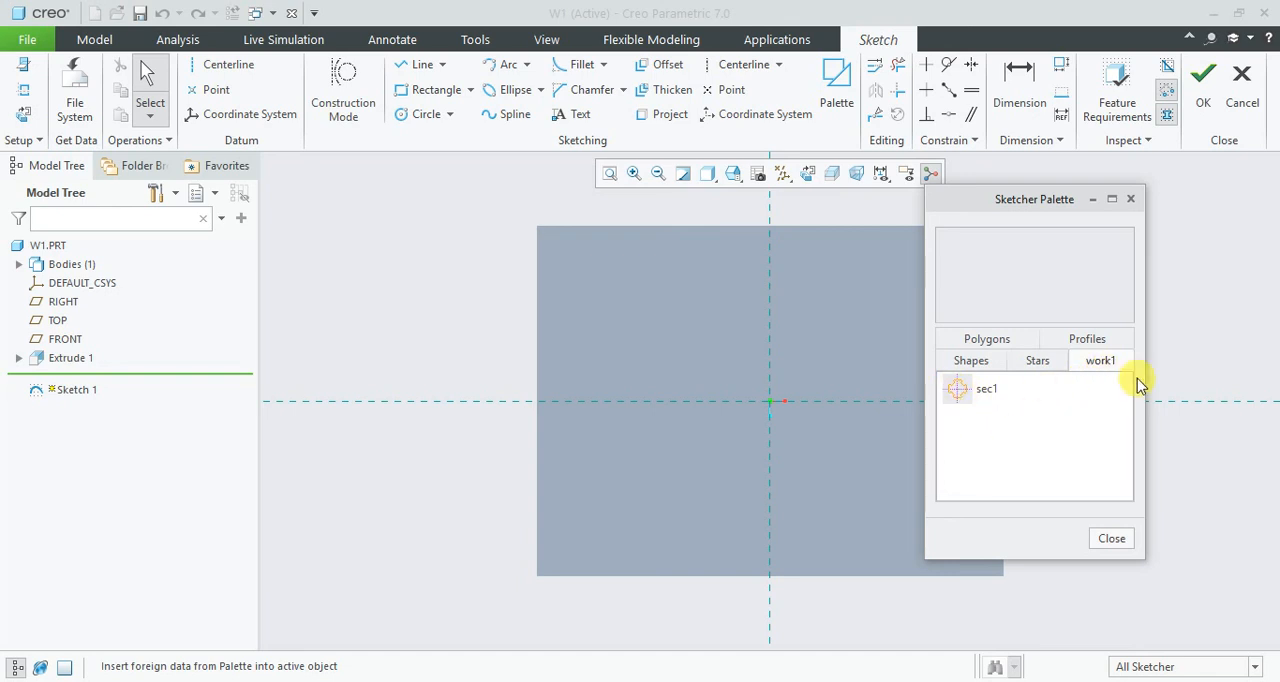
left_click_drag(1014, 207, 1058, 193)
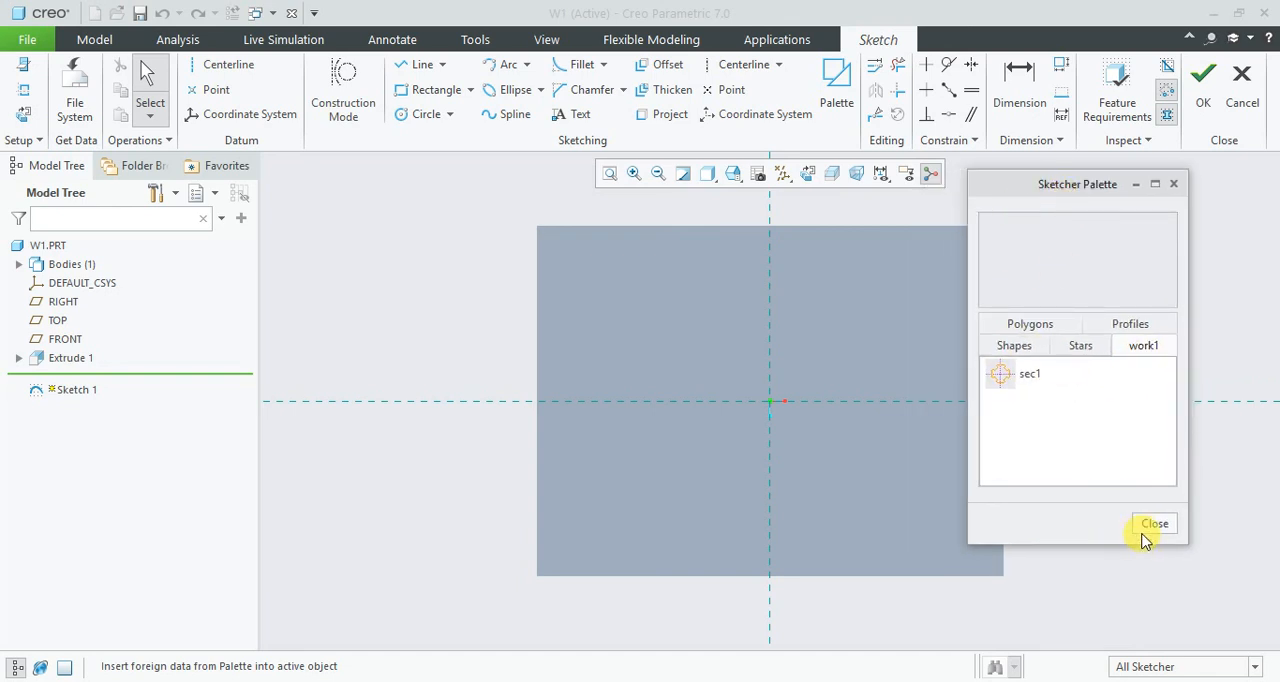
left_click(1140, 525)
- Import sec1.sec from the working directory into the sketch and place it in the plate's upper-left area
left_click(73, 85)
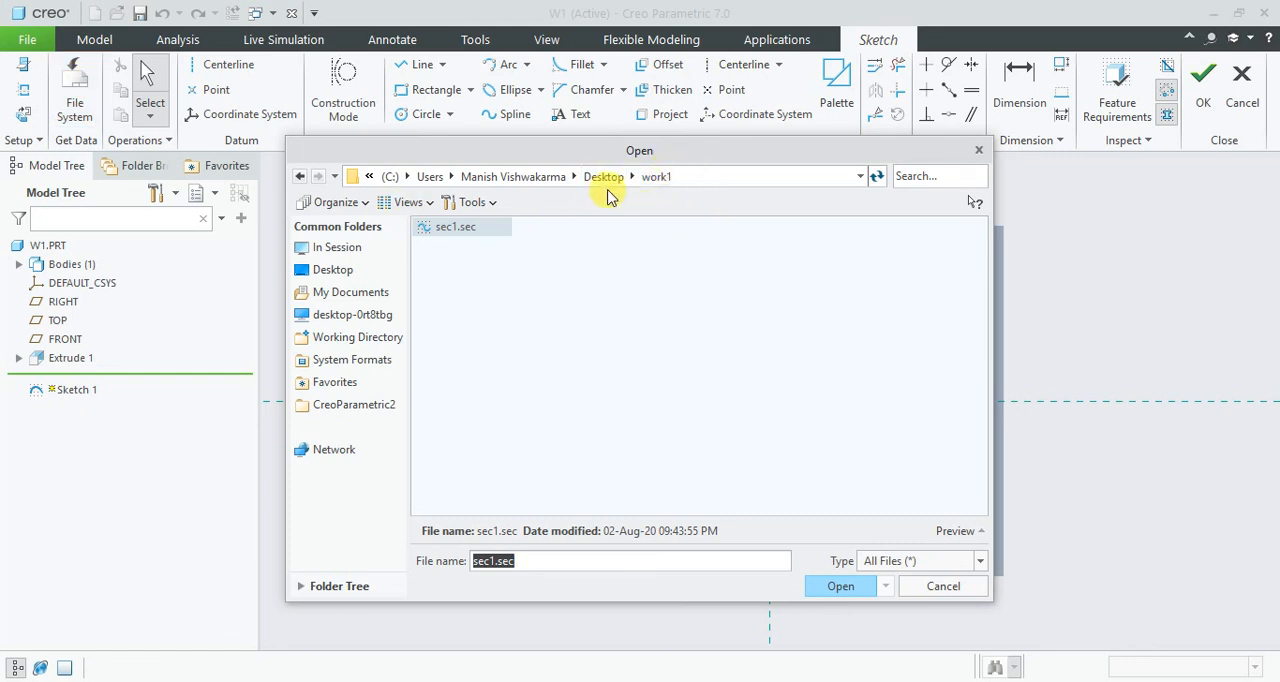
left_click(603, 177)
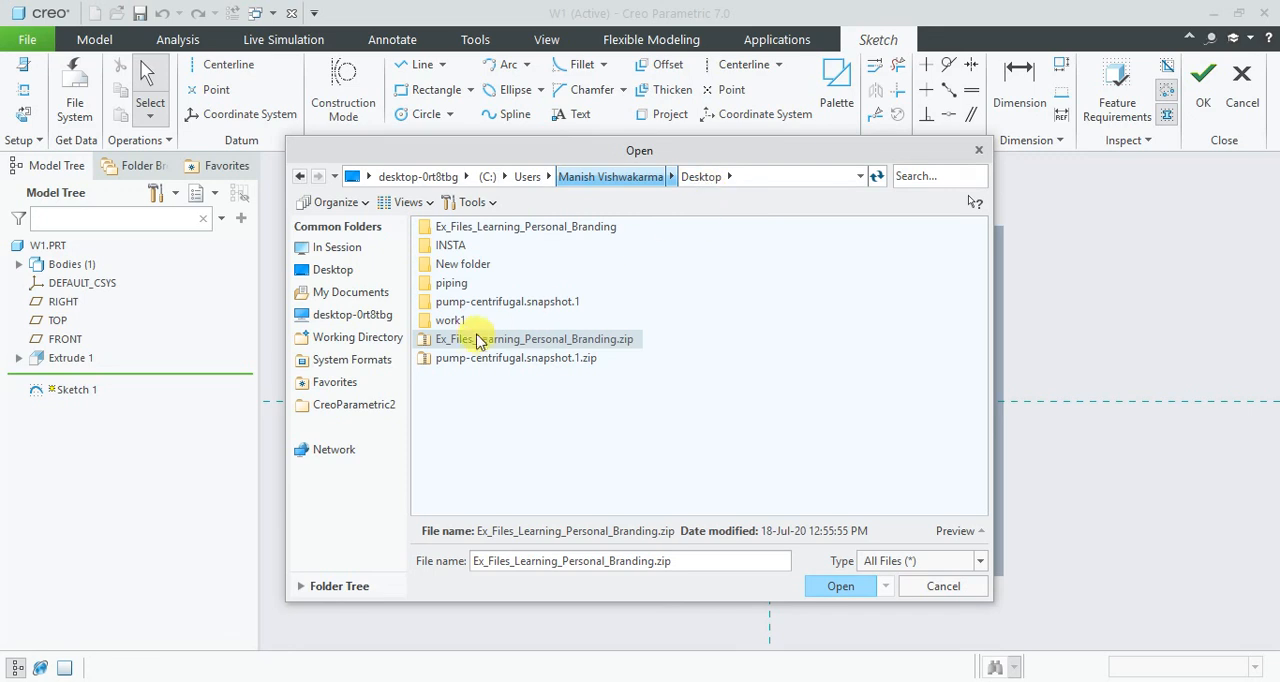
left_click(358, 337)
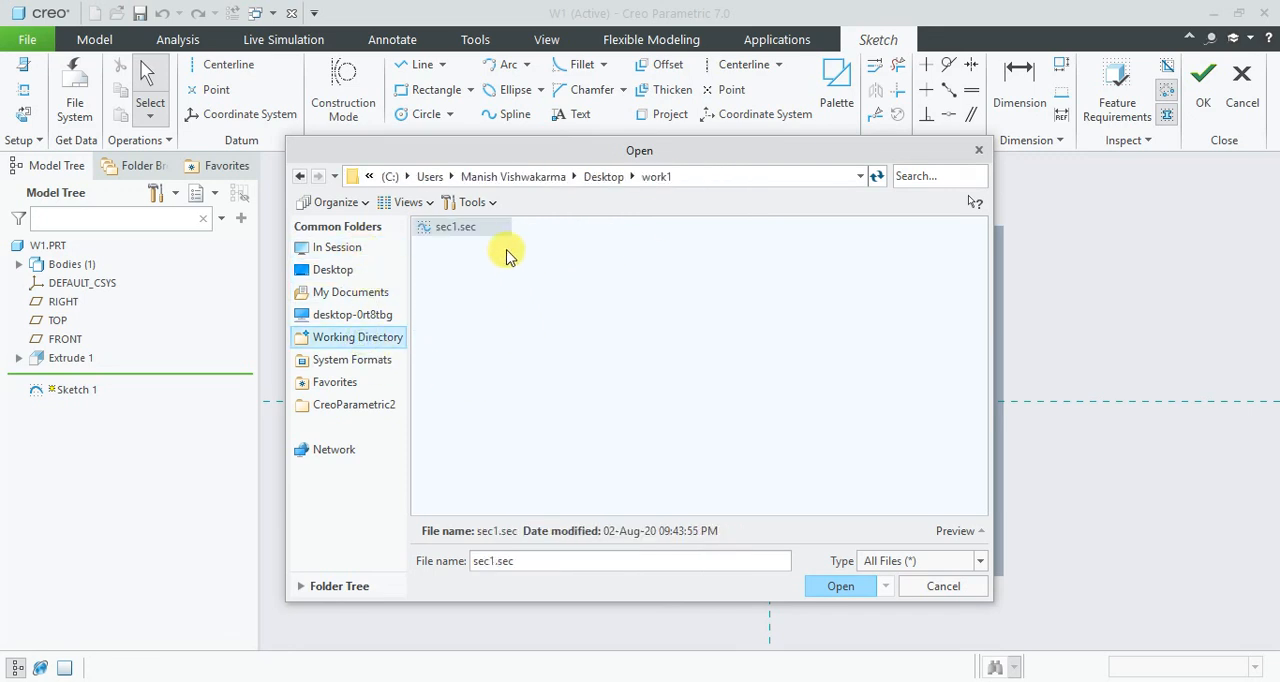
left_click(828, 587)
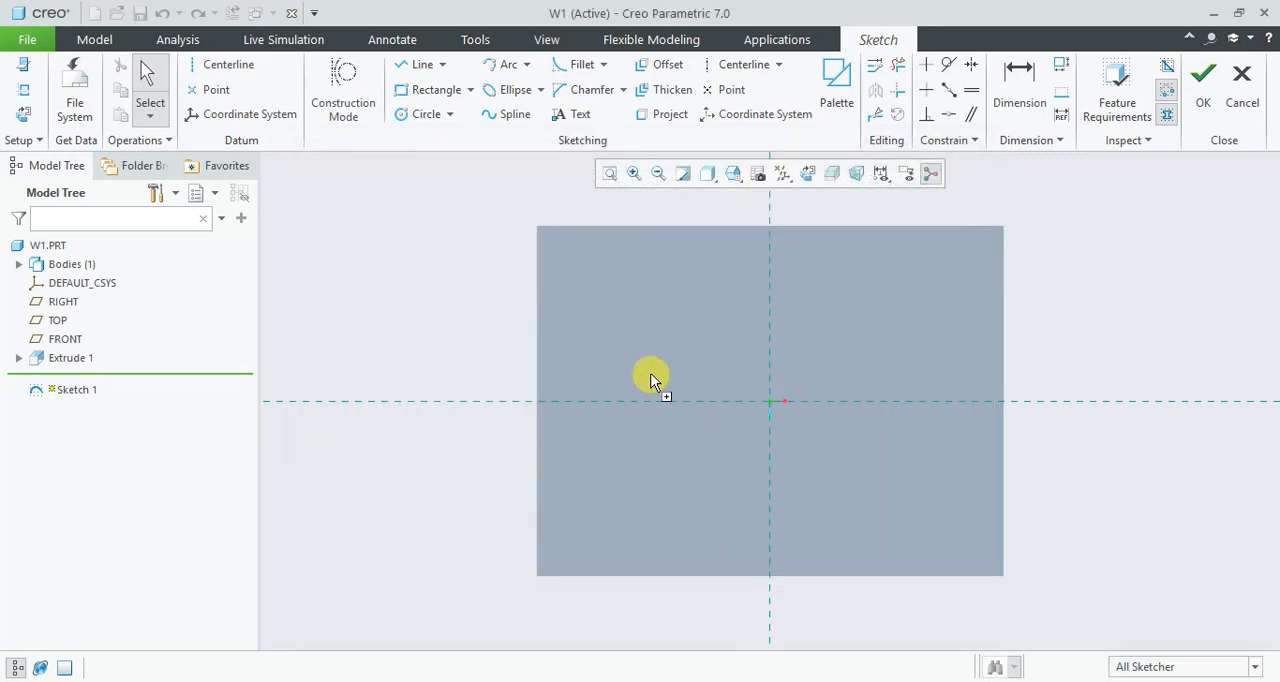
left_click(640, 312)
- Set the imported section's scale to 0.5 and accept the import
left_click_drag(646, 330, 661, 343)
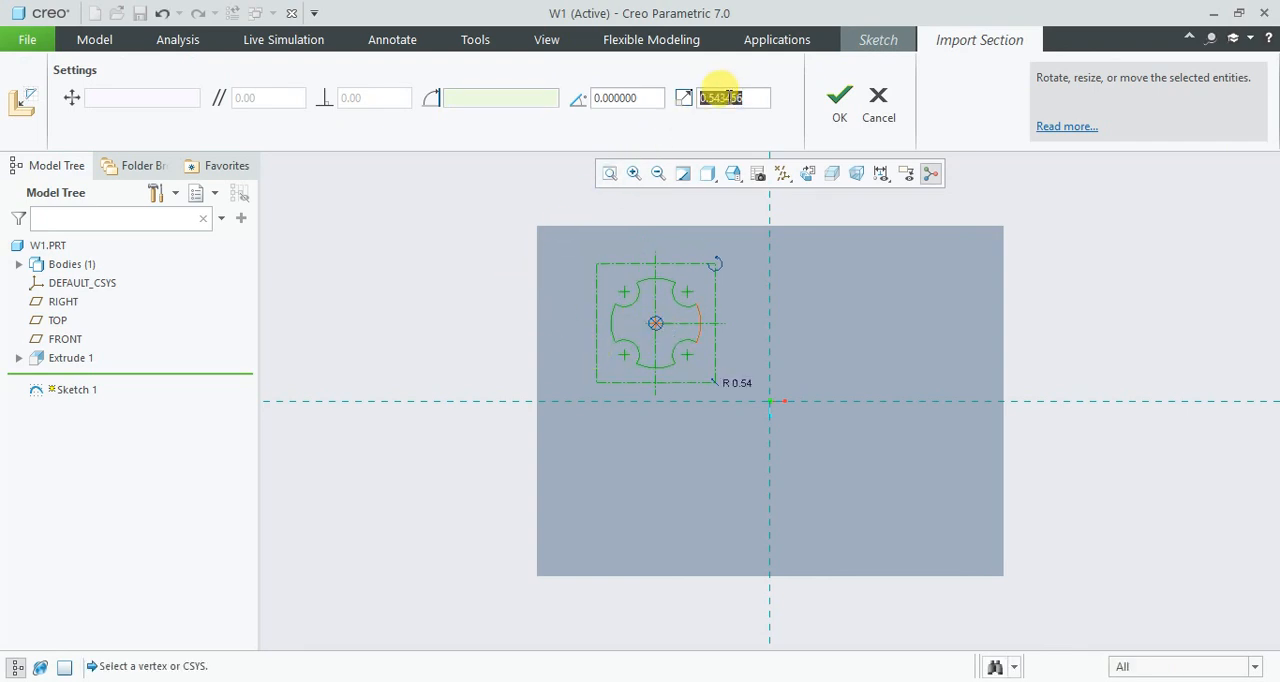
key("Return")
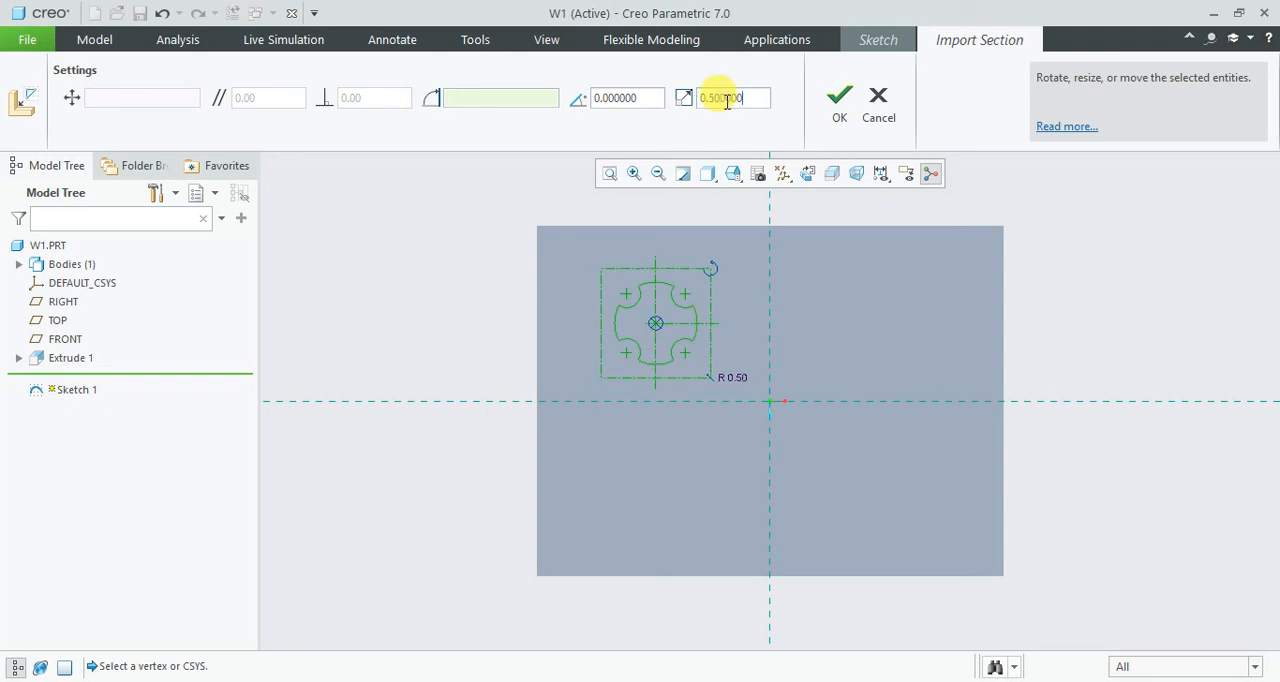
left_click(848, 110)
left_click(720, 378)
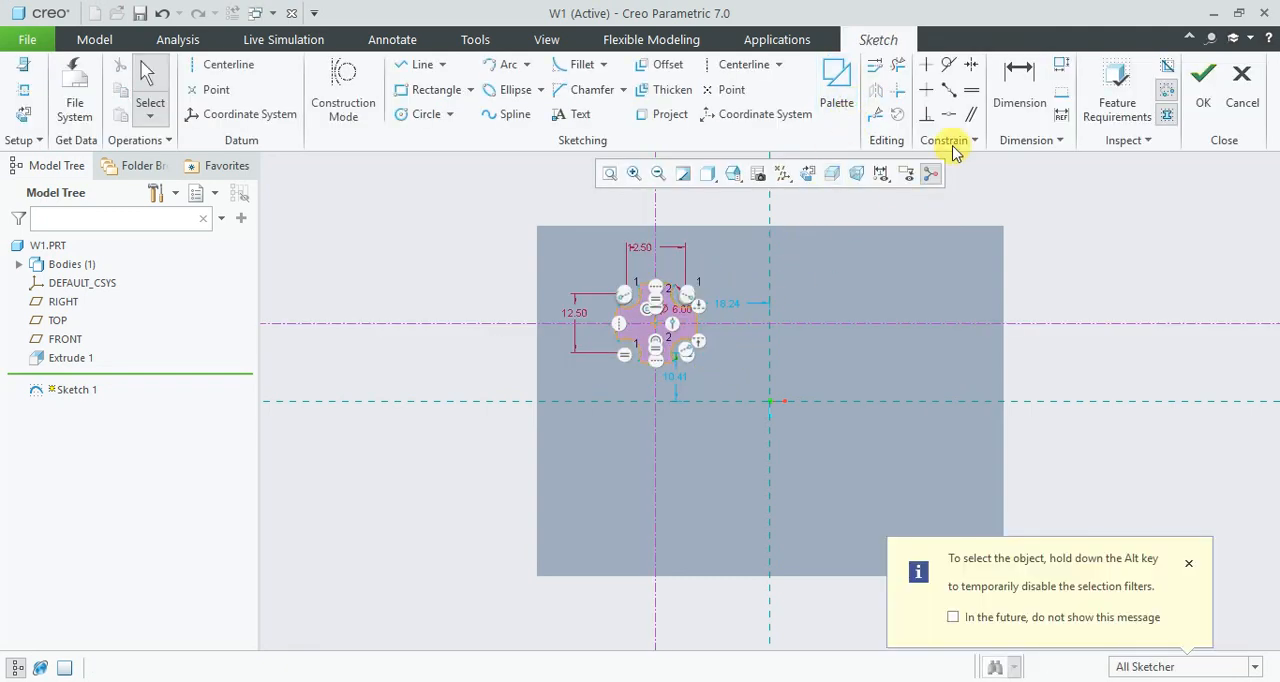
- Dimension the vertical distance between the horizontal reference and the notched section's horizontal centerline as 15 mm
left_click(1019, 85)
left_click(727, 402)
left_click(737, 326)
middle_click(736, 349)
type("15")
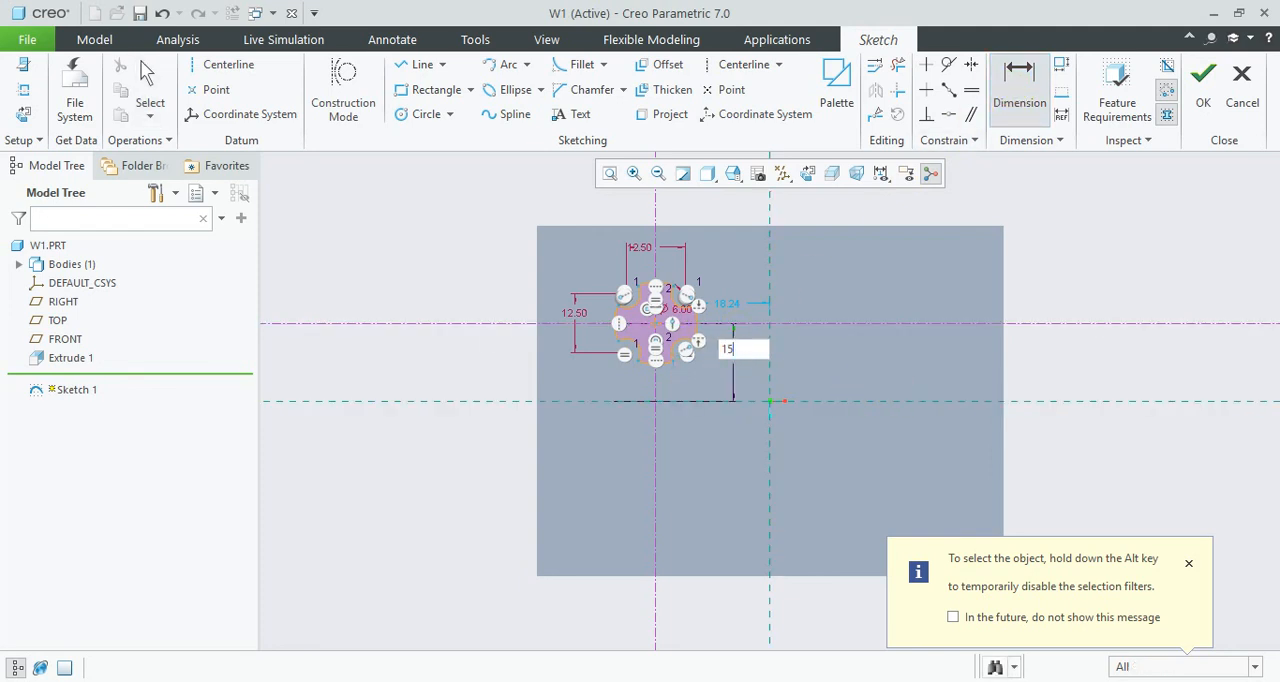
key("Return")
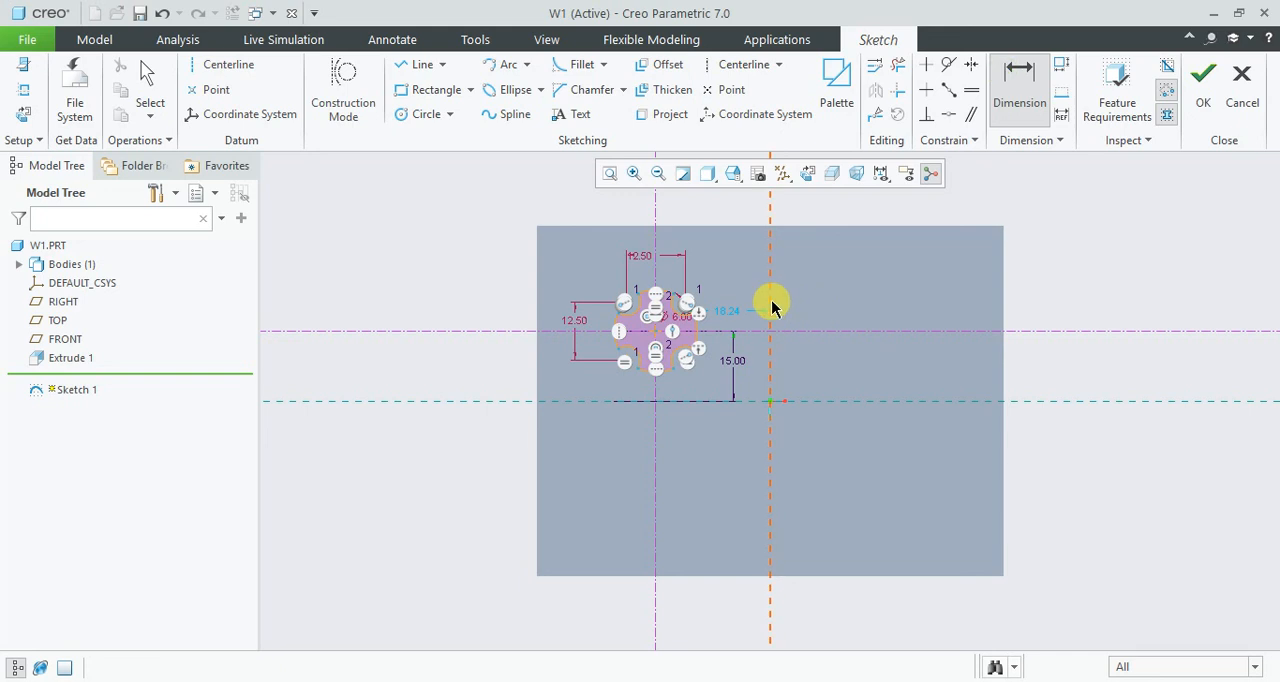
- Dimension the horizontal distance between the vertical reference and the notched section's vertical centerline as 25 mm
middle_click(737, 217)
type("25")
key("Return")
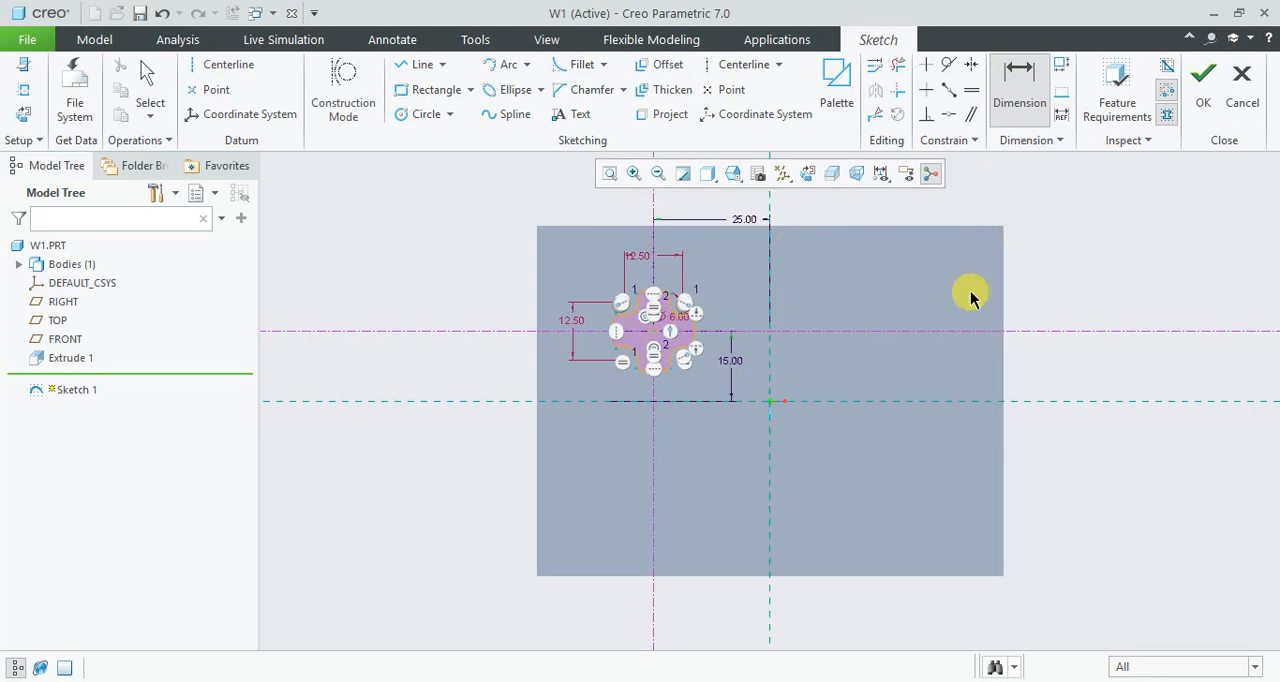
middle_click(931, 368)
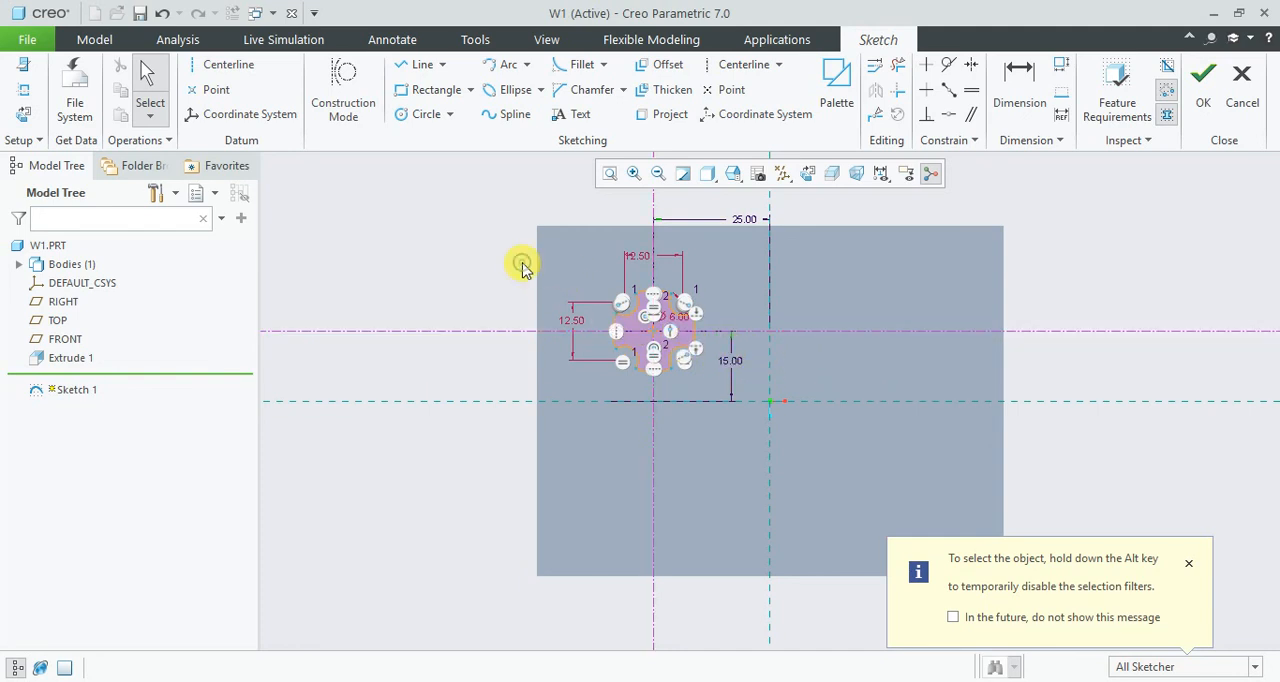
left_click_drag(518, 267, 750, 382)
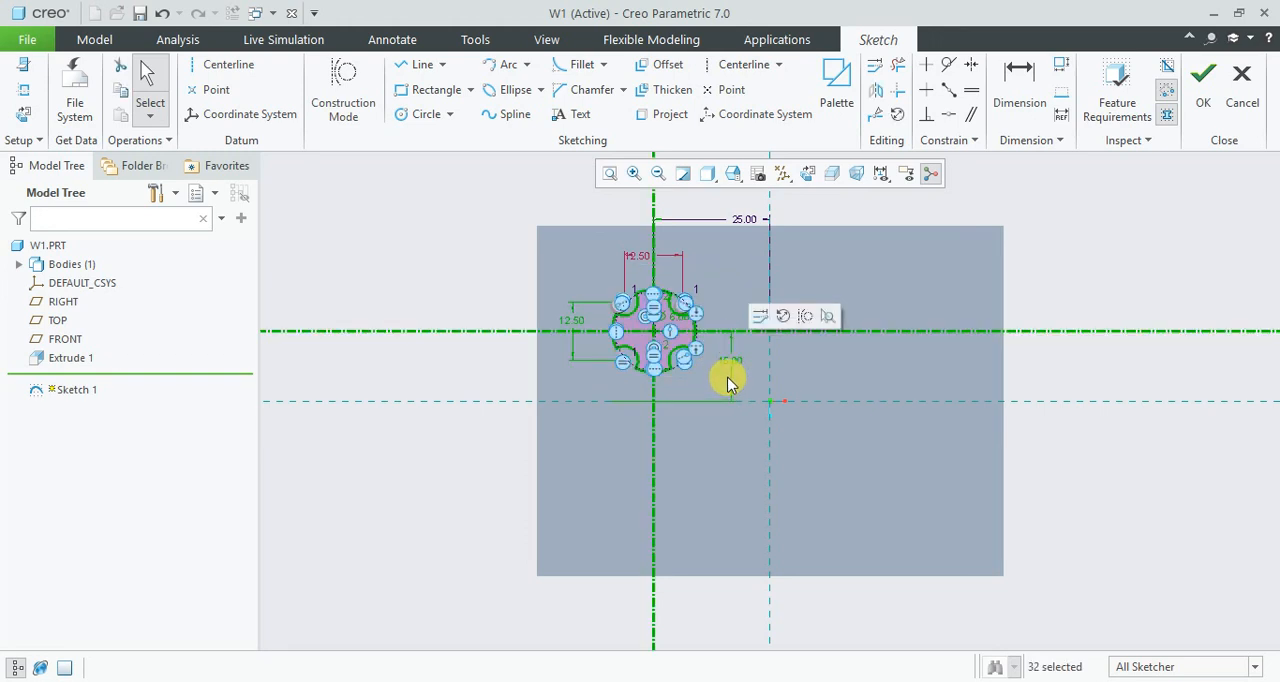
left_click(784, 317)
left_click_drag(655, 335, 880, 335)
left_click(881, 118)
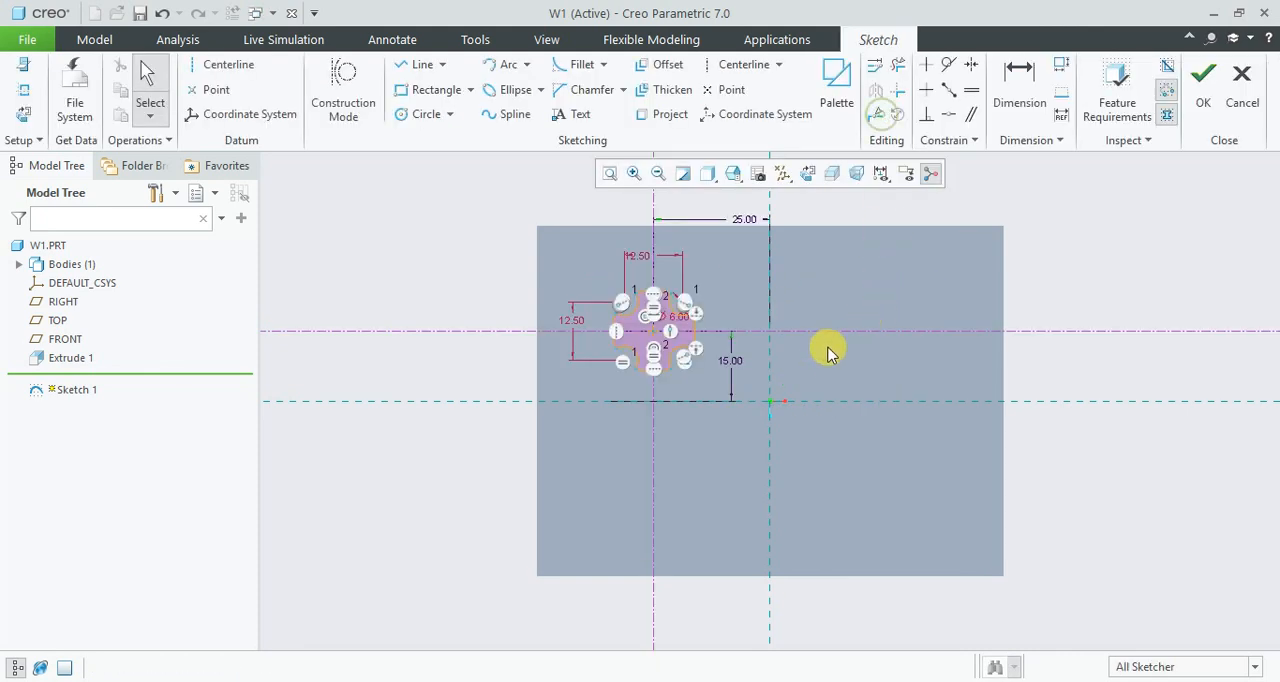
- Copy the whole notched section and paste it at scale 1 in the plate's lower-right area, about 49.3 mm right and 32.1 mm below the original
mouse_move(458, 254)
left_mouse_down()
mouse_move(723, 394)
mouse_move(756, 397)
left_mouse_up()
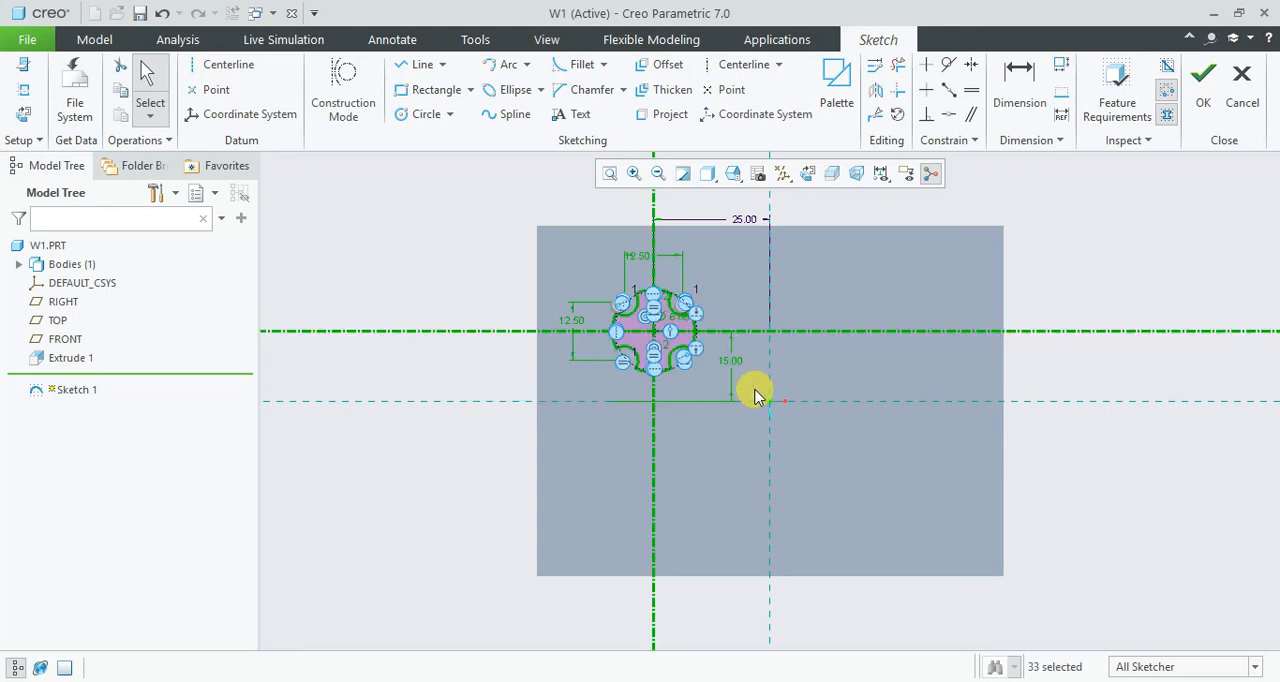
key("ctrl+c")
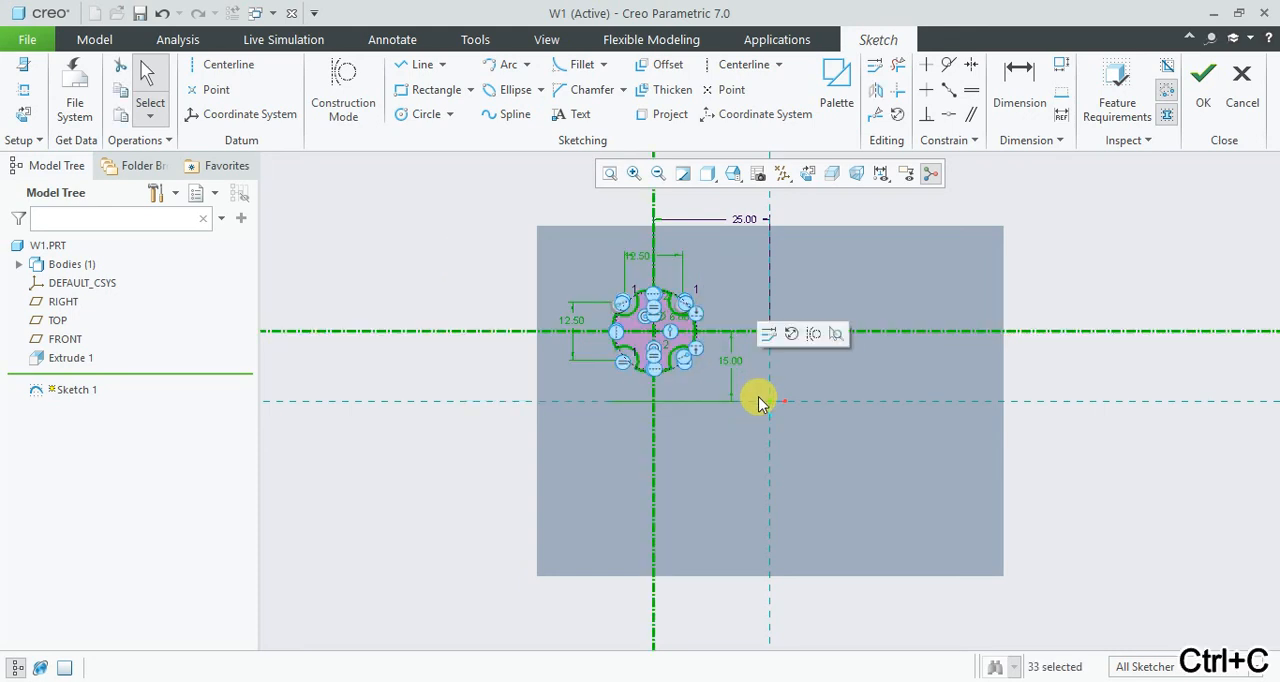
key("ctrl+v")
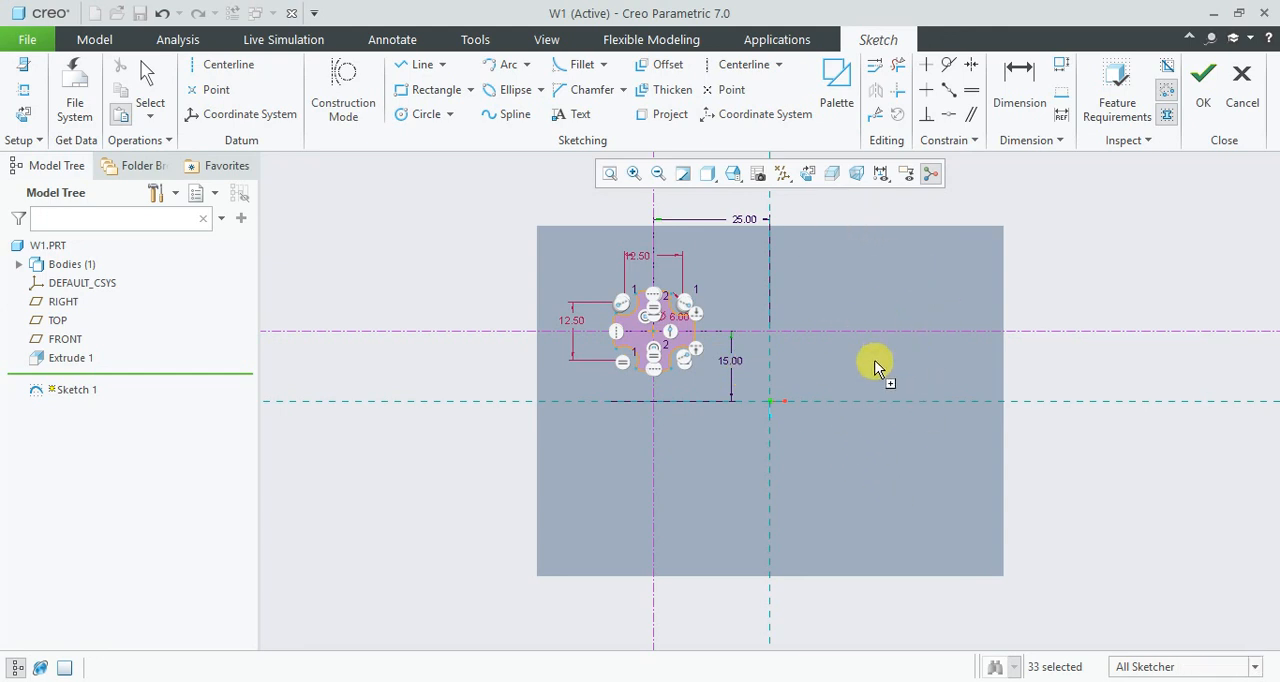
left_click(885, 482)
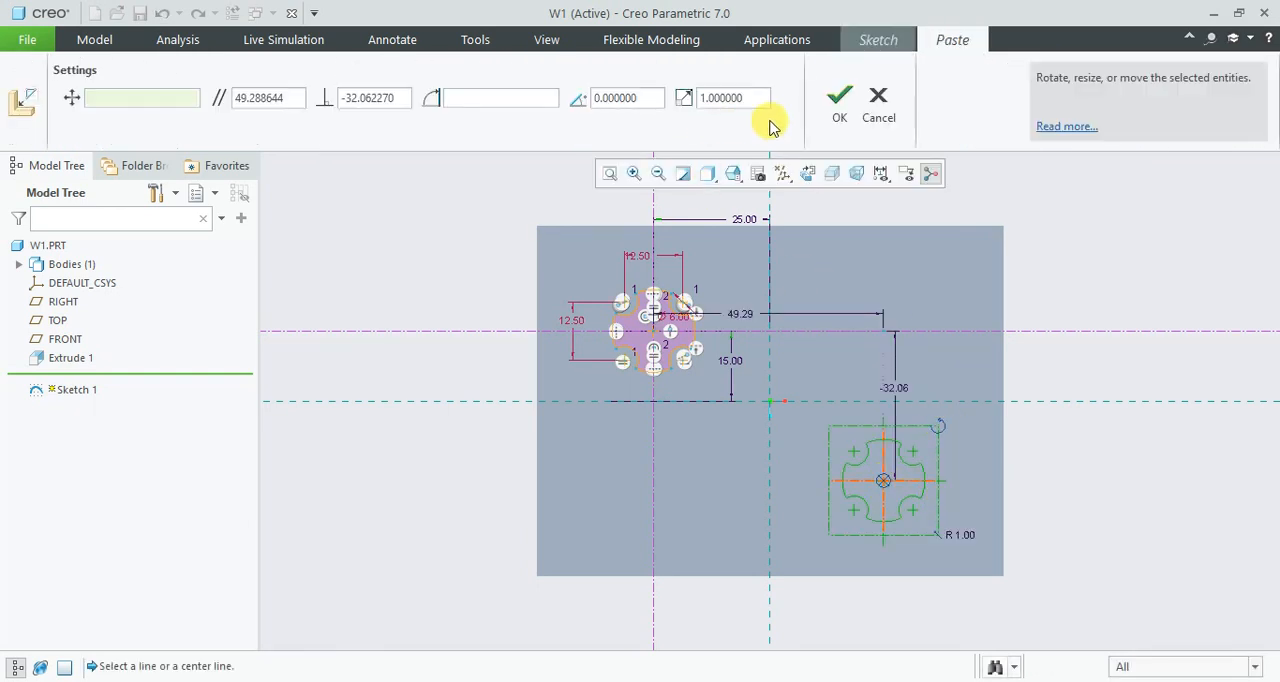
left_click(845, 106)
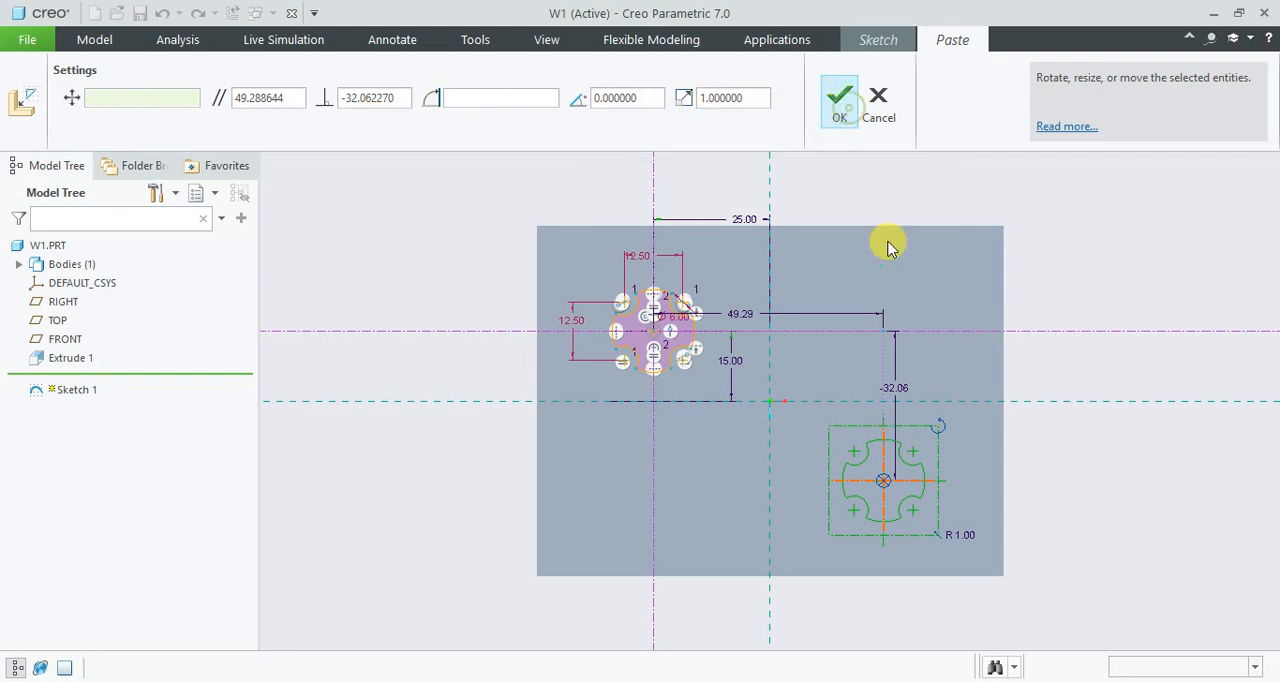
left_click(1082, 352)
- Accept the paste and dimension the vertical distance between the horizontal reference and the pasted section's horizontal centerline as 15 mm
left_click(1016, 100)
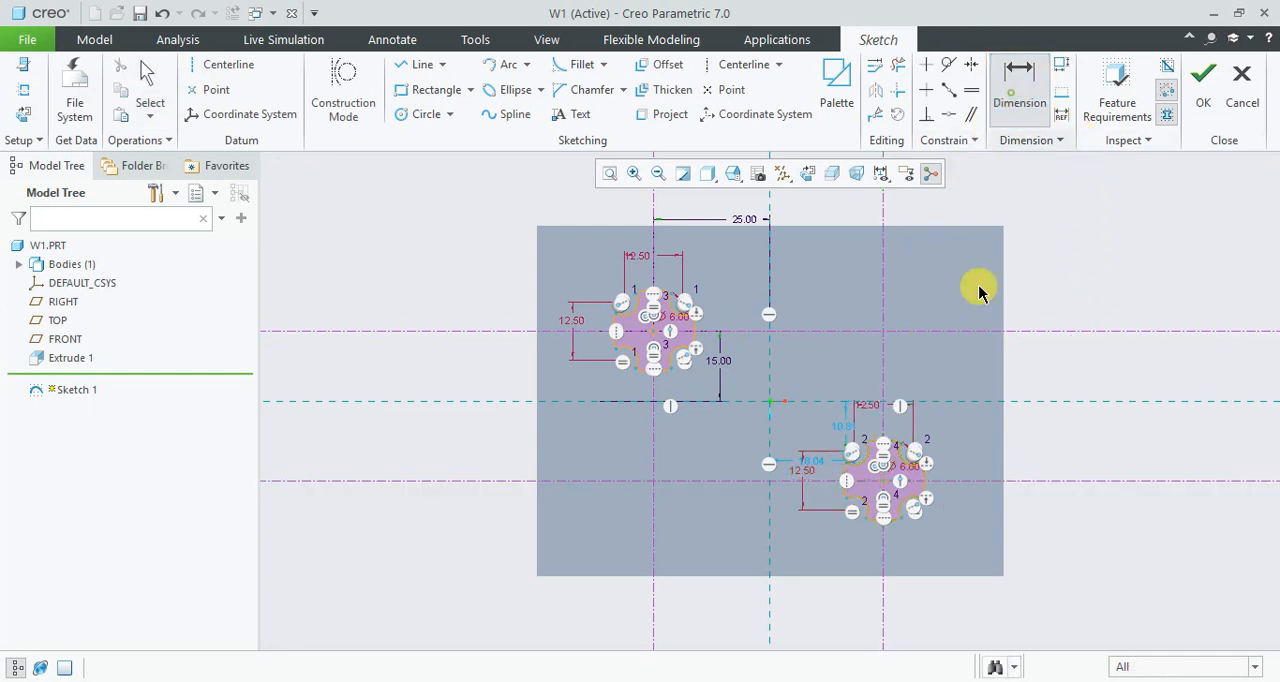
left_click(970, 481)
left_click(979, 403)
middle_click(966, 434)
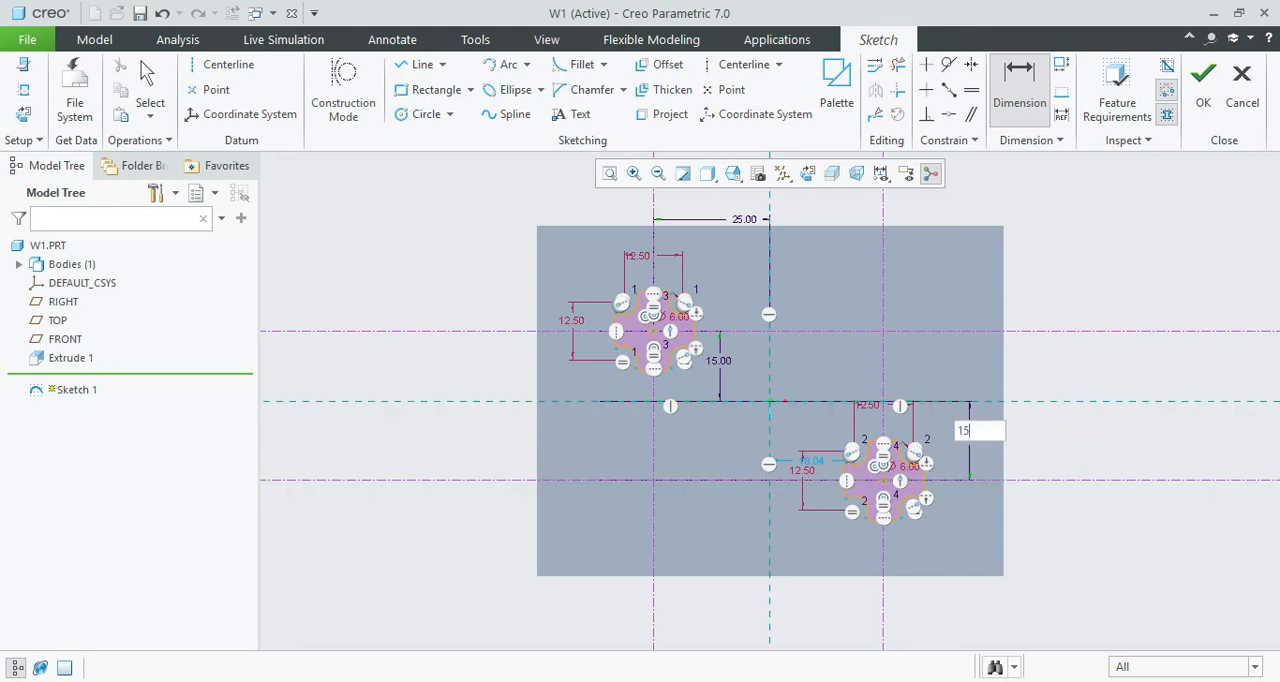
type("15")
key("Return")
- Dimension the horizontal distance between the vertical reference and the pasted section's vertical centerline as 25 mm, and finish the sketch
left_click(769, 563)
left_click(883, 572)
middle_click(838, 544)
type("2")
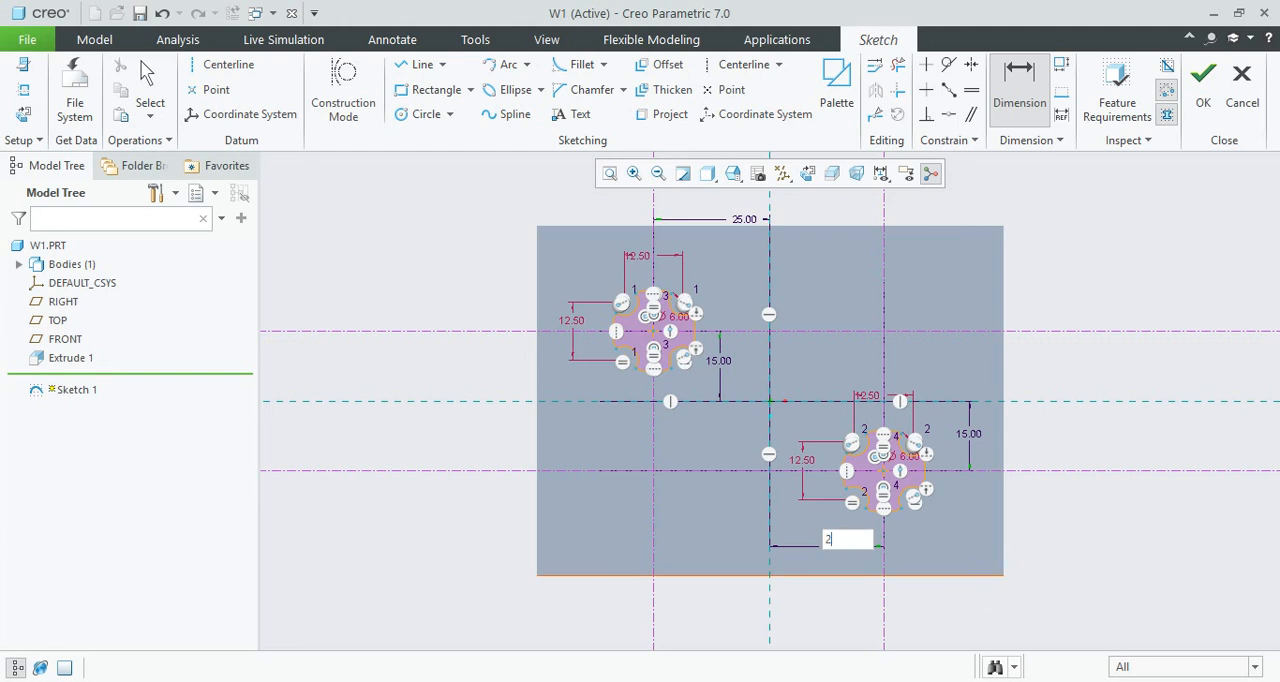
type("5")
key("Return")
left_click(1203, 80)
- Cut both notched sections completely through the plate with an Extrude that removes material
mouse_move(806, 314)
middle_mouse_down()
mouse_move(686, 306)
mouse_move(716, 295)
mouse_move(764, 240)
mouse_move(682, 282)
middle_mouse_up()
left_click(527, 80)
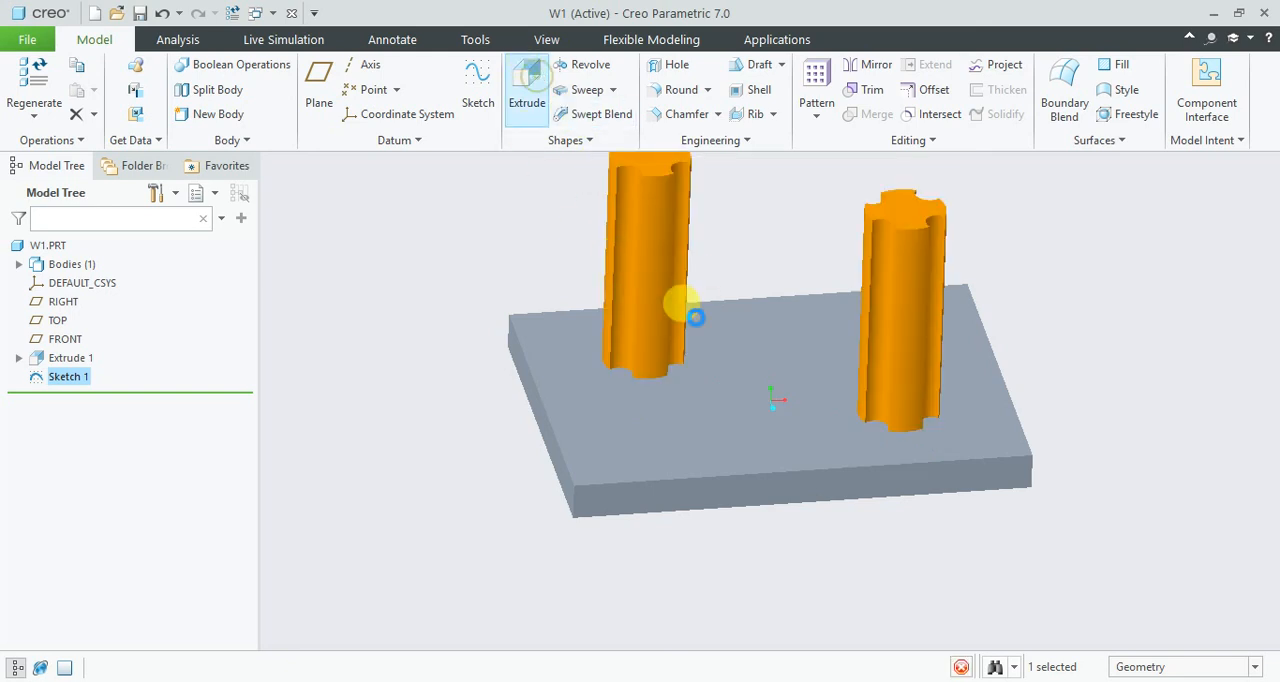
left_click(365, 90)
left_click(365, 90)
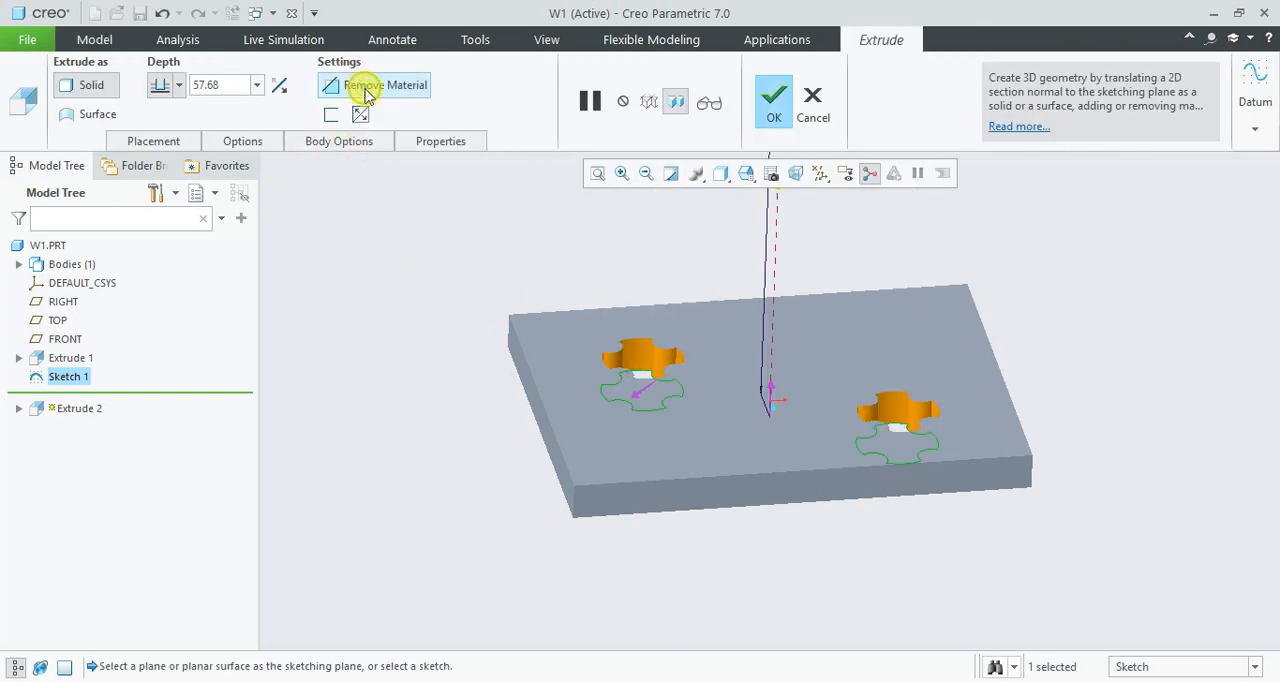
left_click(179, 85)
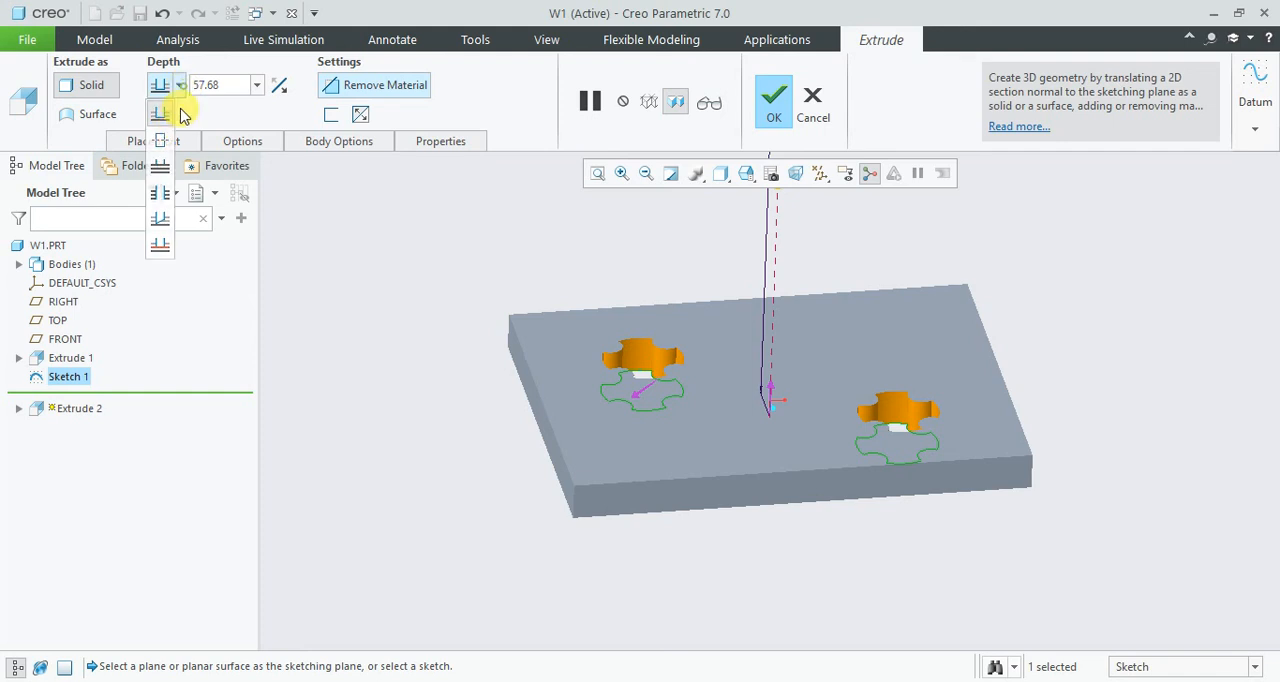
left_click(160, 168)
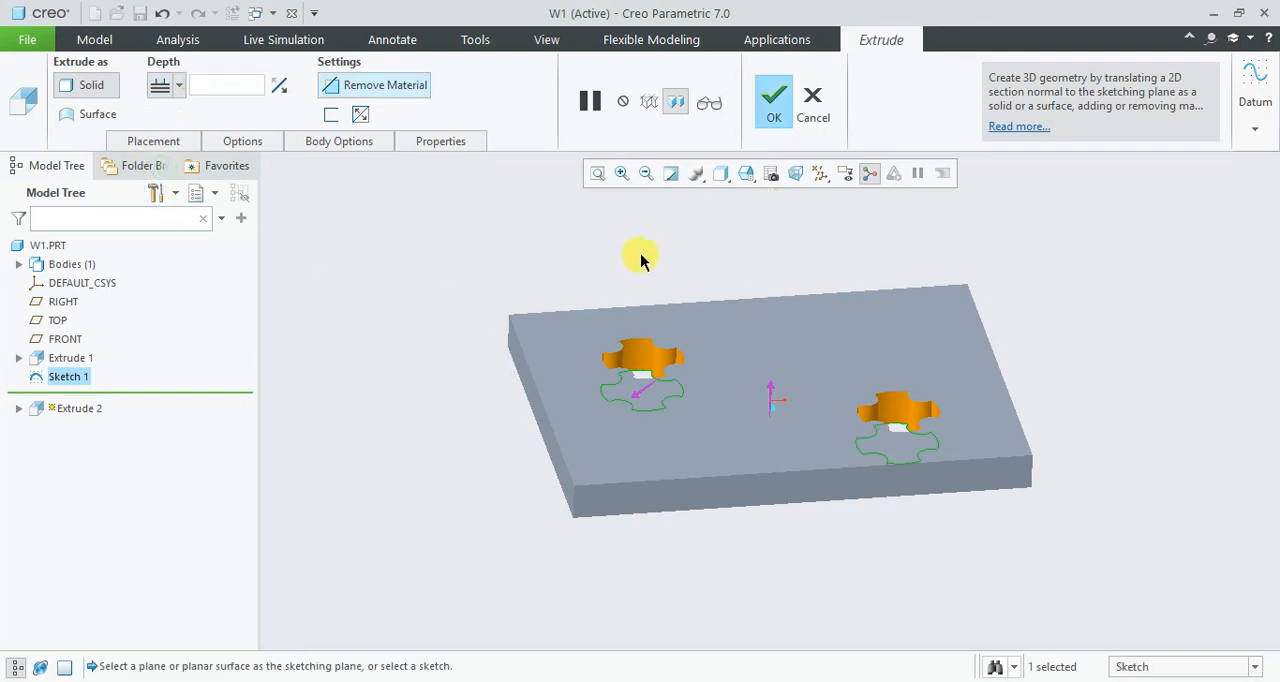
left_click(770, 110)
left_click(612, 235)
- Set the model display to shaded with edges and inspect the two notched cutouts from several angles
middle_click_drag(703, 321, 692, 350)
left_click(721, 175)
left_click(731, 216)
mouse_move(609, 266)
middle_mouse_down()
mouse_move(686, 309)
mouse_move(600, 337)
mouse_move(617, 394)
mouse_move(714, 348)
mouse_move(697, 371)
mouse_move(691, 348)
middle_mouse_up()
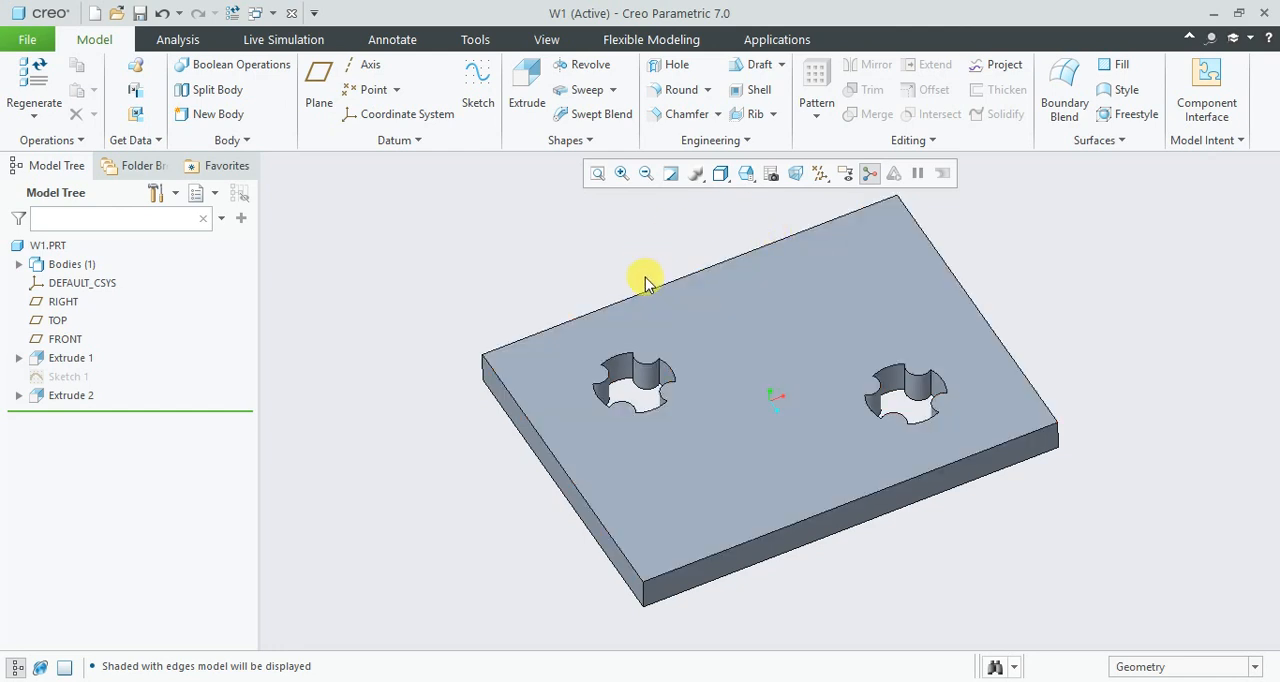
middle_click_drag(817, 366, 786, 303)
middle_click_drag(683, 306, 769, 353)
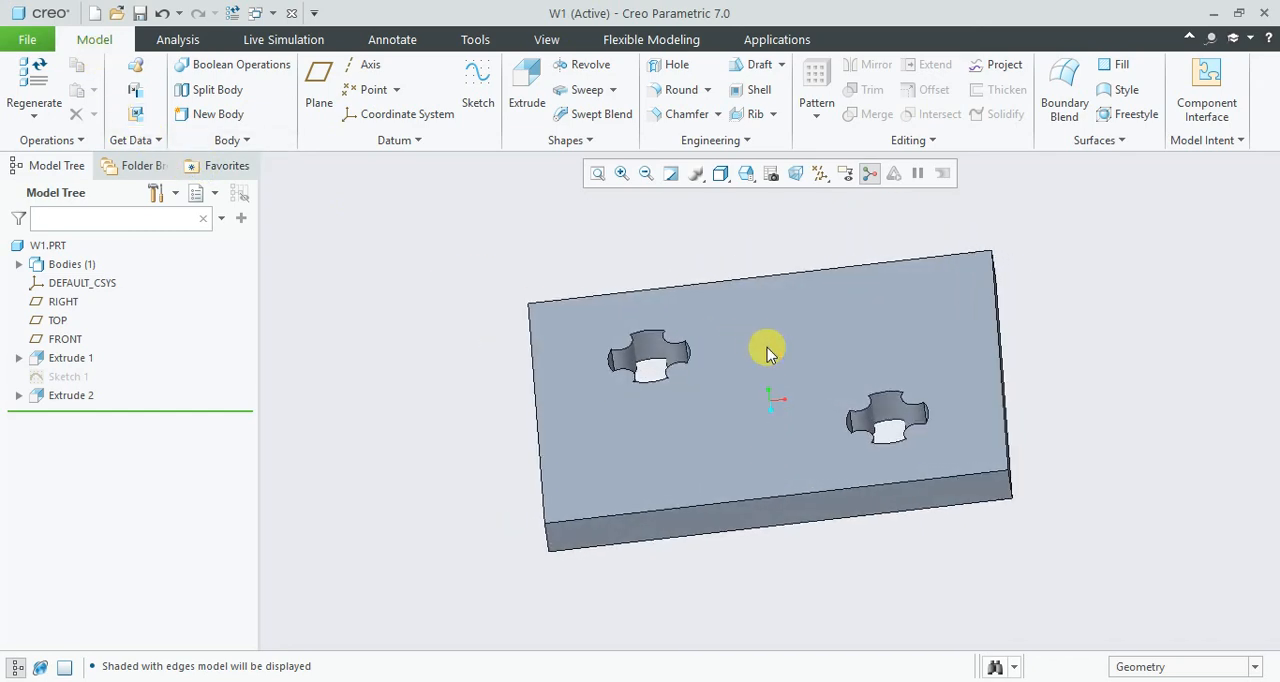
- Minimize the part window and close the Resource Center window behind it
left_click(1212, 13)
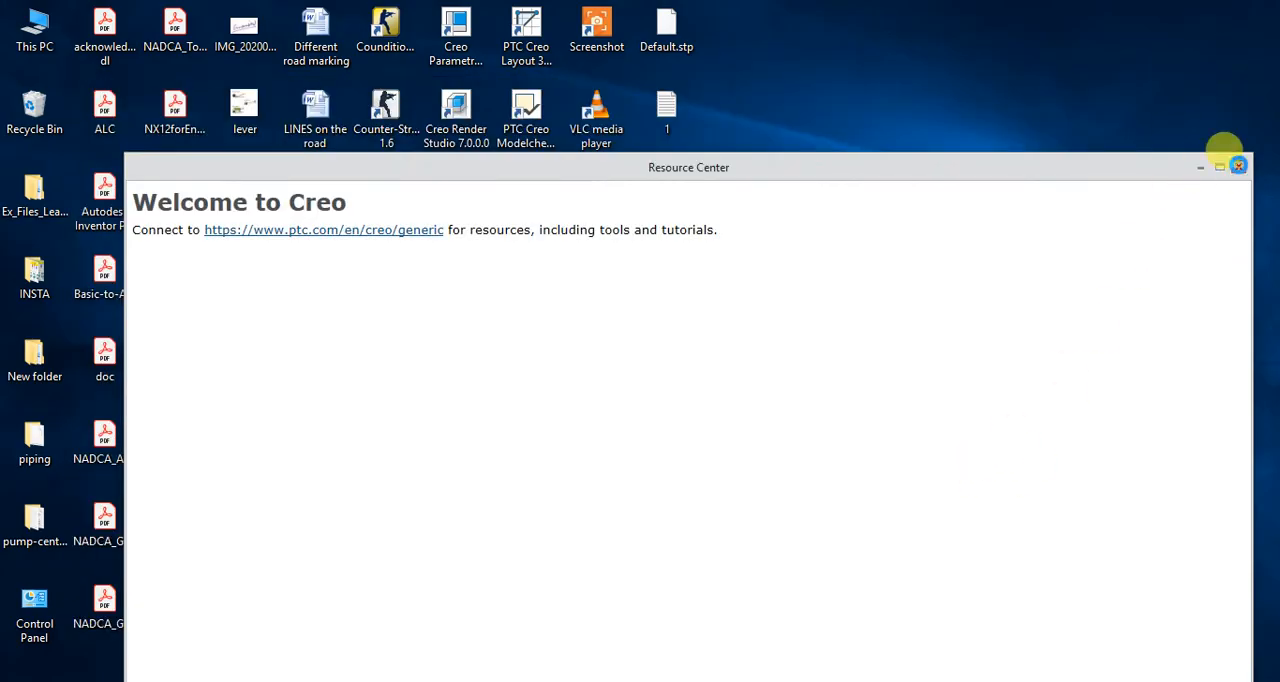
left_click(1238, 165)
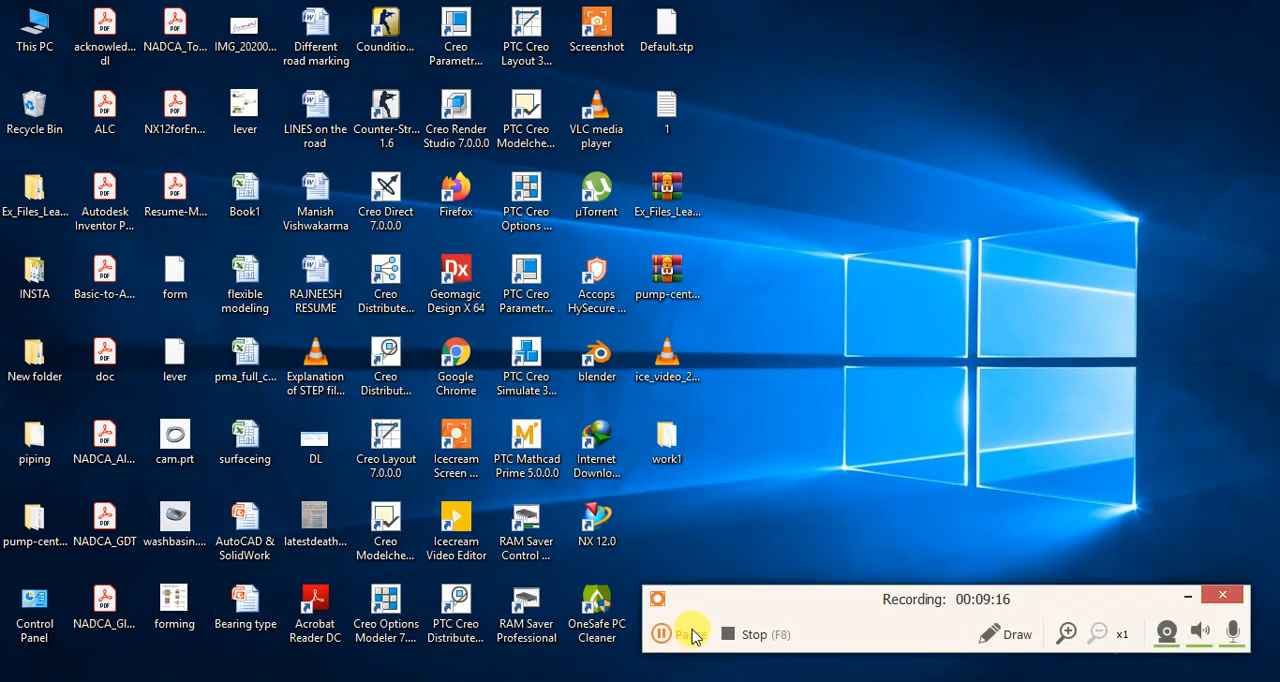